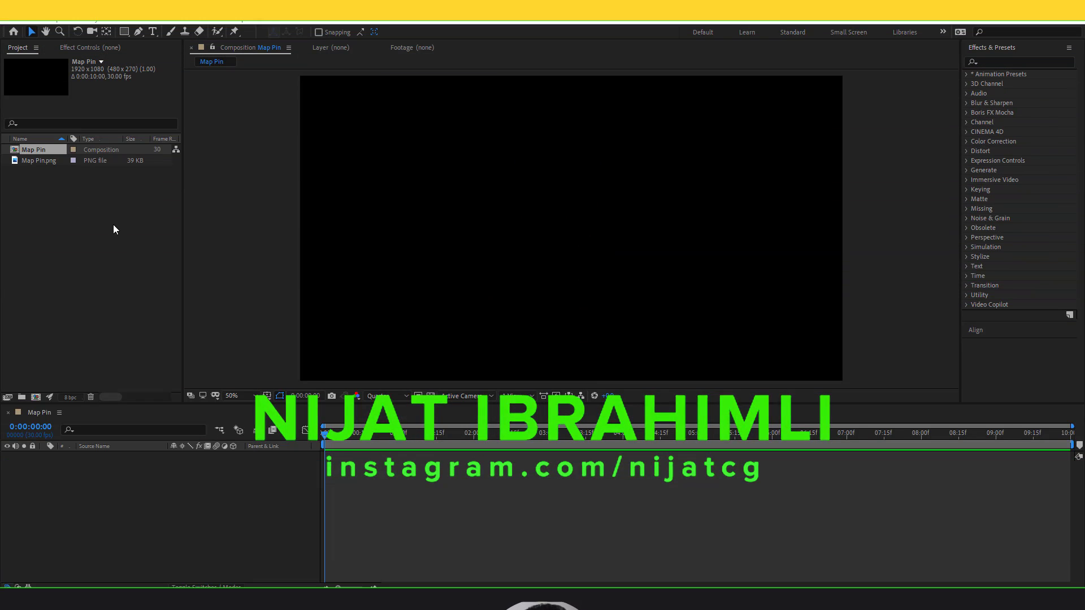
# Add Map Pin.png to the Map Pin composition and scale it down to 53%
pyautogui.click(34, 161)
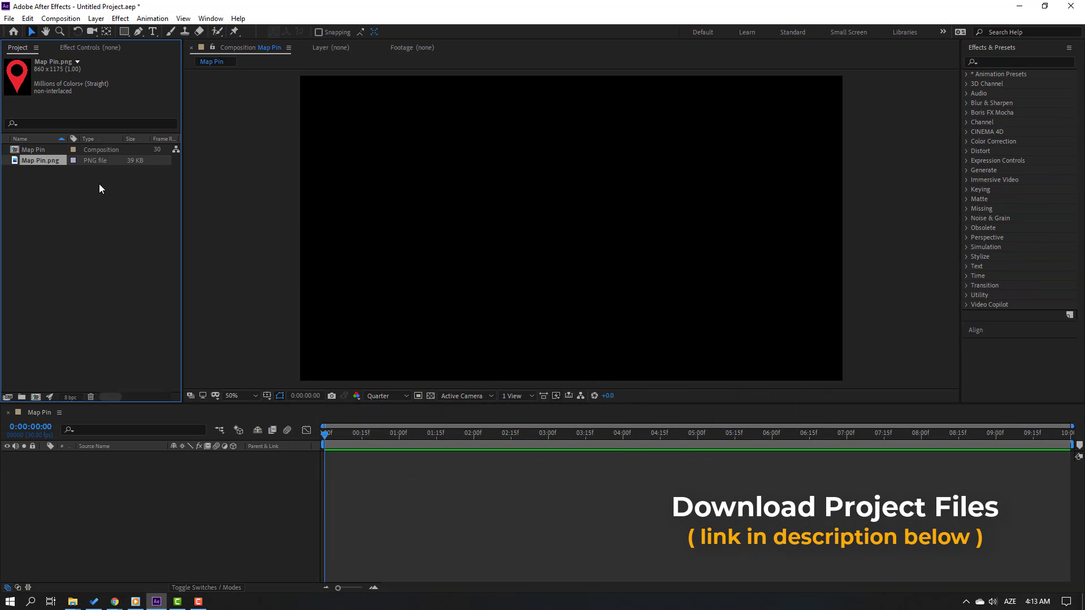
pyautogui.moveTo(44, 161); pyautogui.dragTo(134, 496)
pyautogui.press('s')
pyautogui.moveTo(187, 466); pyautogui.dragTo(160, 468)
pyautogui.click(45, 457)
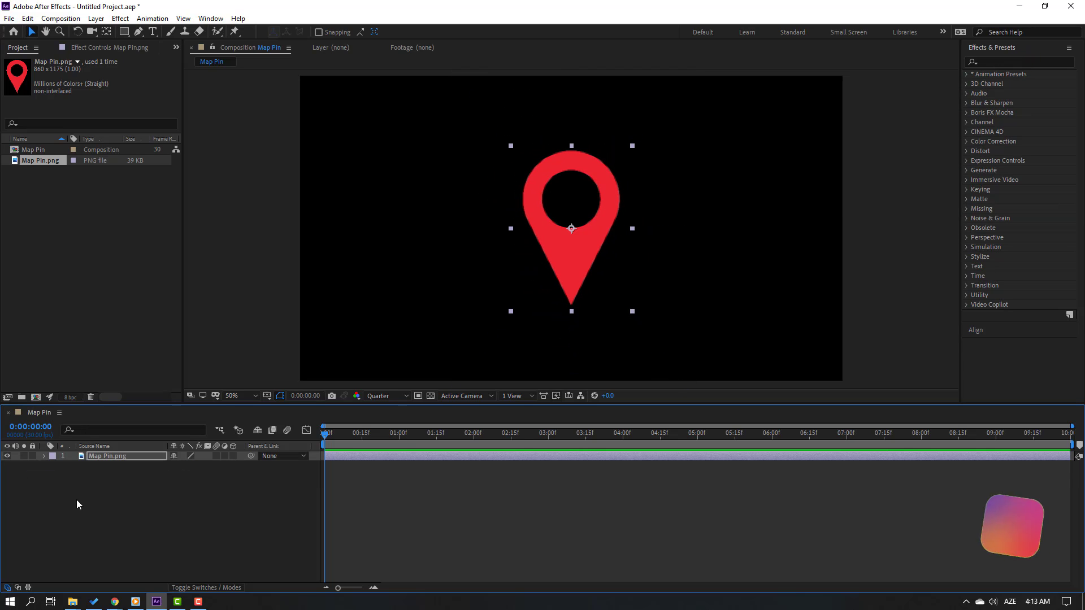
# Create a solid named BG coloured F5F5F5, place it below Map Pin.png and lock it
pyautogui.rightClick(103, 493)
pyautogui.moveTo(169, 376)
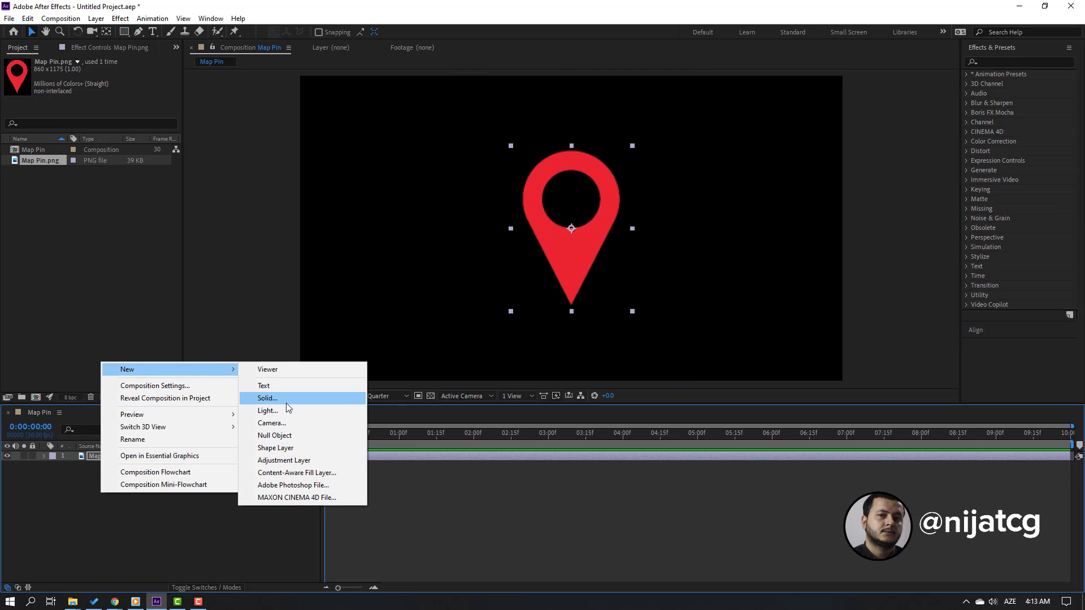
pyautogui.click(286, 401)
pyautogui.write('BG')
pyautogui.click(188, 337)
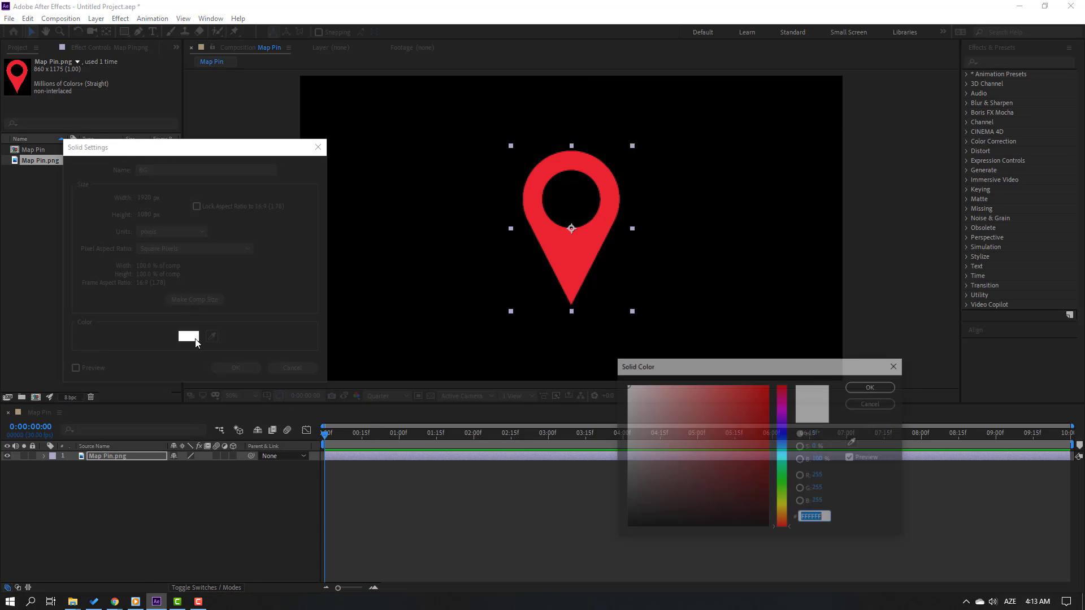
pyautogui.moveTo(633, 391); pyautogui.dragTo(626, 390)
pyautogui.click(883, 389)
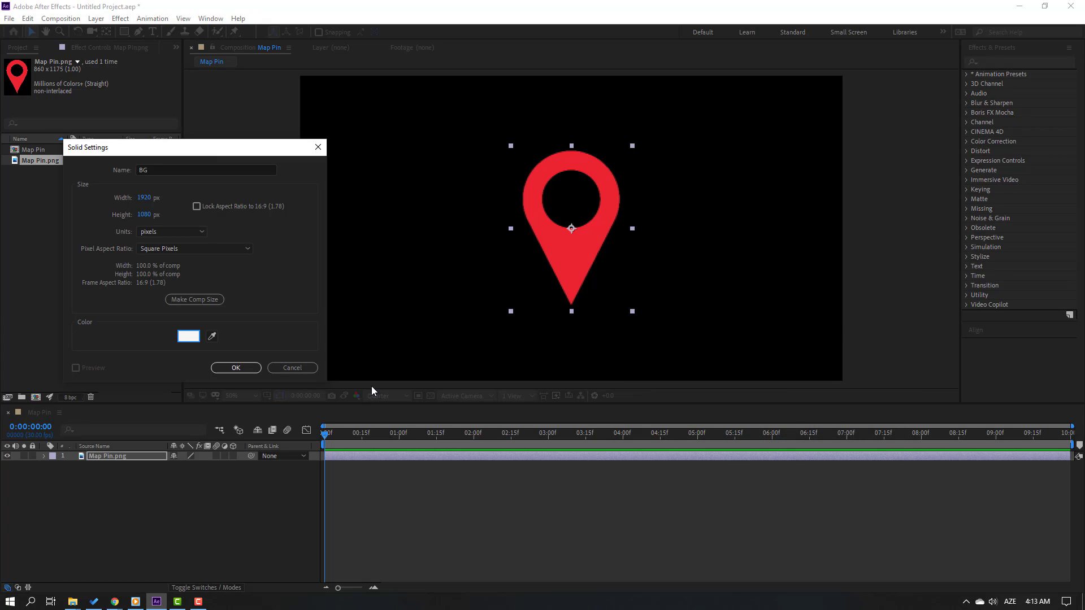
pyautogui.click(249, 368)
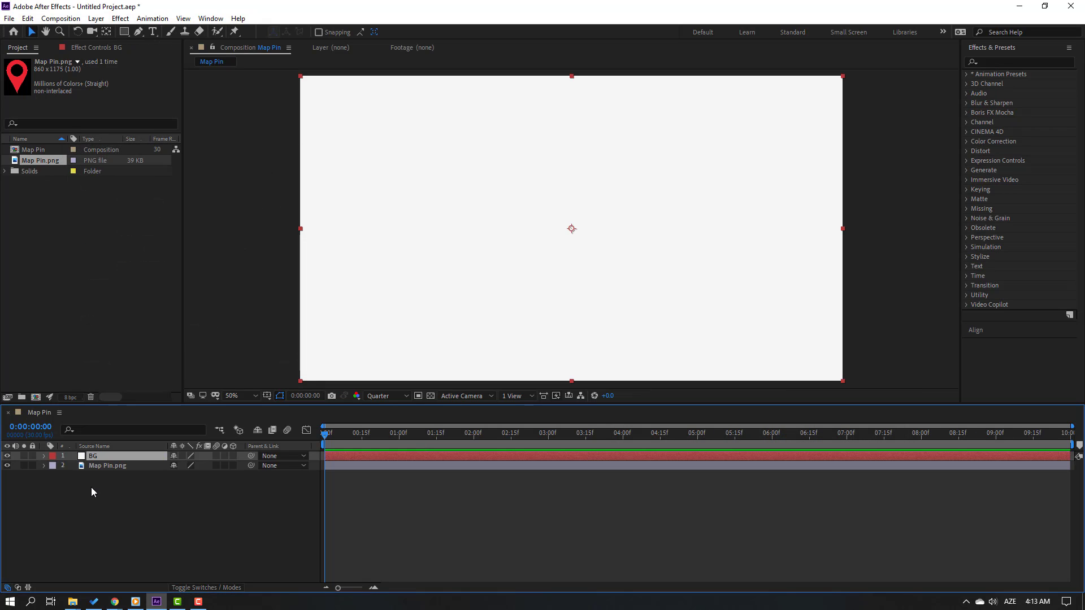
pyautogui.moveTo(93, 460); pyautogui.dragTo(120, 484)
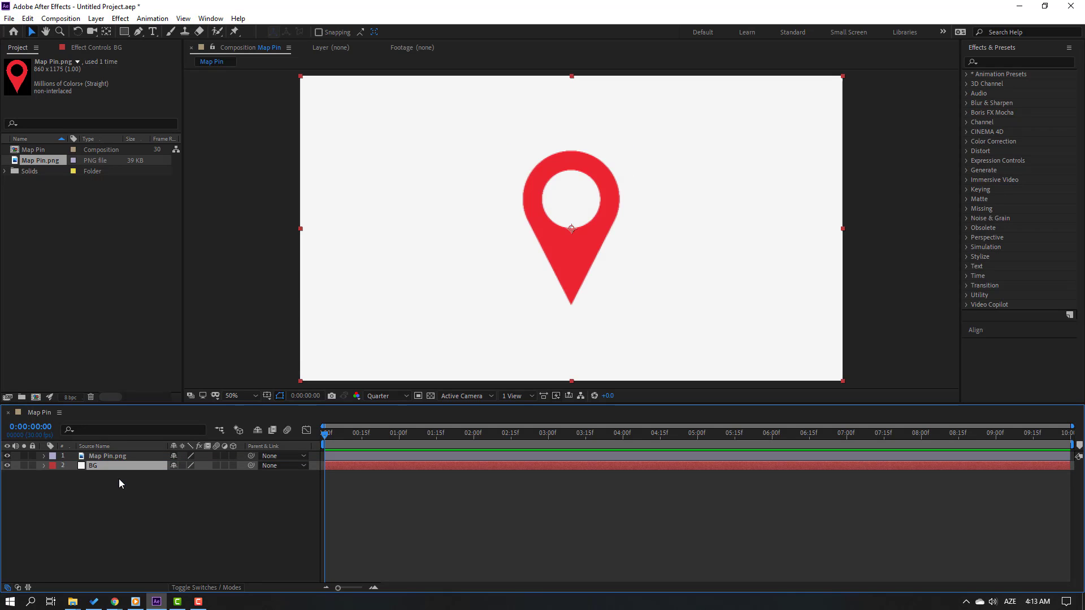
pyautogui.click(32, 465)
# Draw a tall rectangle bar and move it up and left beside the pin
pyautogui.click(123, 31)
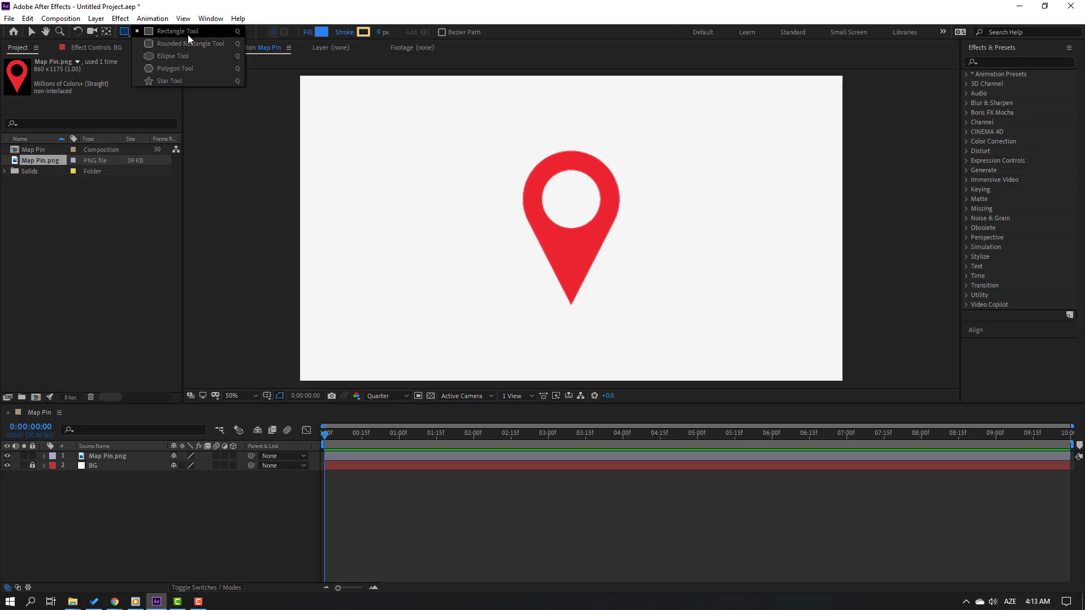
pyautogui.click(193, 33)
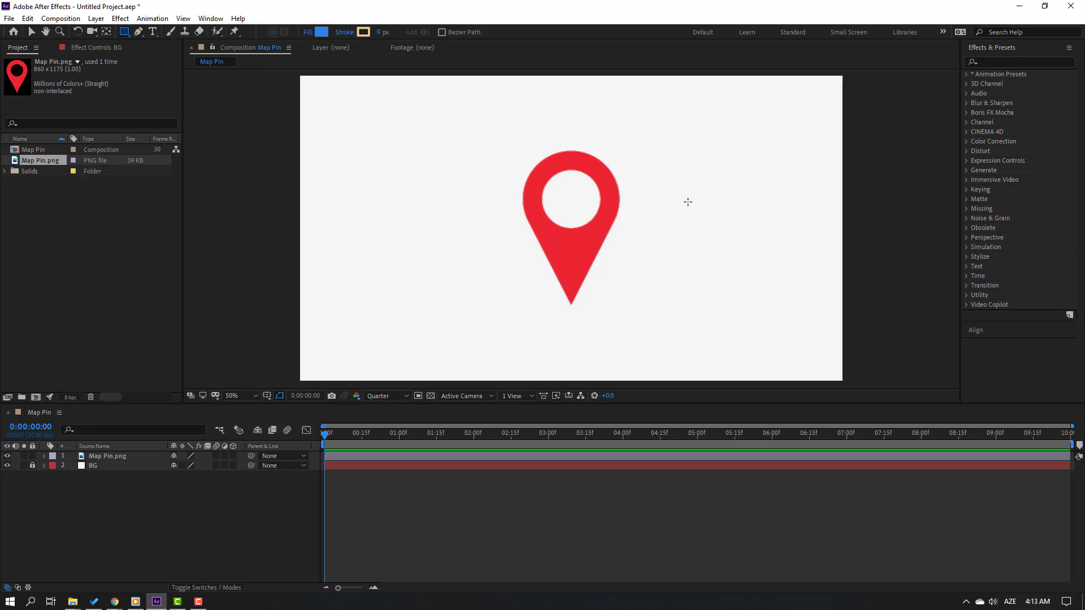
pyautogui.moveTo(666, 167)
pyautogui.mouseDown()
pyautogui.moveTo(662, 312)
pyautogui.moveTo(699, 323)
pyautogui.moveTo(706, 358)
pyautogui.mouseUp()
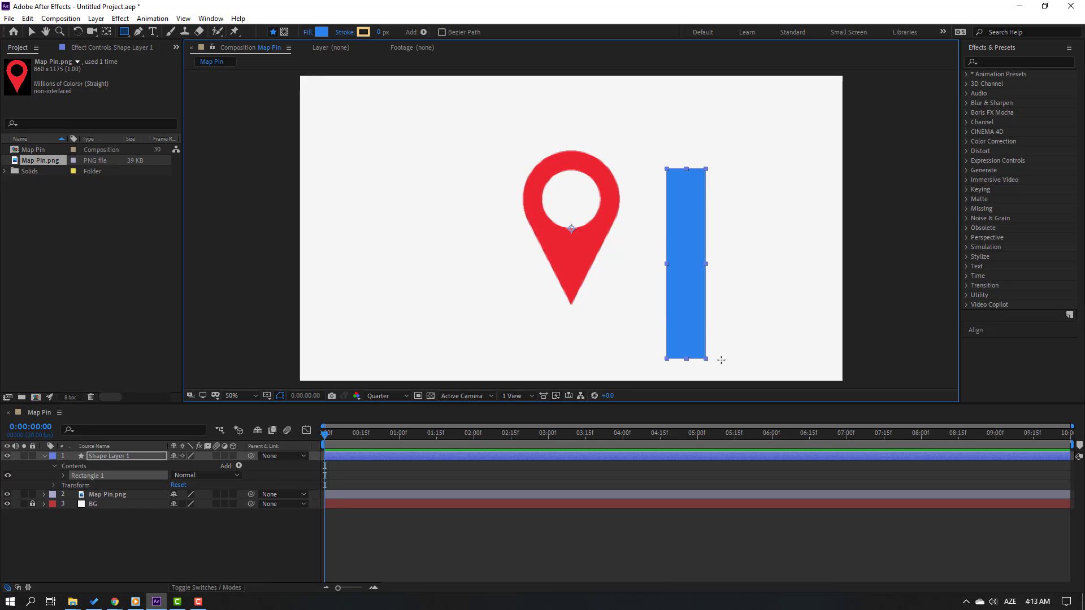
pyautogui.click(32, 34)
pyautogui.moveTo(687, 247); pyautogui.dragTo(657, 209)
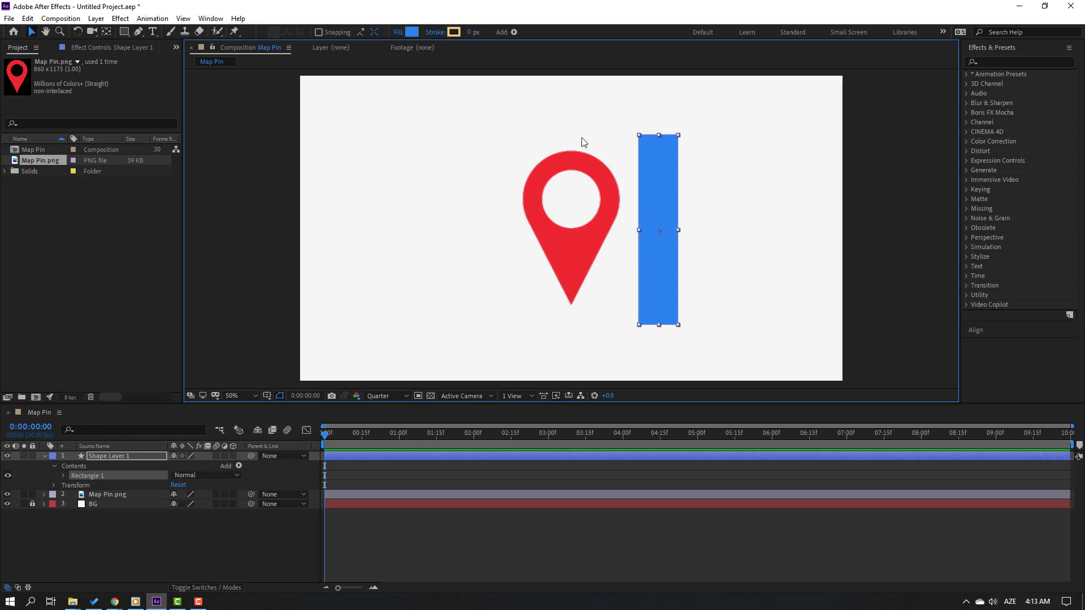
# Set the bar's fill colour to green 48B564
pyautogui.click(412, 33)
pyautogui.click(854, 442)
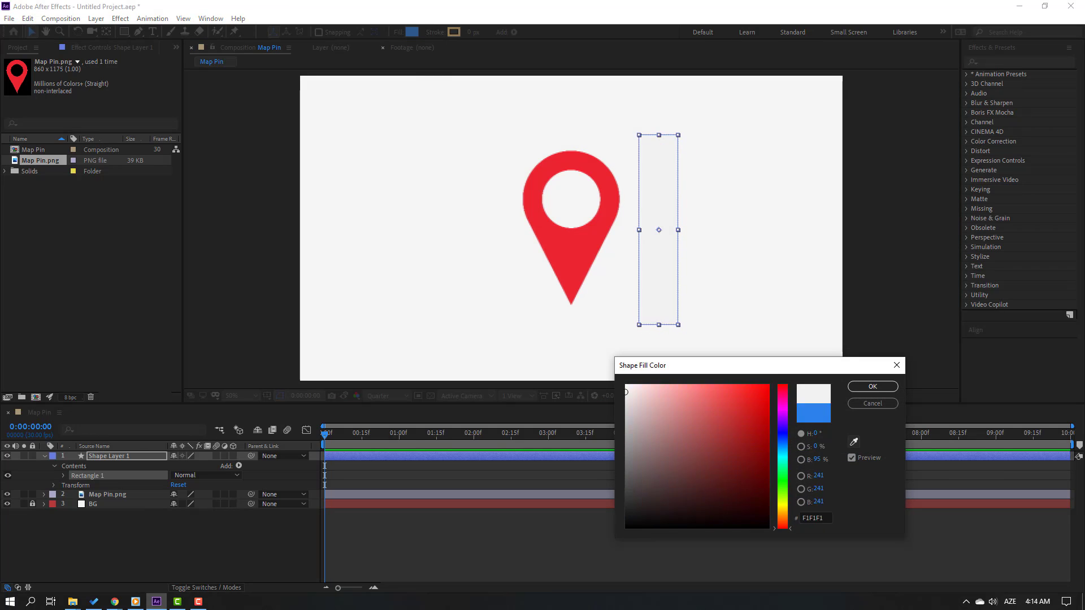
pyautogui.click(469, 449)
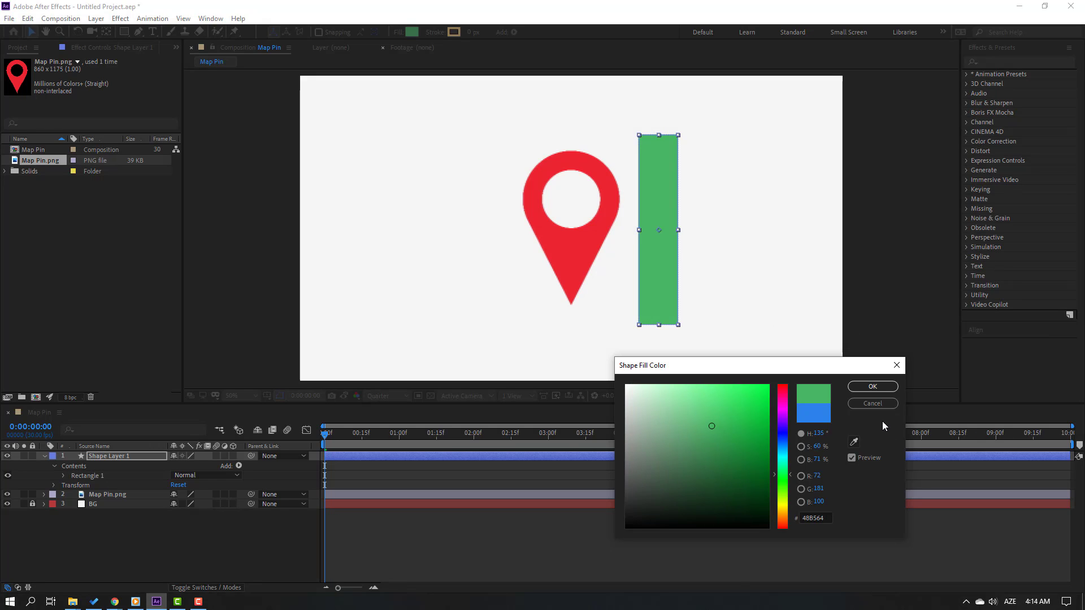
pyautogui.click(873, 386)
# Rename the shape layer to 'green' and duplicate it
pyautogui.click(40, 459)
pyautogui.press('Return')
pyautogui.write('green')
pyautogui.press('Return')
pyautogui.hotkey('ctrl', 'd')
# Nudge the duplicate bar left and give it a yellow FCC60E fill
pyautogui.hotkey('shift', 'Left')
pyautogui.hotkey('shift', 'Left')
pyautogui.hotkey('shift', 'Left')
pyautogui.hotkey('shift', 'Left')
pyautogui.hotkey('shift', 'Left')
pyautogui.hotkey('shift', 'Left')
pyautogui.hotkey('shift', 'Left')
pyautogui.hotkey('shift', 'Left')
pyautogui.hotkey('shift', 'Left')
pyautogui.hotkey('shift', 'Left')
pyautogui.hotkey('shift', 'Left')
pyautogui.hotkey('shift', 'Left')
pyautogui.hotkey('shift', 'Left')
pyautogui.hotkey('shift', 'Left')
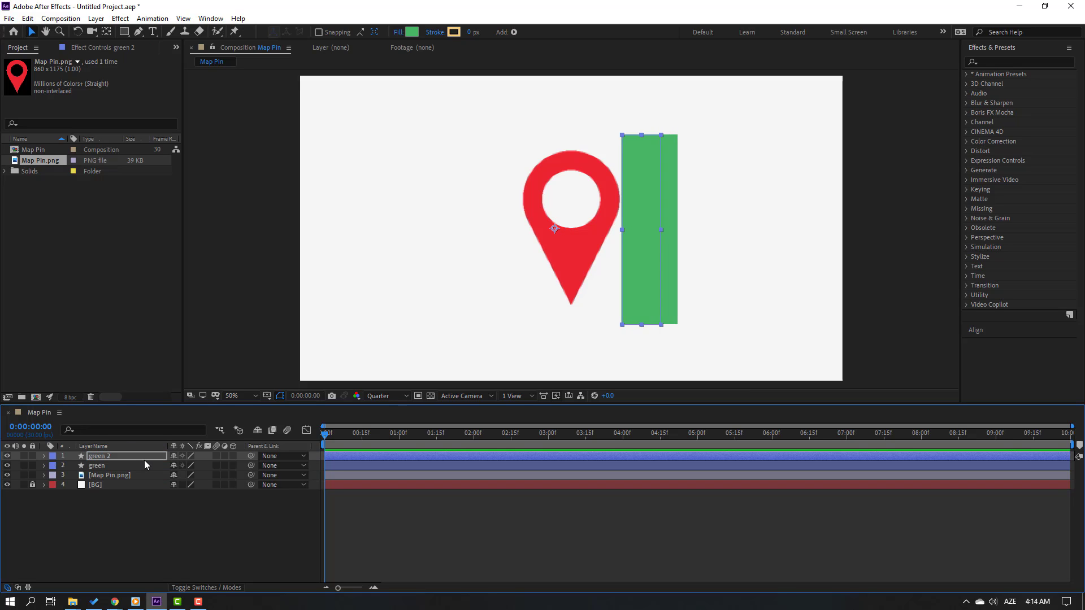
pyautogui.press('Right')
pyautogui.press('Right')
pyautogui.click(413, 35)
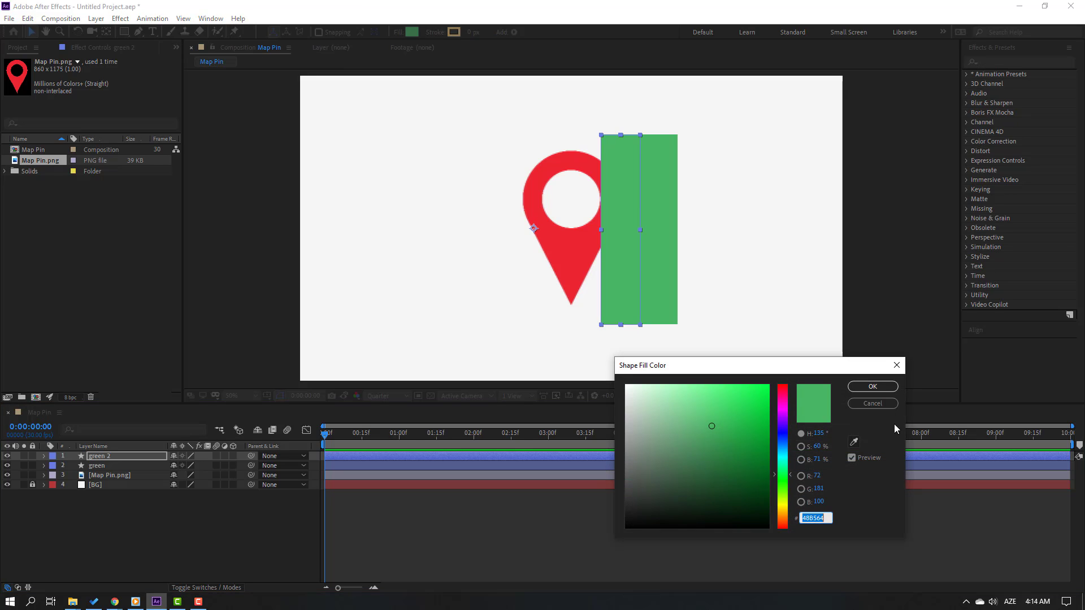
pyautogui.write('FCC60E')
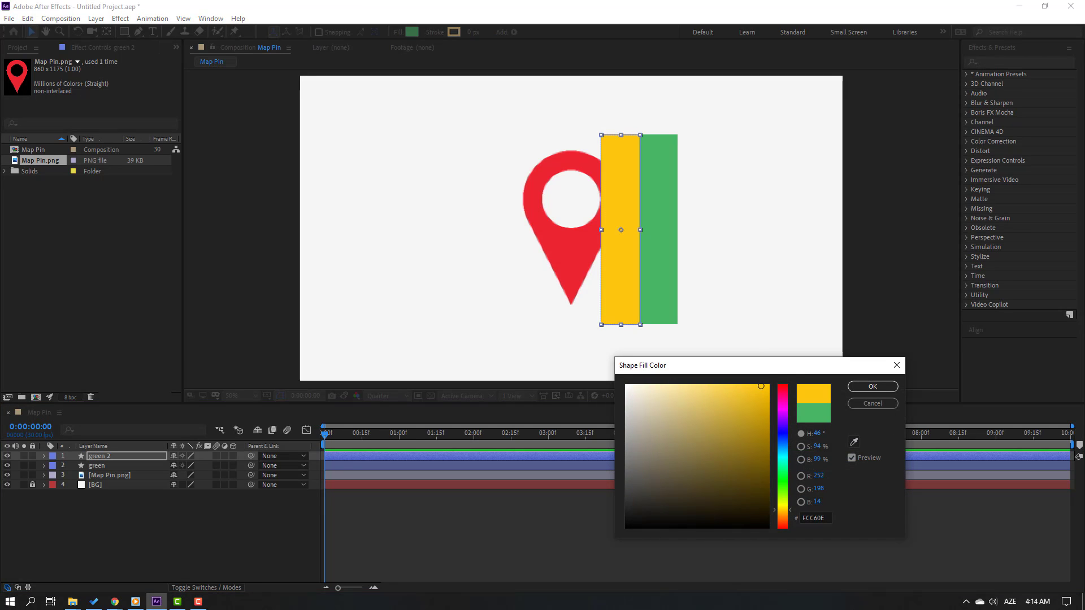
pyautogui.click(864, 386)
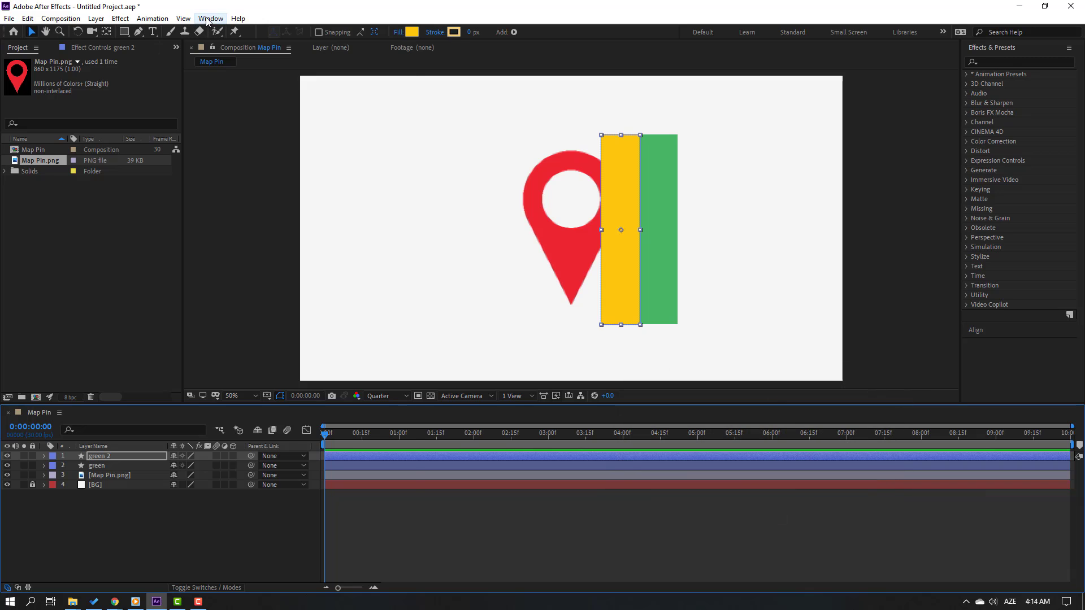
# Move the yellow bar's anchor point to its bottom centre with Anchor Point Mover
pyautogui.click(207, 21)
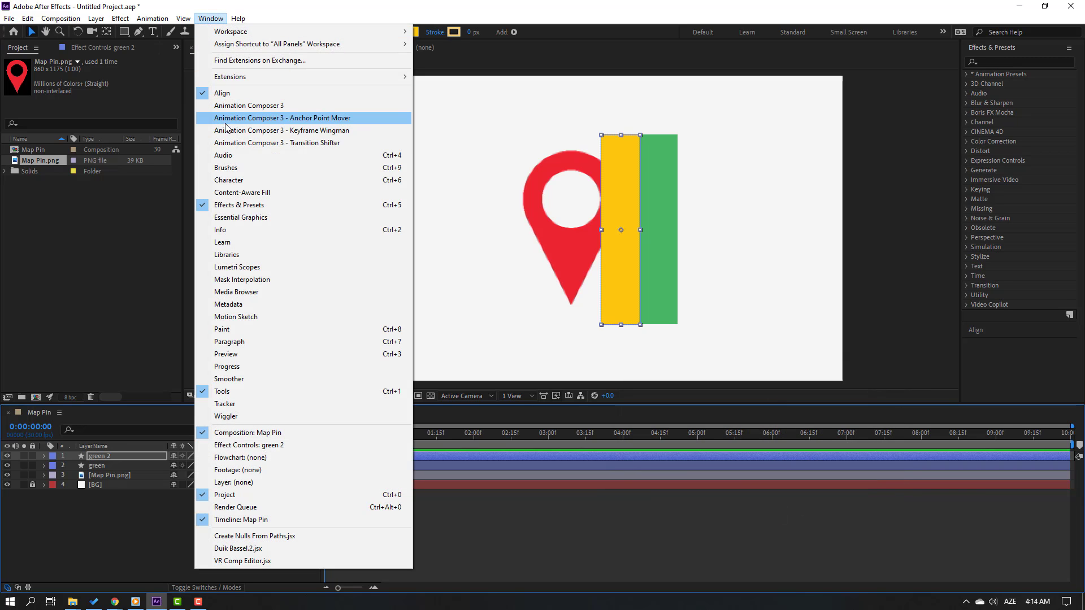
pyautogui.click(339, 121)
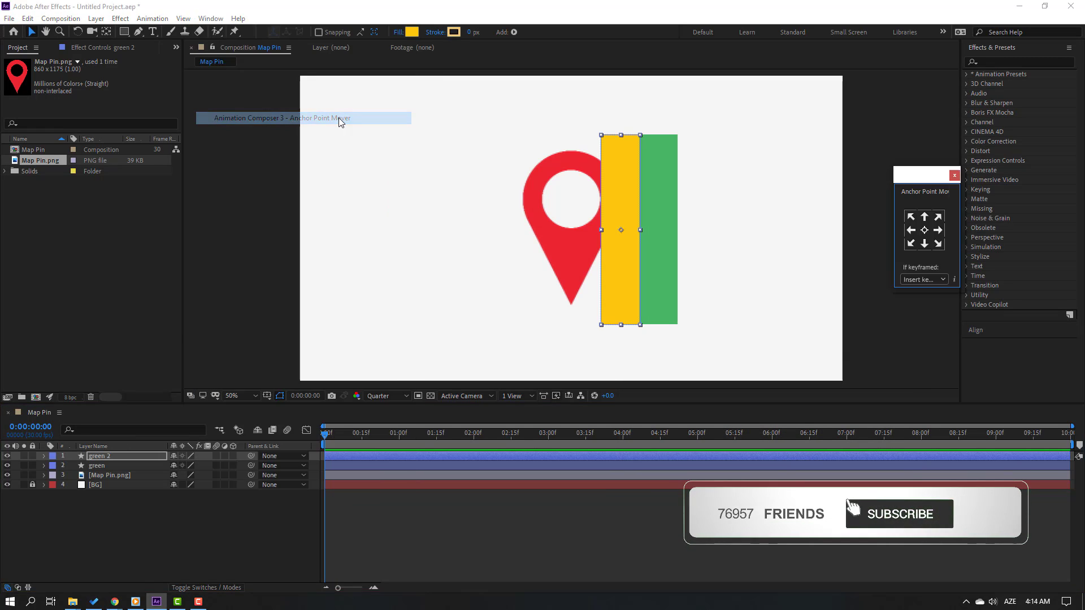
pyautogui.click(925, 244)
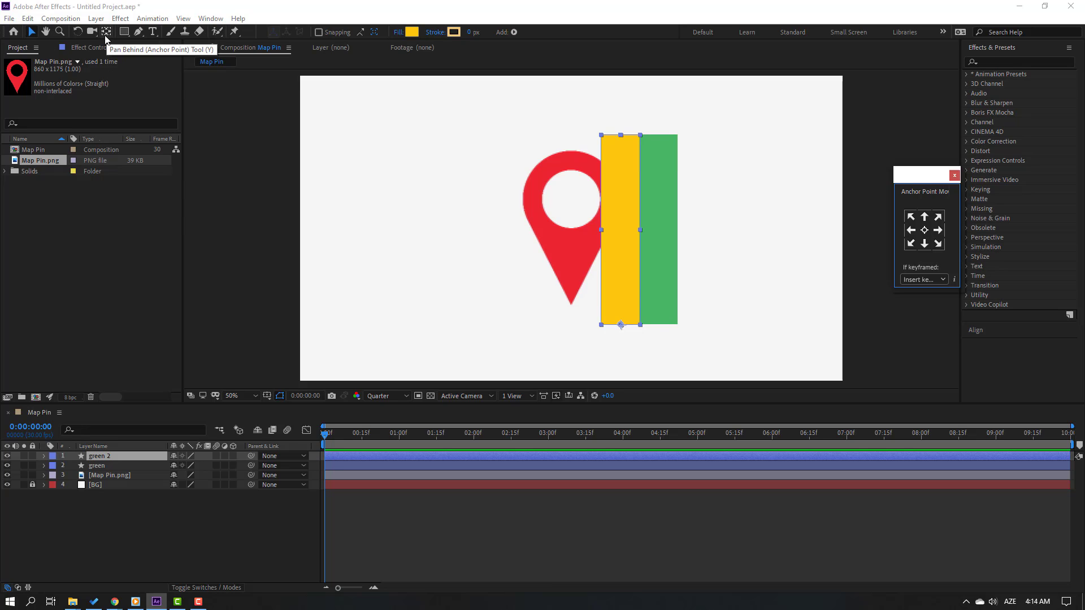
pyautogui.moveTo(933, 175); pyautogui.dragTo(896, 141)
# Rename green 2 to 'yellow' and squash its height to 50% with unlinked scale
pyautogui.click(107, 457)
pyautogui.press('Return')
pyautogui.write('yellow')
pyautogui.press('Return')
pyautogui.press('s')
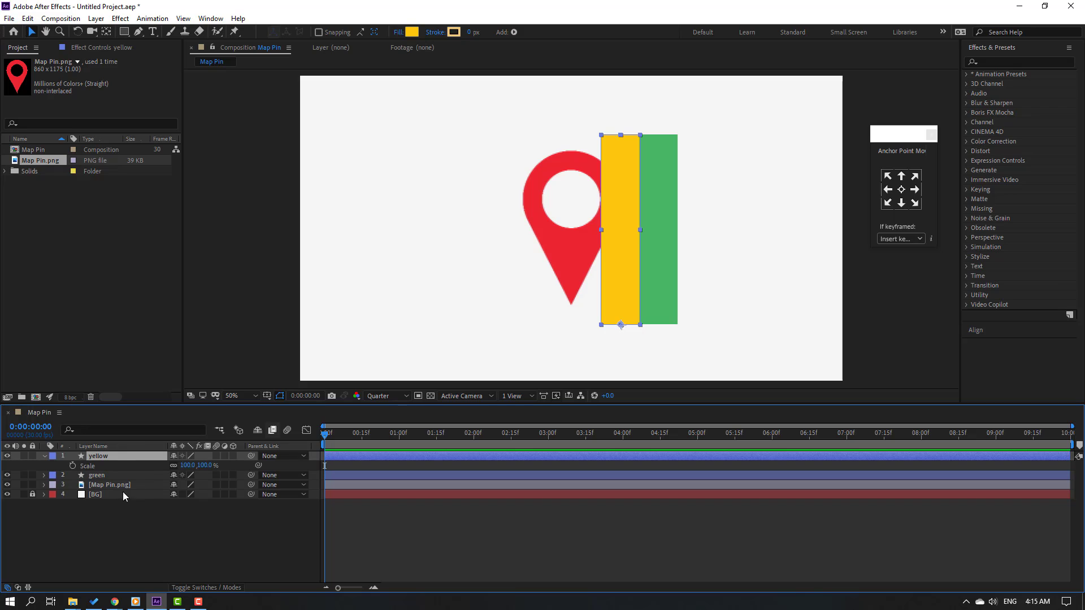
pyautogui.click(172, 465)
pyautogui.moveTo(204, 465); pyautogui.dragTo(199, 471)
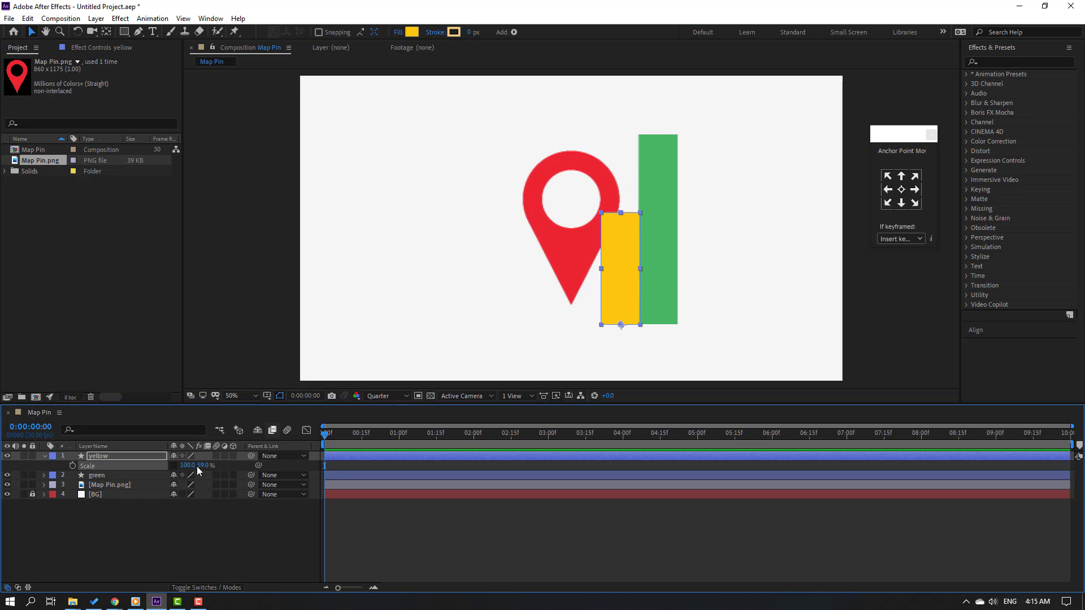
pyautogui.press('Return')
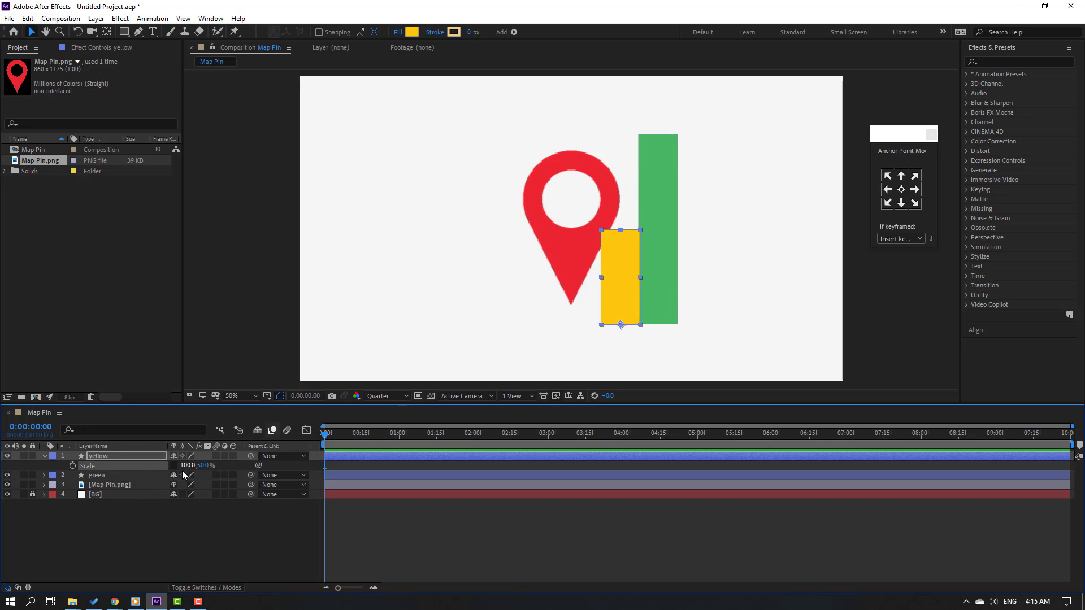
# Duplicate the yellow layer, name the copy 'blue', and move it up above yellow
pyautogui.click(93, 460)
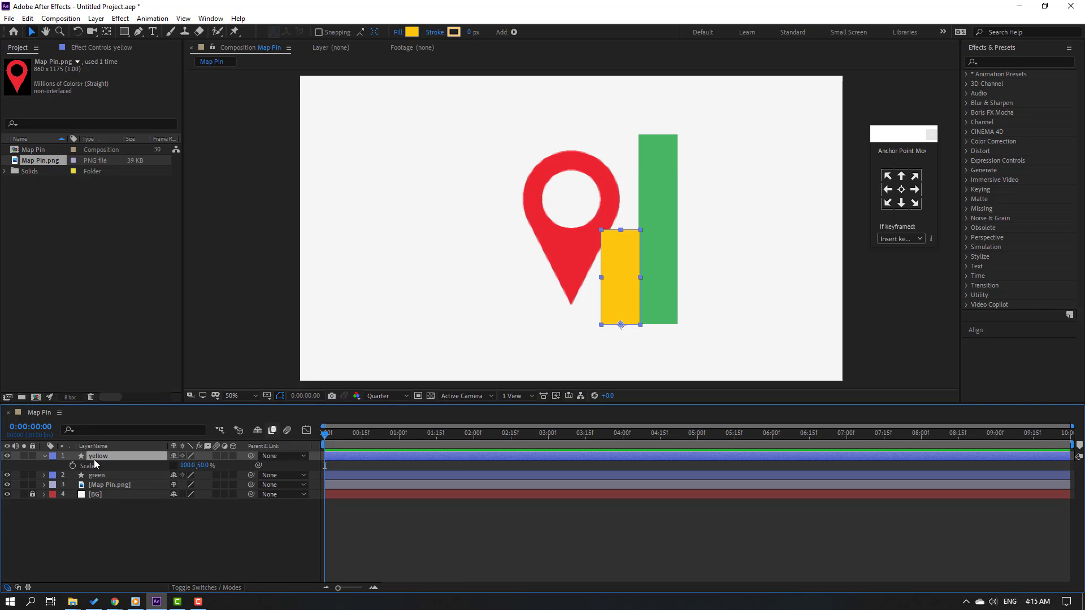
pyautogui.hotkey('ctrl', 'd')
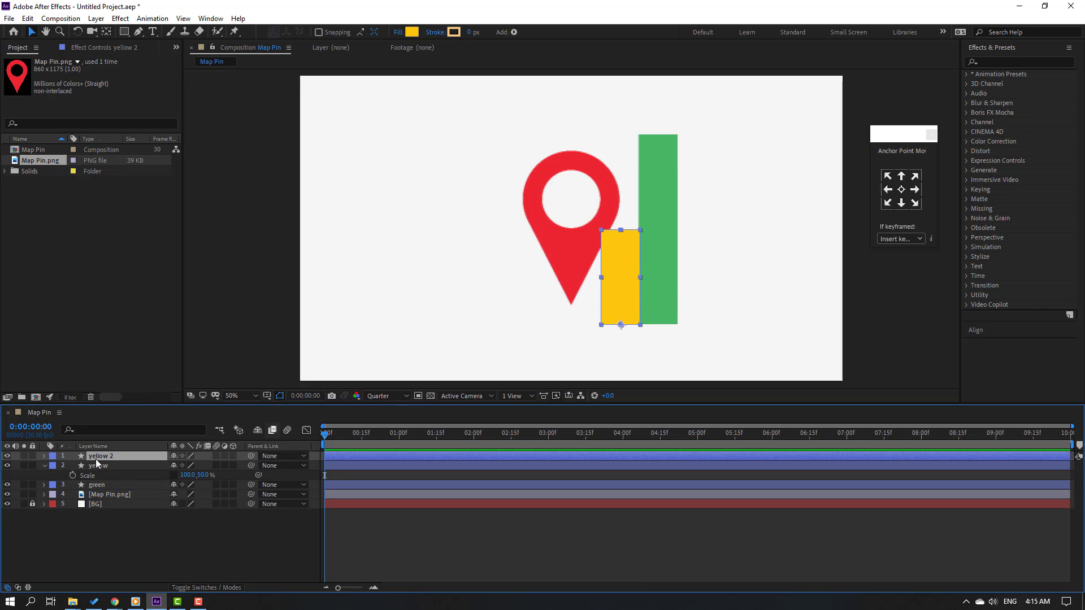
pyautogui.press('Return')
pyautogui.write('blue')
pyautogui.press('Return')
pyautogui.hotkey('shift', 'Up')
pyautogui.hotkey('shift', 'Up')
pyautogui.hotkey('shift', 'Up')
pyautogui.hotkey('shift', 'Up')
pyautogui.hotkey('shift', 'Up')
pyautogui.hotkey('shift', 'Up')
pyautogui.hotkey('shift', 'Up')
pyautogui.hotkey('shift', 'Up')
pyautogui.hotkey('shift', 'Up')
pyautogui.hotkey('shift', 'Up')
pyautogui.hotkey('shift', 'Up')
pyautogui.hotkey('shift', 'Up')
pyautogui.hotkey('shift', 'Up')
pyautogui.hotkey('shift', 'Up')
pyautogui.hotkey('shift', 'Up')
pyautogui.hotkey('shift', 'Up')
pyautogui.hotkey('shift', 'Up')
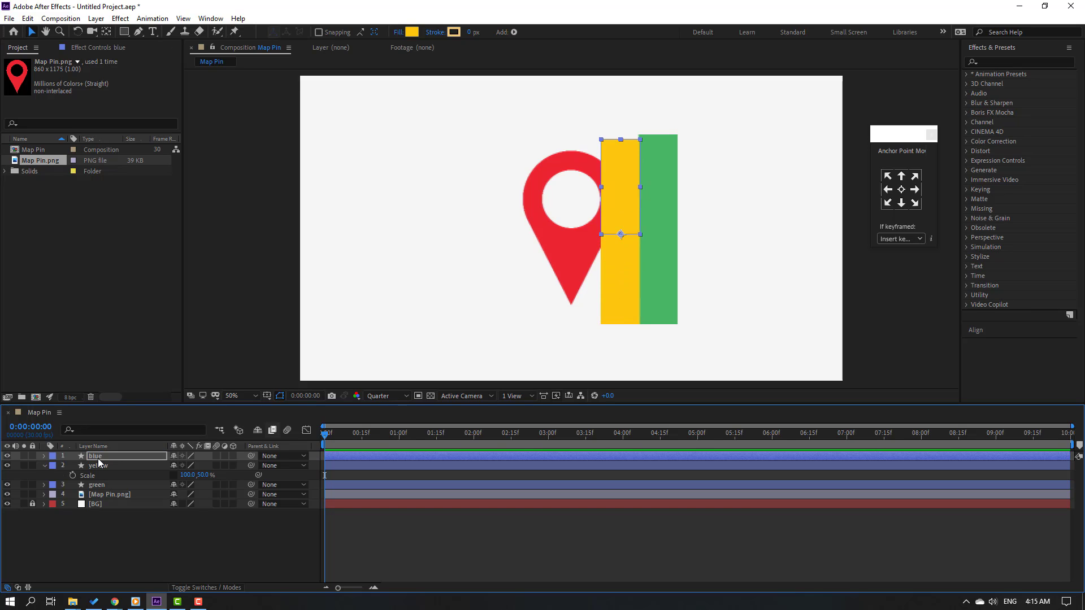
pyautogui.click(222, 560)
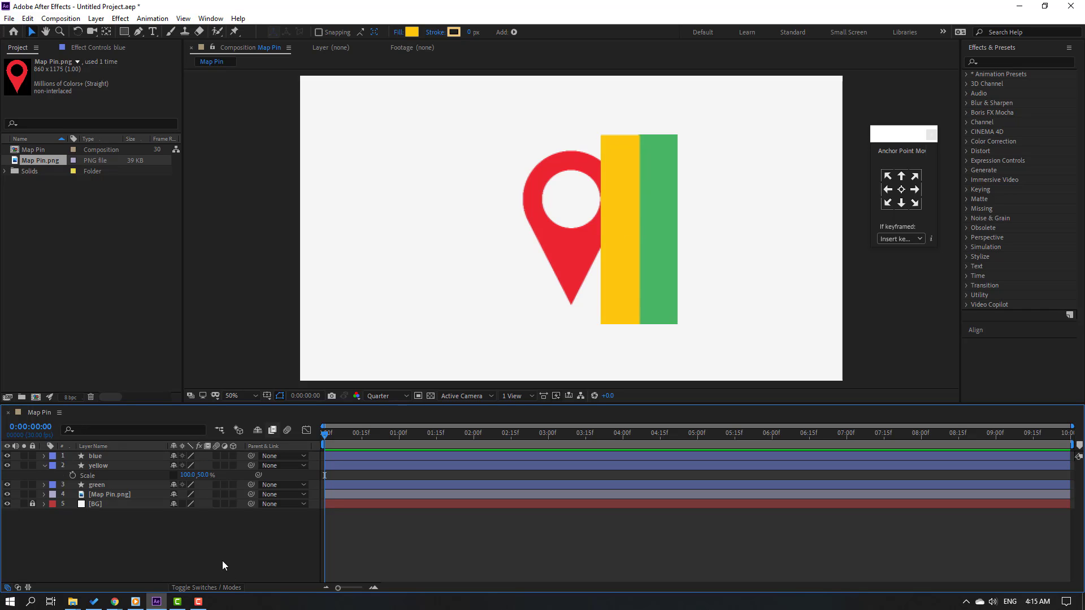
pyautogui.click(80, 456)
pyautogui.click(45, 466)
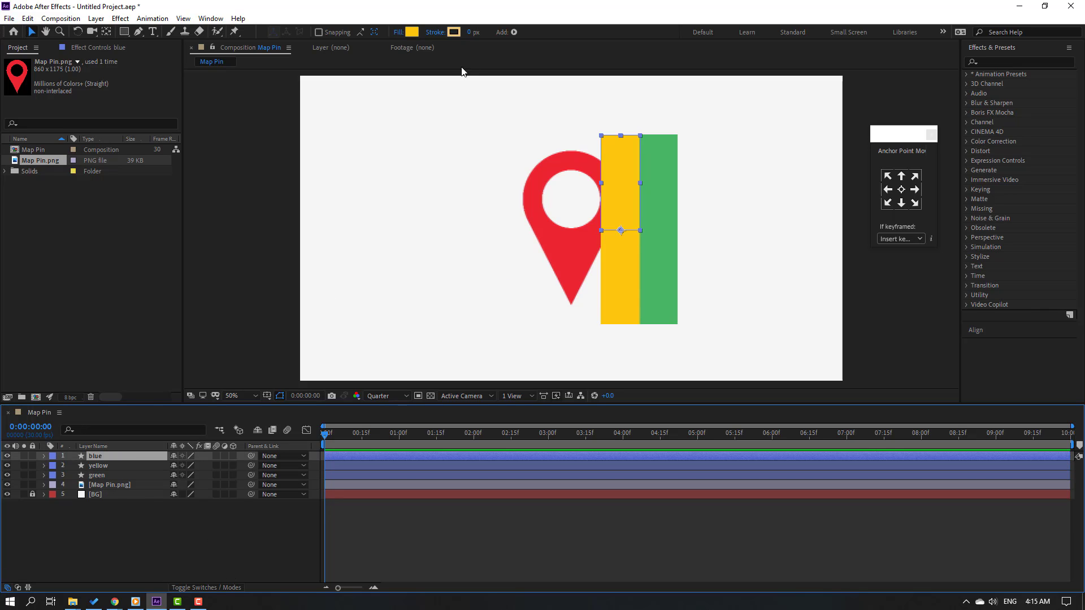
# Set the blue layer's fill to 5695F6, then select the yellow and blue layers
pyautogui.click(411, 31)
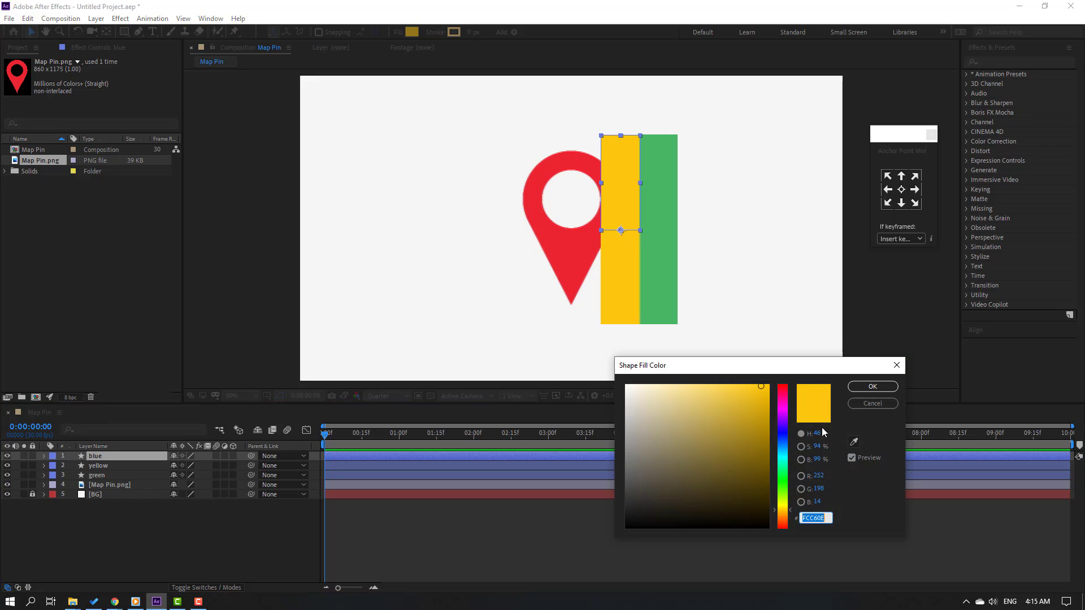
pyautogui.click(854, 441)
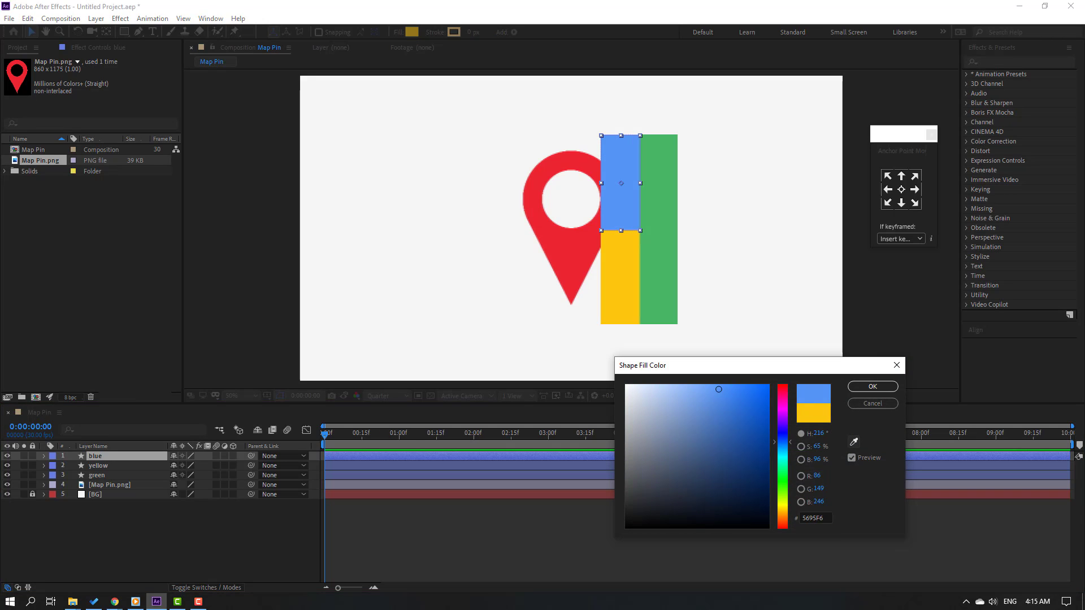
pyautogui.click(926, 418)
pyautogui.click(873, 386)
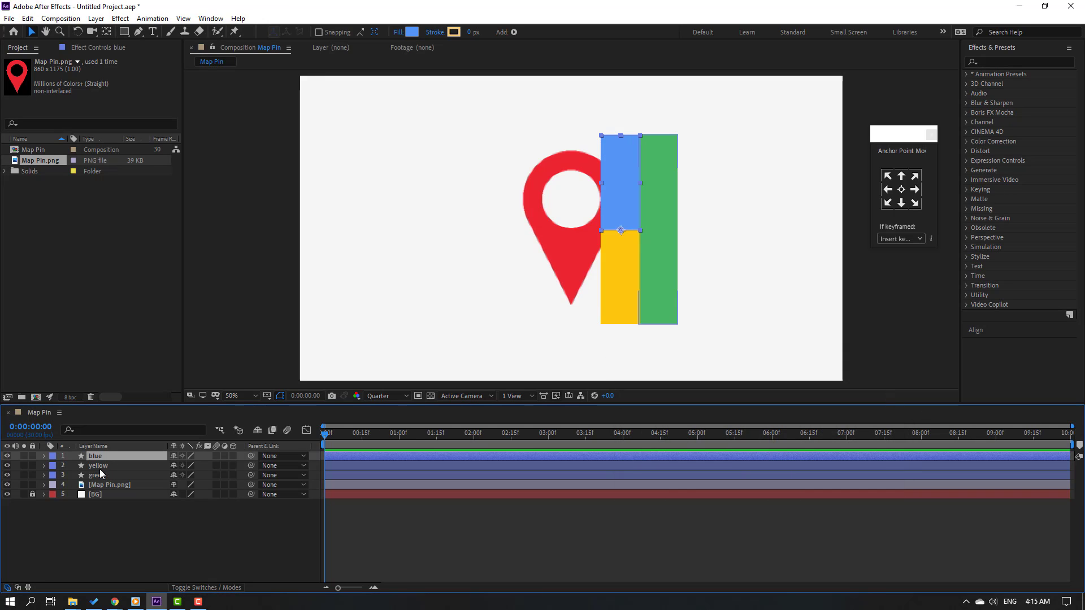
pyautogui.click(97, 466)
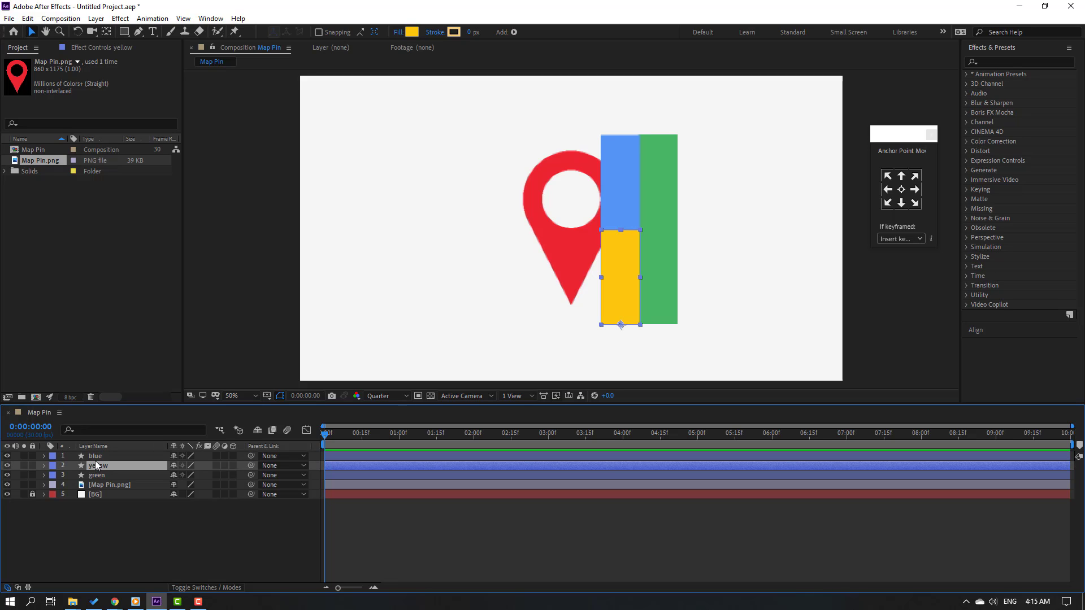
pyautogui.keyDown('ctrl'); pyautogui.click(95, 456); pyautogui.keyUp('ctrl')
# Duplicate the blue and yellow bars, reorder the copies, and shift them left
pyautogui.hotkey('ctrl', 'd')
pyautogui.moveTo(99, 477); pyautogui.dragTo(103, 464)
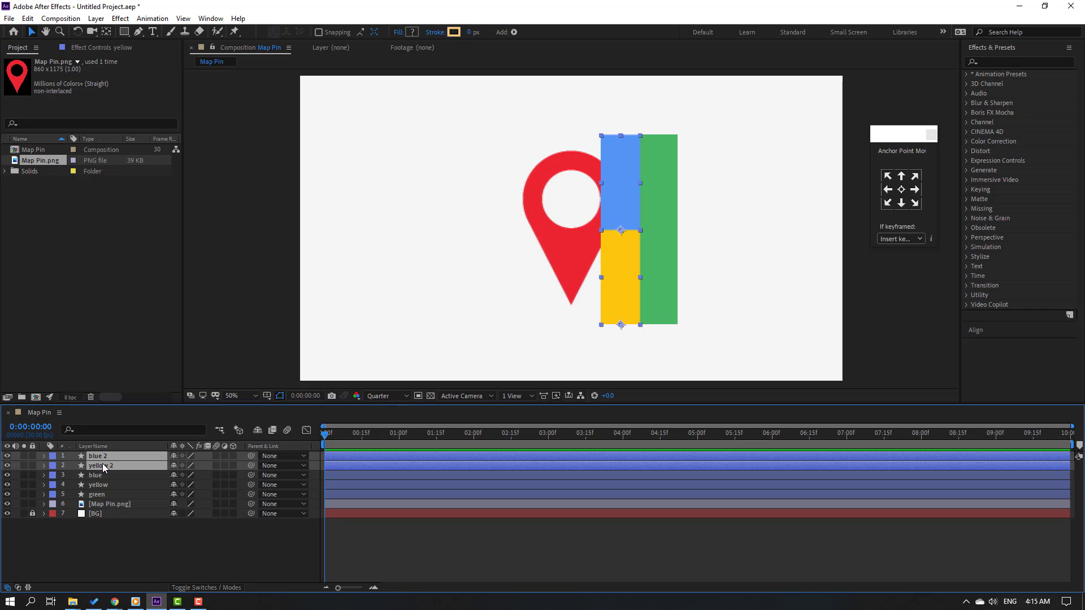
pyautogui.hotkey('shift', 'Left')
pyautogui.hotkey('shift', 'Left')
pyautogui.hotkey('shift', 'Left')
pyautogui.hotkey('shift', 'Left')
pyautogui.hotkey('shift', 'Left')
pyautogui.hotkey('shift', 'Left')
pyautogui.hotkey('shift', 'Left')
pyautogui.hotkey('shift', 'Left')
pyautogui.hotkey('shift', 'Left')
pyautogui.hotkey('shift', 'Left')
pyautogui.hotkey('shift', 'Left')
pyautogui.hotkey('shift', 'Left')
pyautogui.hotkey('shift', 'Left')
pyautogui.hotkey('shift', 'Left')
pyautogui.hotkey('shift', 'Left')
pyautogui.hotkey('shift', 'Left')
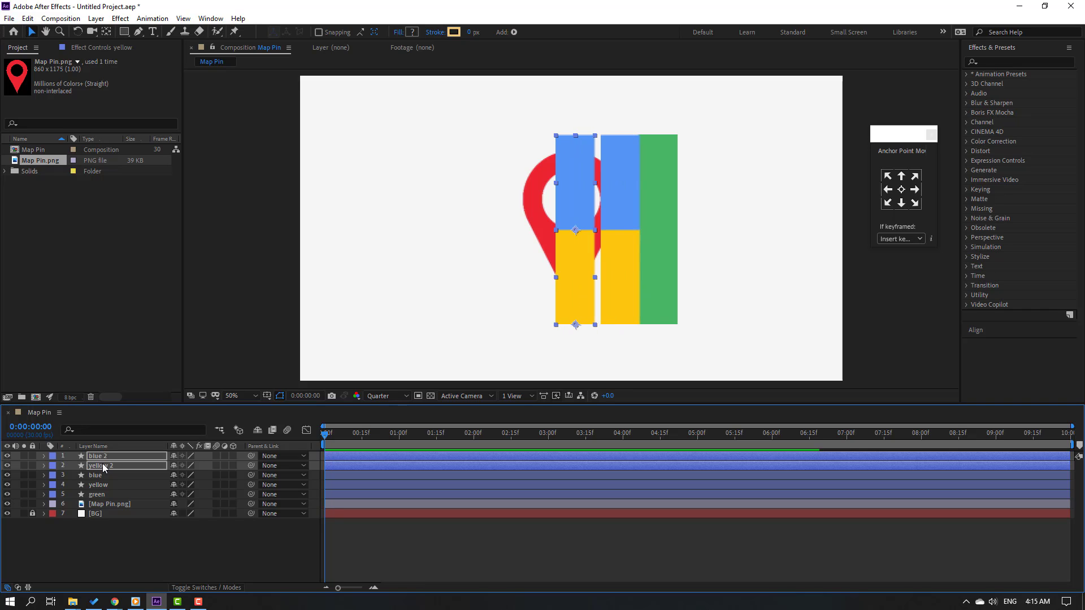
pyautogui.hotkey('shift', 'Right')
pyautogui.hotkey('shift', 'Right')
pyautogui.press('Right')
pyautogui.press('Right')
pyautogui.press('Right')
pyautogui.press('Right')
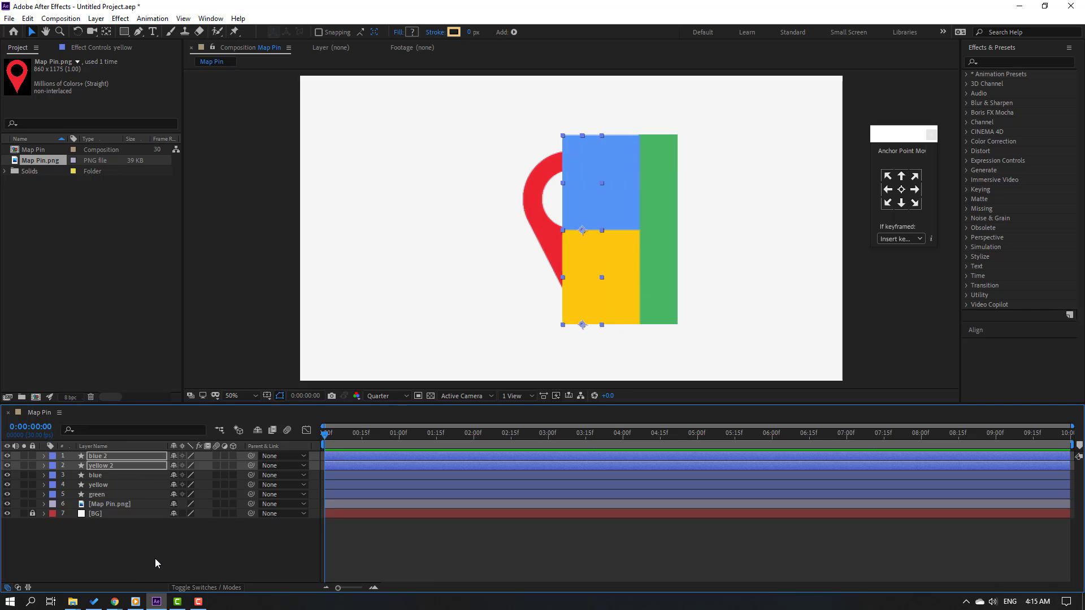
pyautogui.click(154, 559)
# Rename yellow 2 to 'red' and give it a red ED5747 fill
pyautogui.click(567, 305)
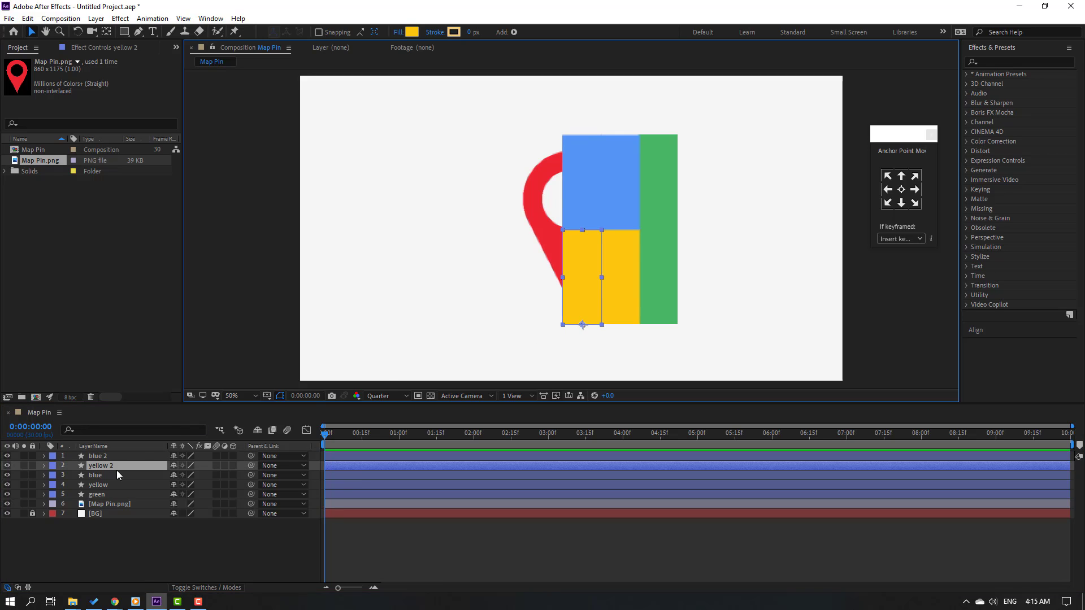
pyautogui.press('Return')
pyautogui.write('red')
pyautogui.press('Return')
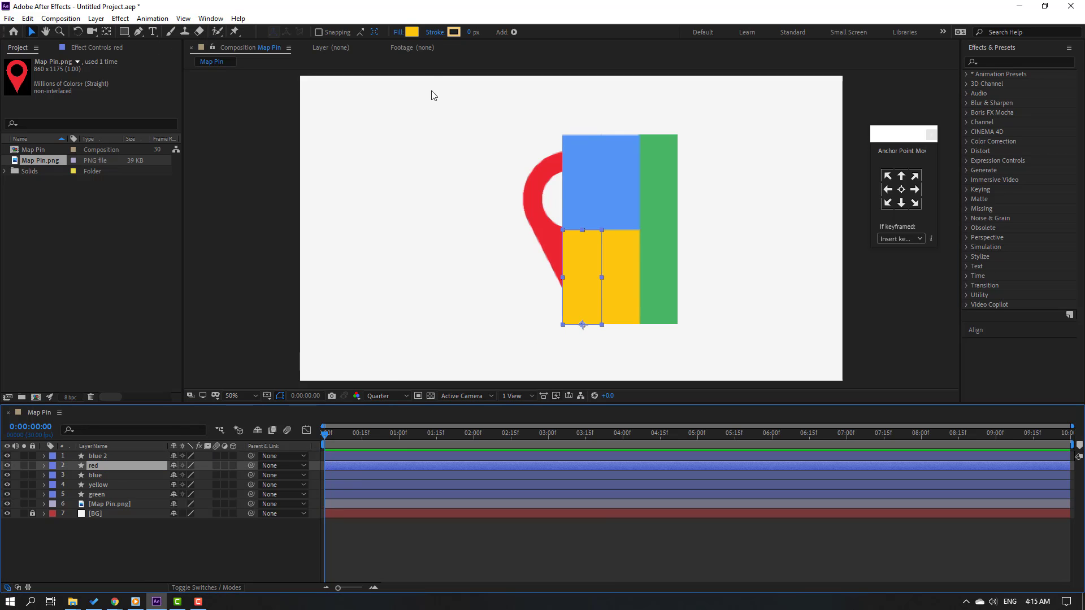
pyautogui.click(412, 34)
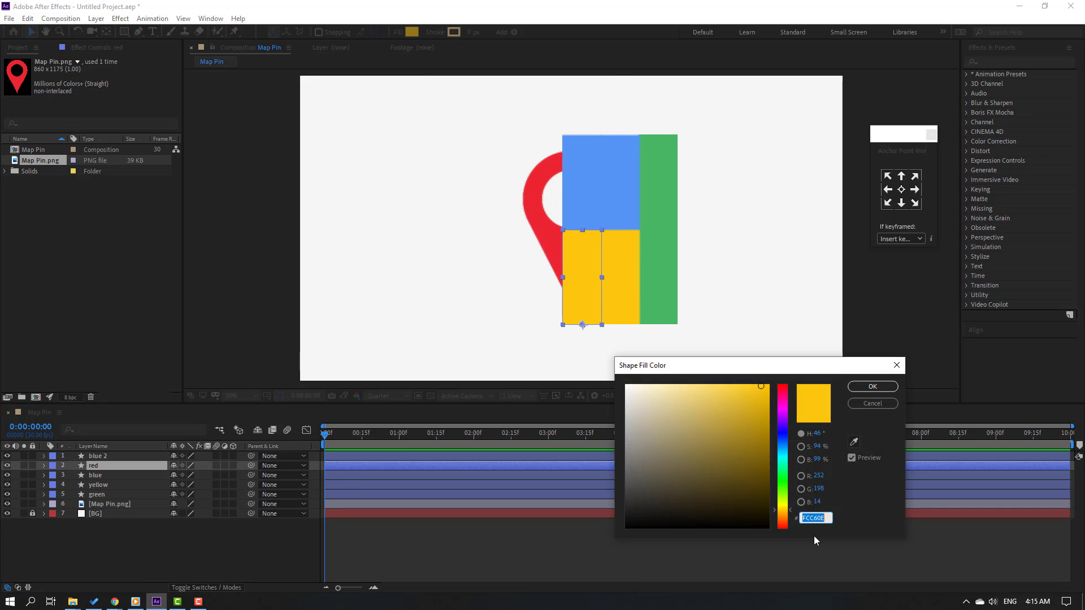
pyautogui.click(854, 441)
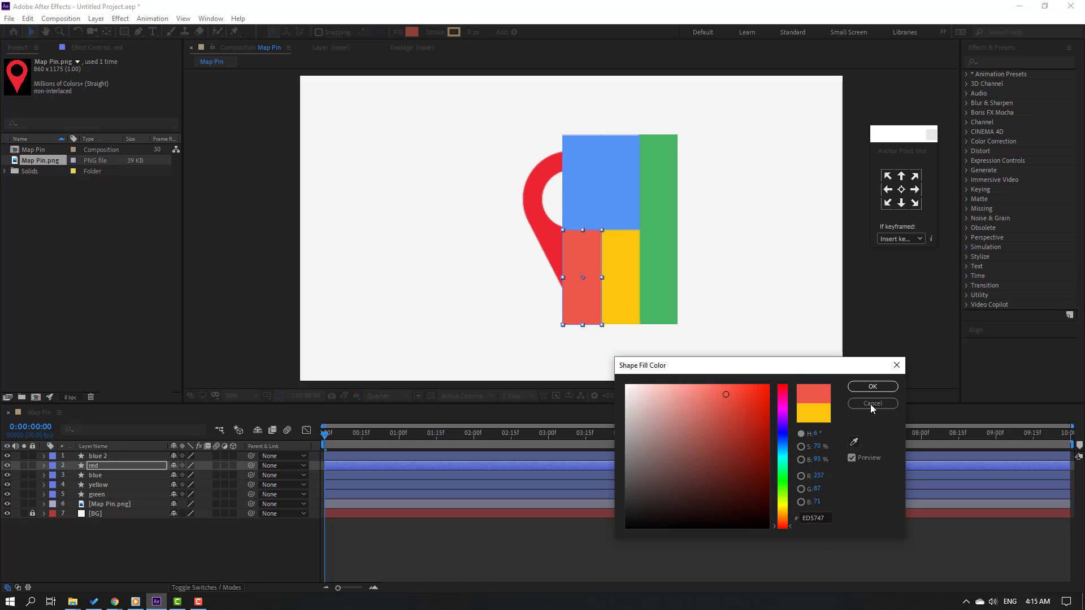
pyautogui.click(873, 387)
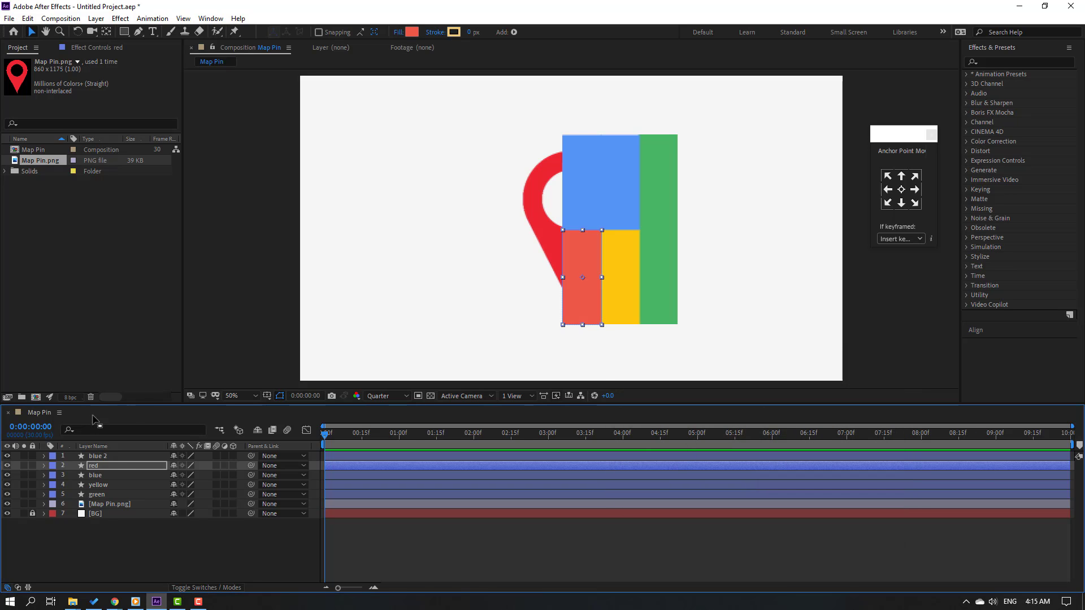
# Set blue 2's fill to the darker blue 2C85EB
pyautogui.click(114, 458)
pyautogui.click(412, 32)
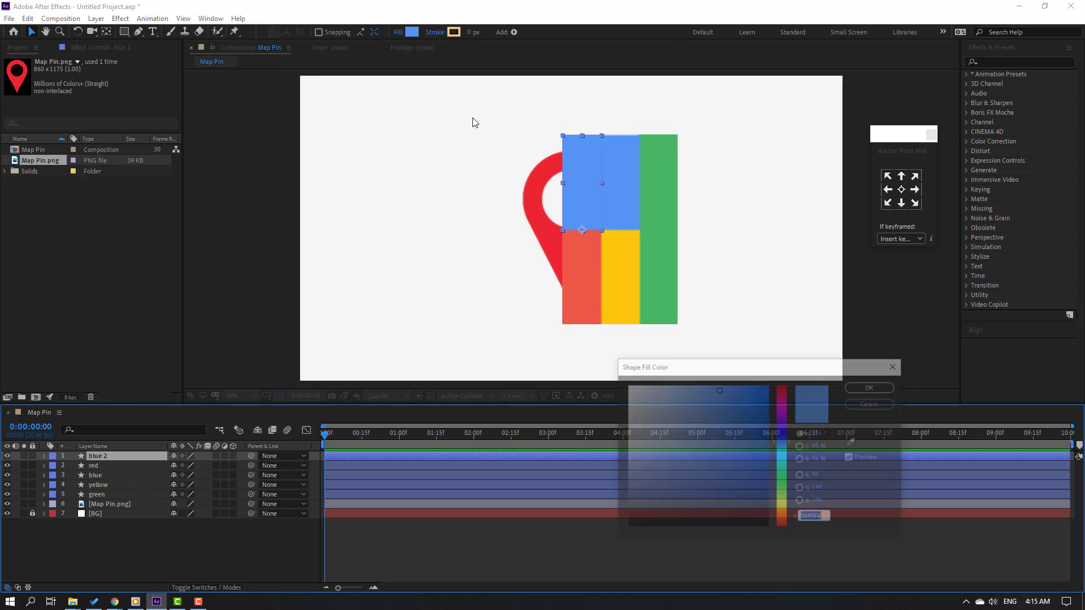
pyautogui.click(854, 447)
pyautogui.click(742, 396)
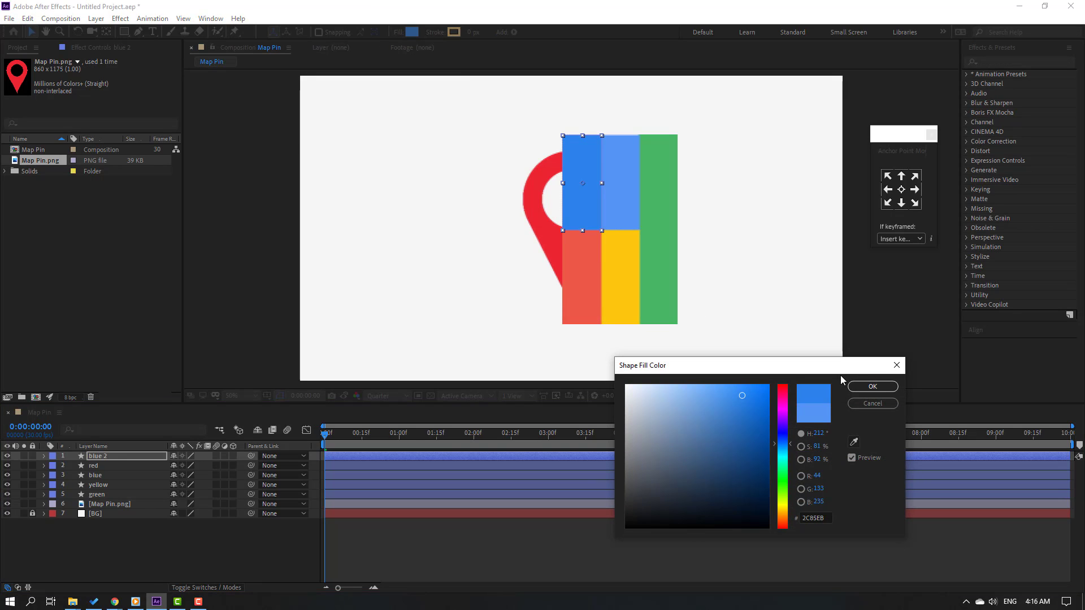
pyautogui.click(872, 387)
# Add a Null 1 layer and parent the five bar layers, blue 2 through green, to it
pyautogui.rightClick(102, 540)
pyautogui.moveTo(147, 421)
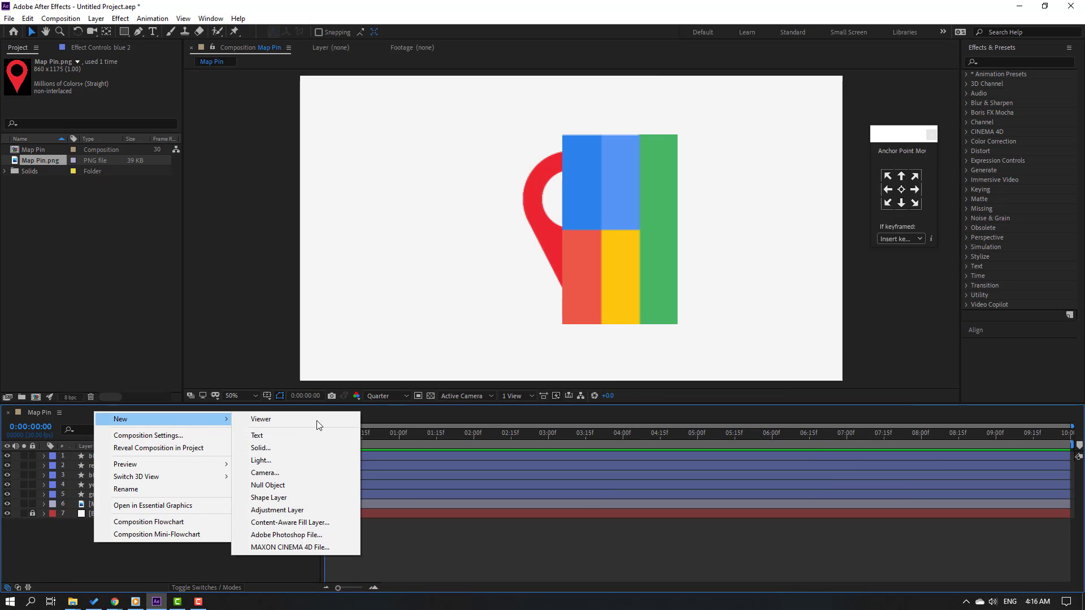
pyautogui.click(270, 486)
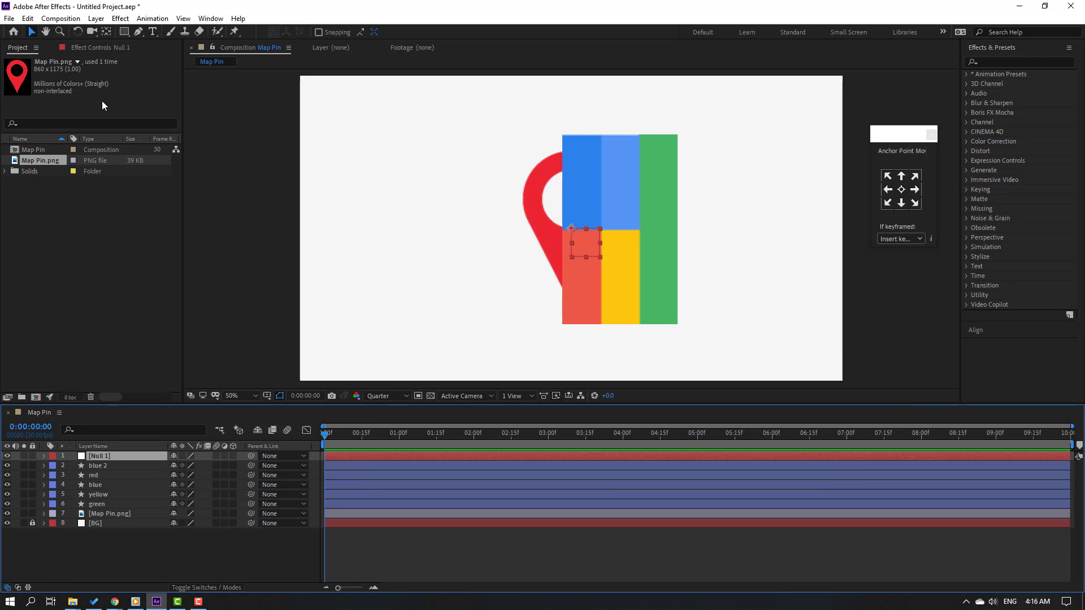
pyautogui.click(106, 32)
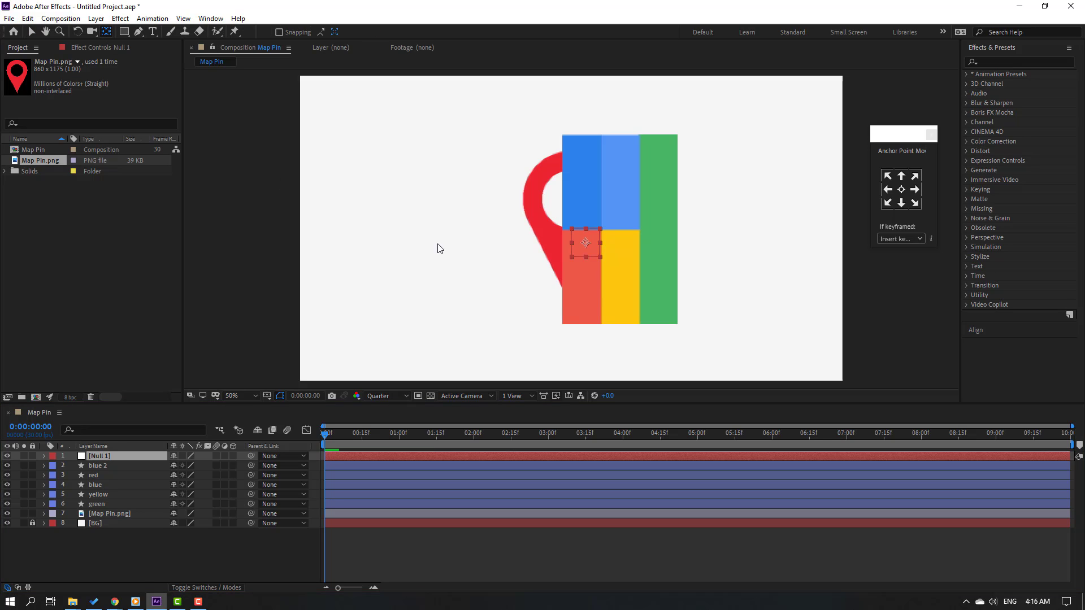
pyautogui.click(32, 32)
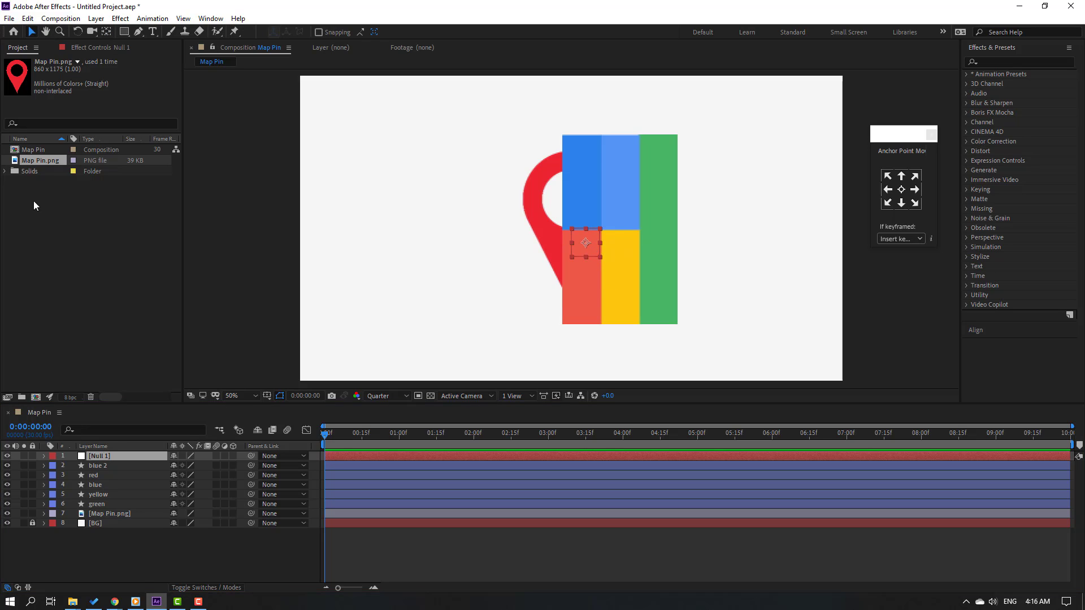
pyautogui.click(93, 504)
pyautogui.keyDown('shift'); pyautogui.click(93, 467); pyautogui.keyUp('shift')
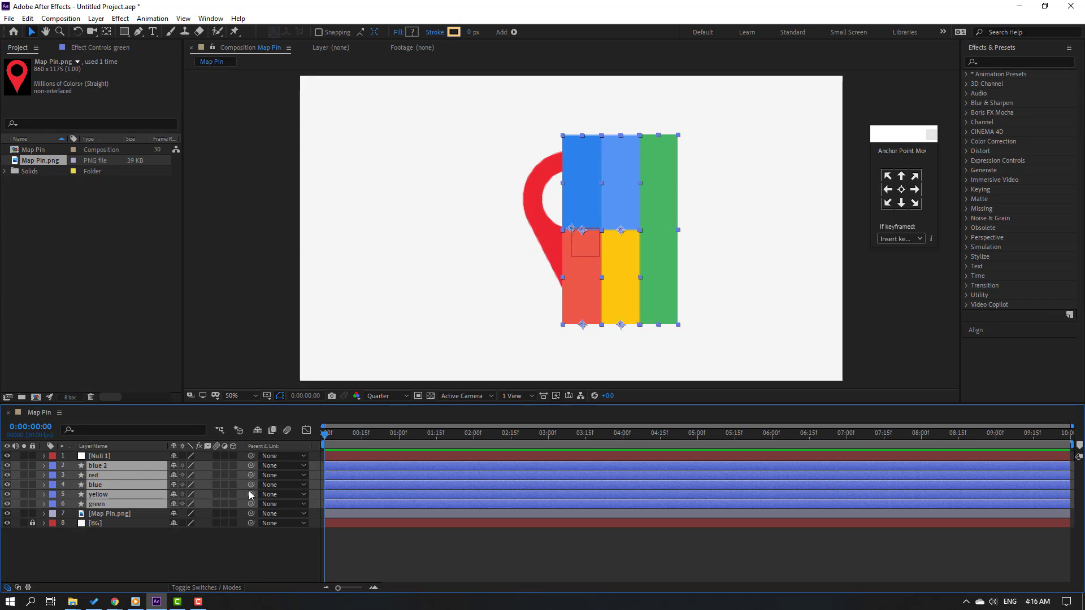
pyautogui.moveTo(128, 465); pyautogui.dragTo(94, 456)
# Rotate Null 1 with the bars to 49°, move them up-left, and put Map Pin.png on top
pyautogui.click(100, 458)
pyautogui.press('r')
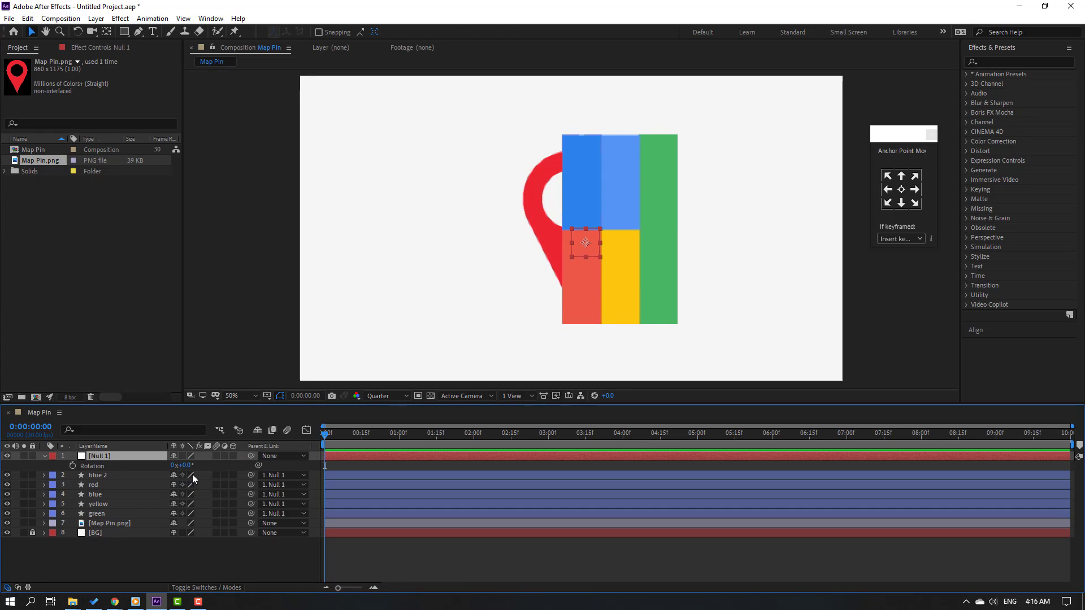
pyautogui.moveTo(188, 473); pyautogui.dragTo(215, 472)
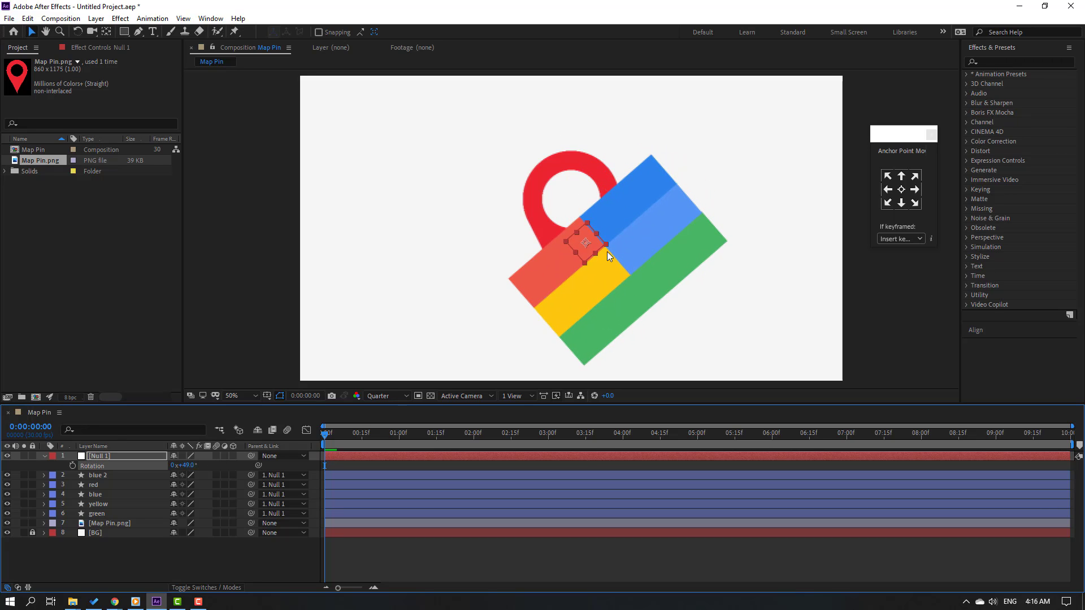
pyautogui.moveTo(586, 245); pyautogui.dragTo(546, 199)
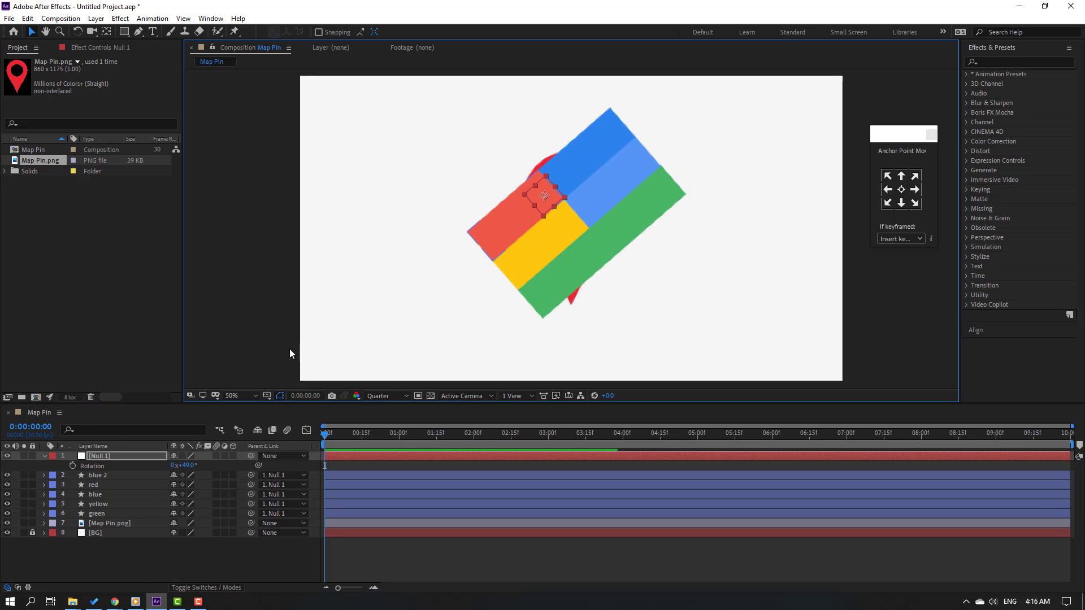
pyautogui.click(100, 525)
pyautogui.moveTo(104, 525); pyautogui.dragTo(108, 456)
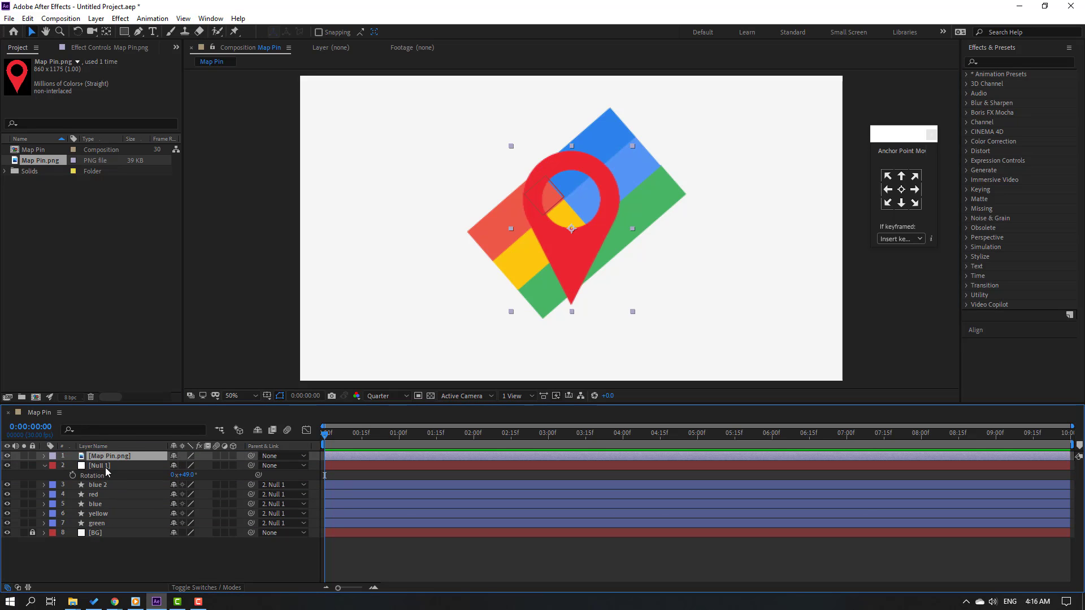
# Scale the bars to 122% via the null, reduce the tilt to 35°, and position them behind the pin
pyautogui.click(104, 467)
pyautogui.moveTo(544, 203); pyautogui.dragTo(535, 209)
pyautogui.press('s')
pyautogui.moveTo(188, 475); pyautogui.dragTo(472, 263)
pyautogui.moveTo(540, 208); pyautogui.dragTo(537, 203)
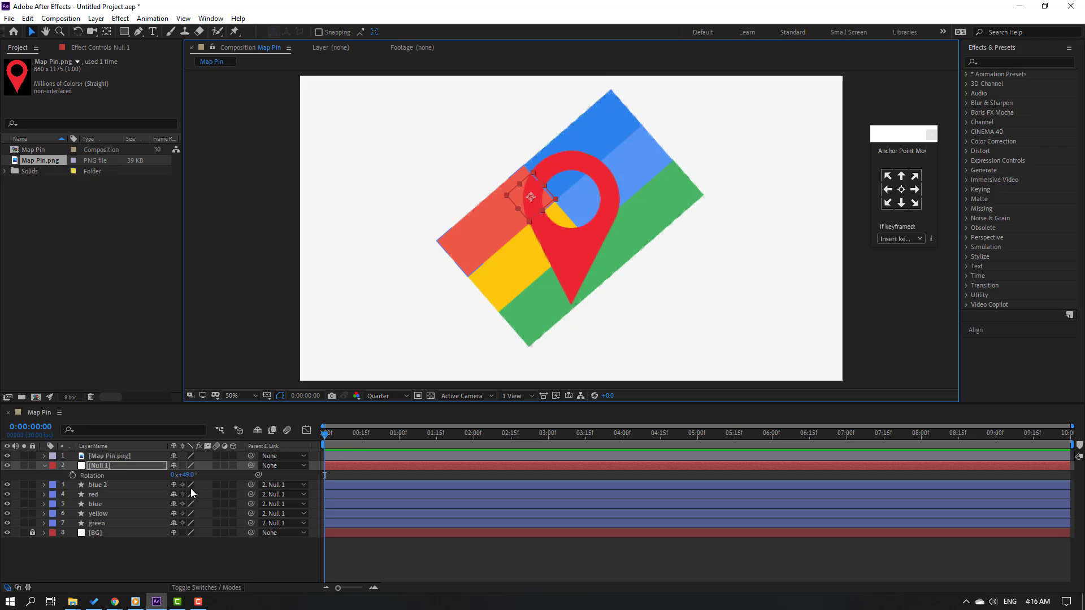
pyautogui.moveTo(191, 479); pyautogui.dragTo(179, 478)
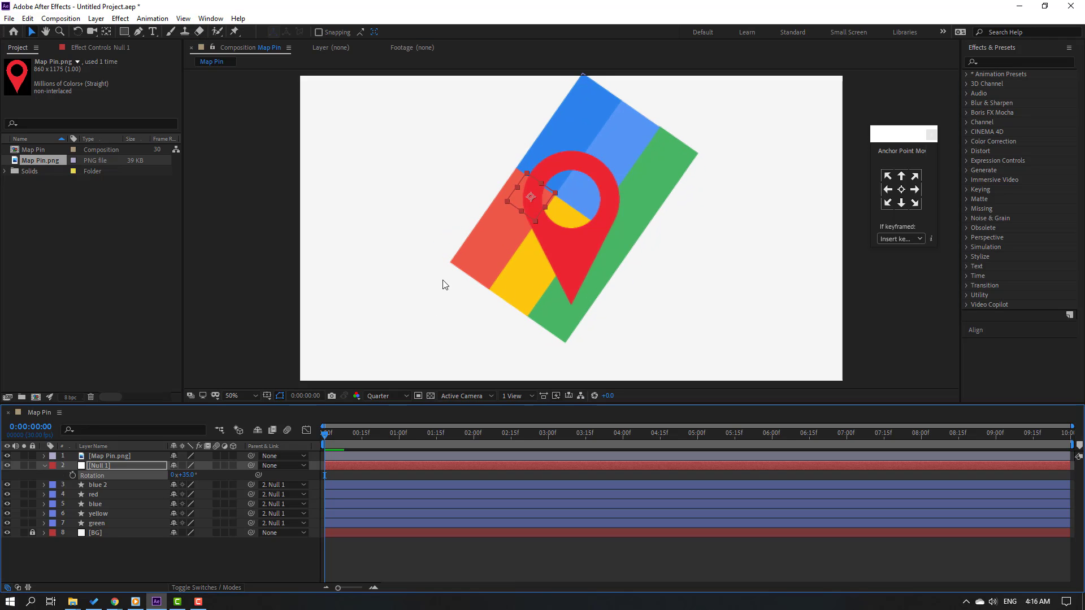
pyautogui.moveTo(535, 193); pyautogui.dragTo(523, 201)
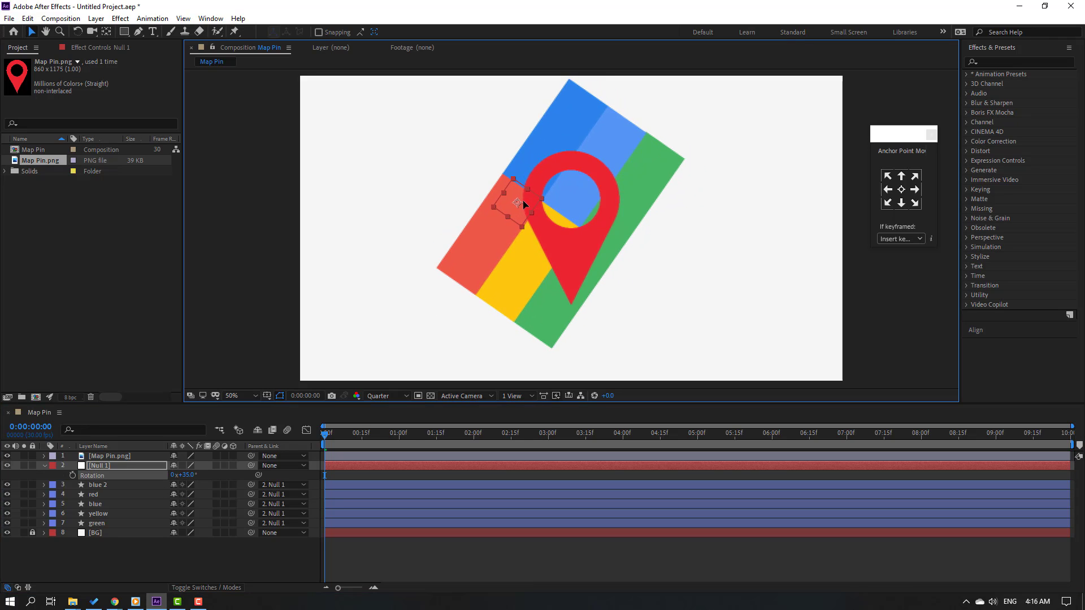
# Delete the Null 1 layer, leaving the bars tilted and enlarged
pyautogui.click(186, 564)
pyautogui.click(93, 465)
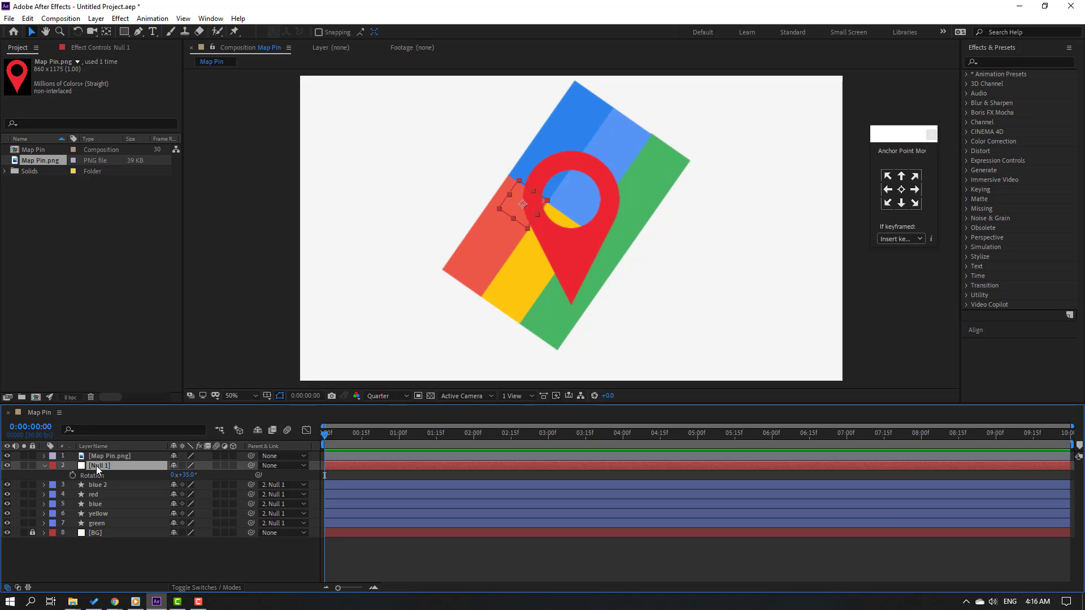
pyautogui.press('Delete')
# Set the preview resolution to Full and shift the blue and yellow bars down-right
pyautogui.click(622, 137)
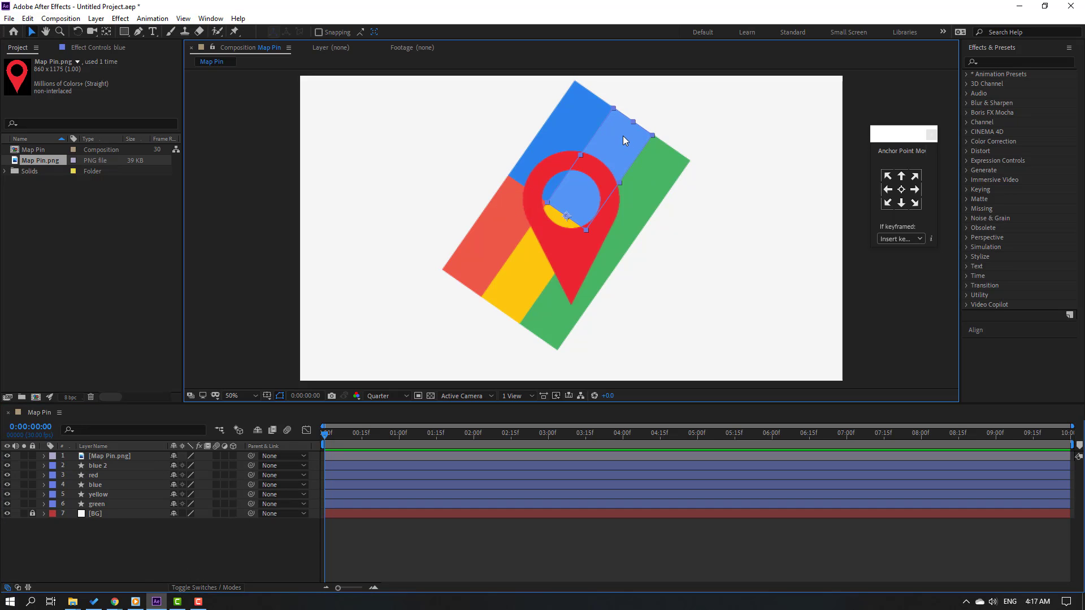
pyautogui.keyDown('ctrl'); pyautogui.click(101, 496); pyautogui.keyUp('ctrl')
pyautogui.moveTo(547, 203); pyautogui.dragTo(562, 237)
pyautogui.scroll(2, 591, 229)
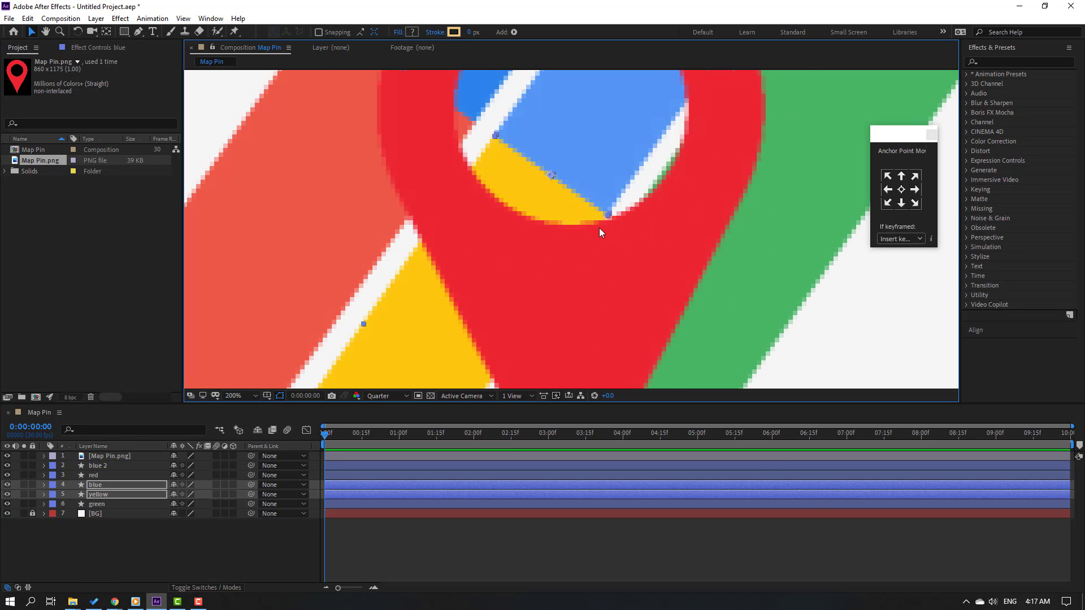
pyautogui.click(381, 395)
pyautogui.click(378, 434)
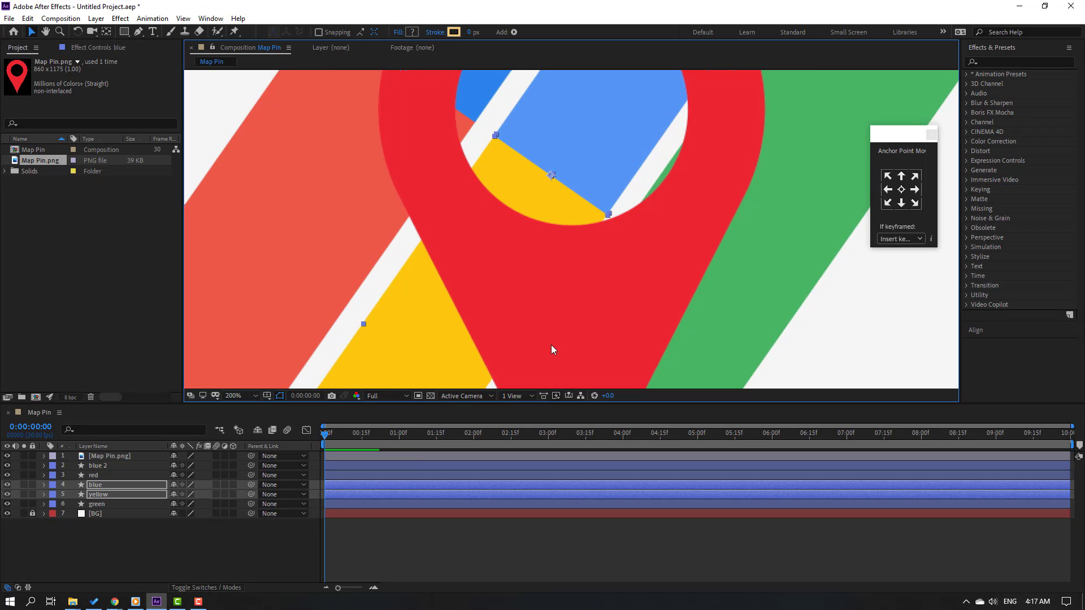
pyautogui.moveTo(541, 143); pyautogui.dragTo(566, 160)
# Nudge the green bar slightly right and down to close its seam
pyautogui.press(',')
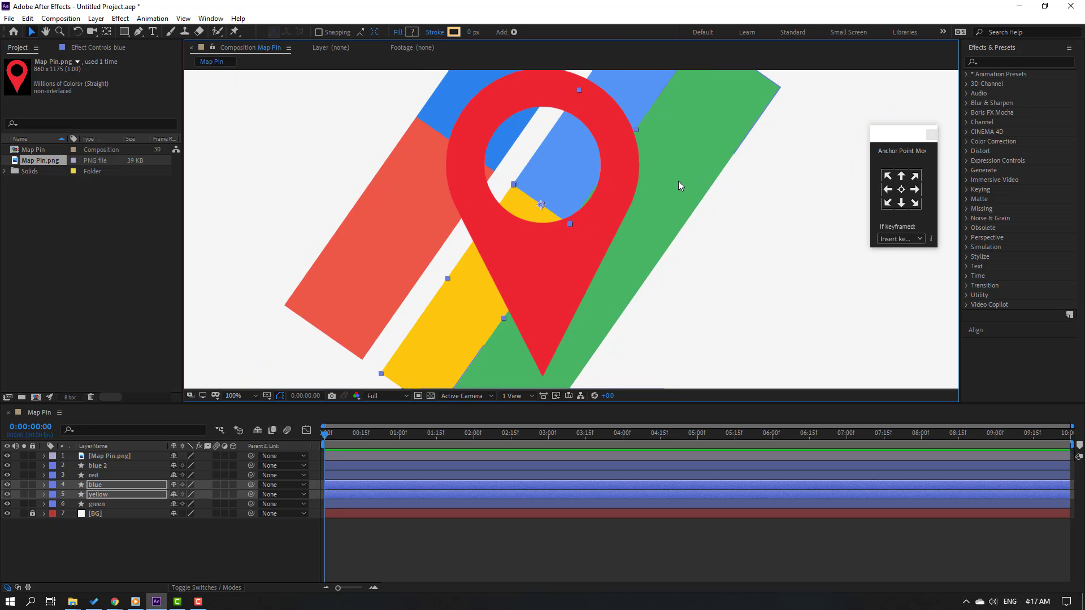
pyautogui.click(677, 183)
pyautogui.press('.')
pyautogui.moveTo(721, 211); pyautogui.dragTo(726, 213)
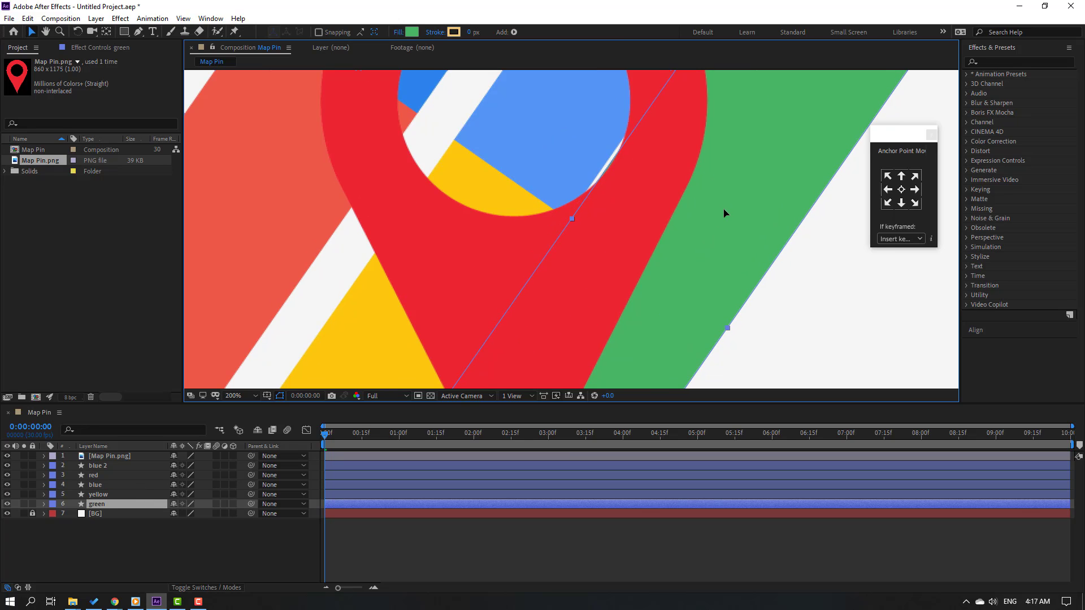
pyautogui.click(105, 494)
pyautogui.keyDown('ctrl'); pyautogui.click(91, 487); pyautogui.keyUp('ctrl')
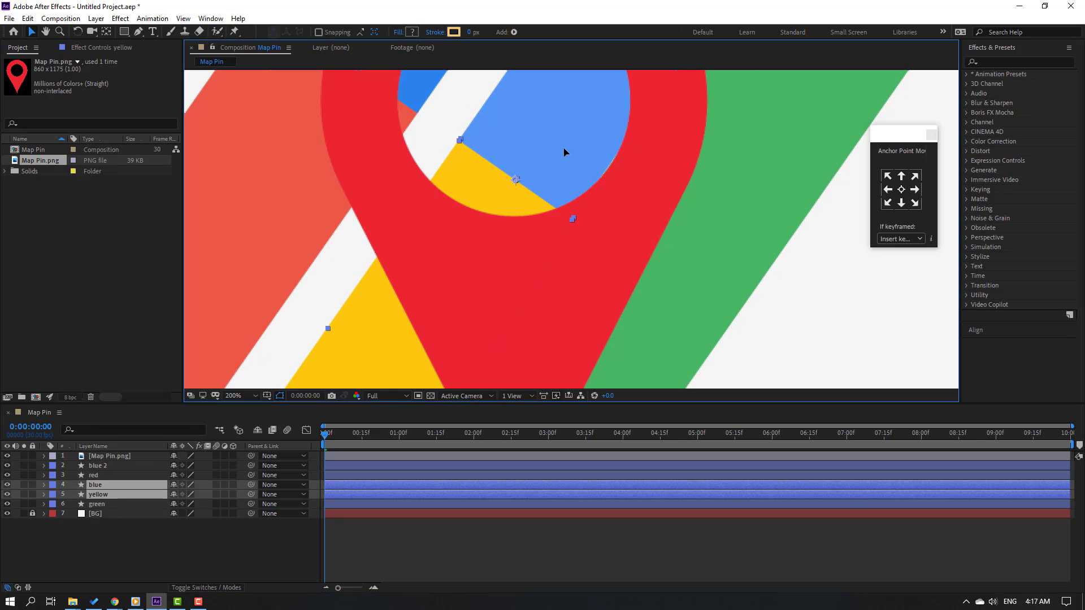
pyautogui.press(',')
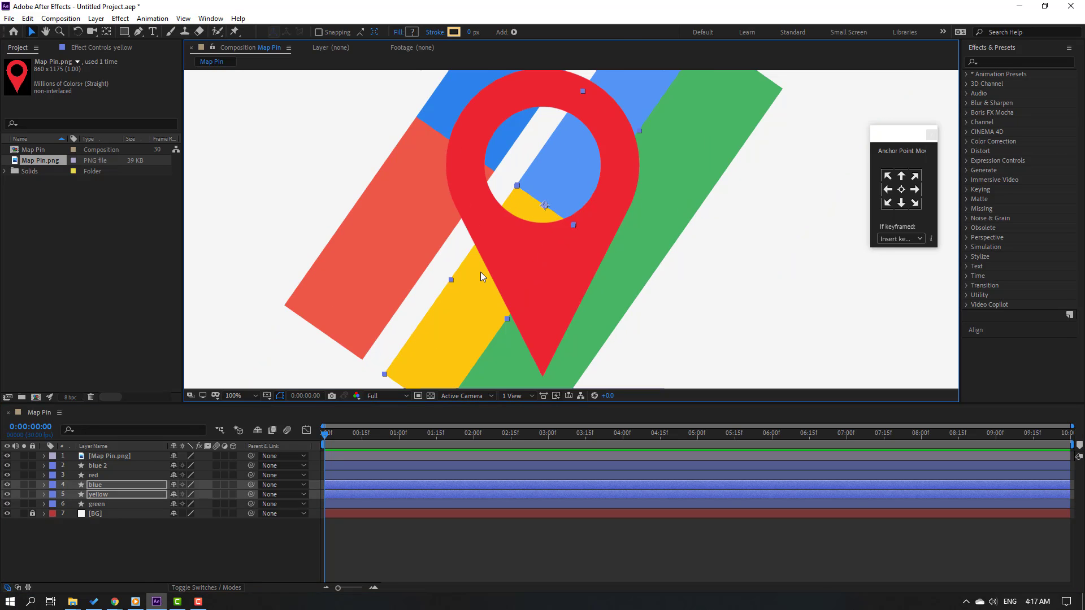
# Zoom in to check the seams around the red and blue 2 bars, then select all five bar layers
pyautogui.click(99, 475)
pyautogui.keyDown('ctrl'); pyautogui.click(99, 465); pyautogui.keyUp('ctrl')
pyautogui.scroll(5, 433, 161)
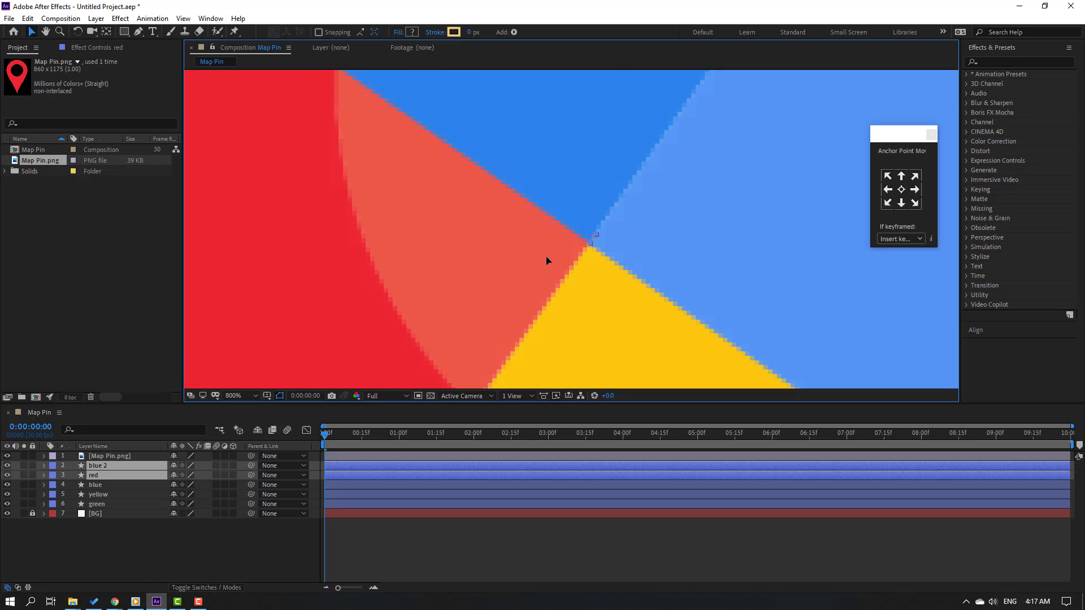
pyautogui.scroll(-2, 549, 258)
pyautogui.scroll(-2, 546, 303)
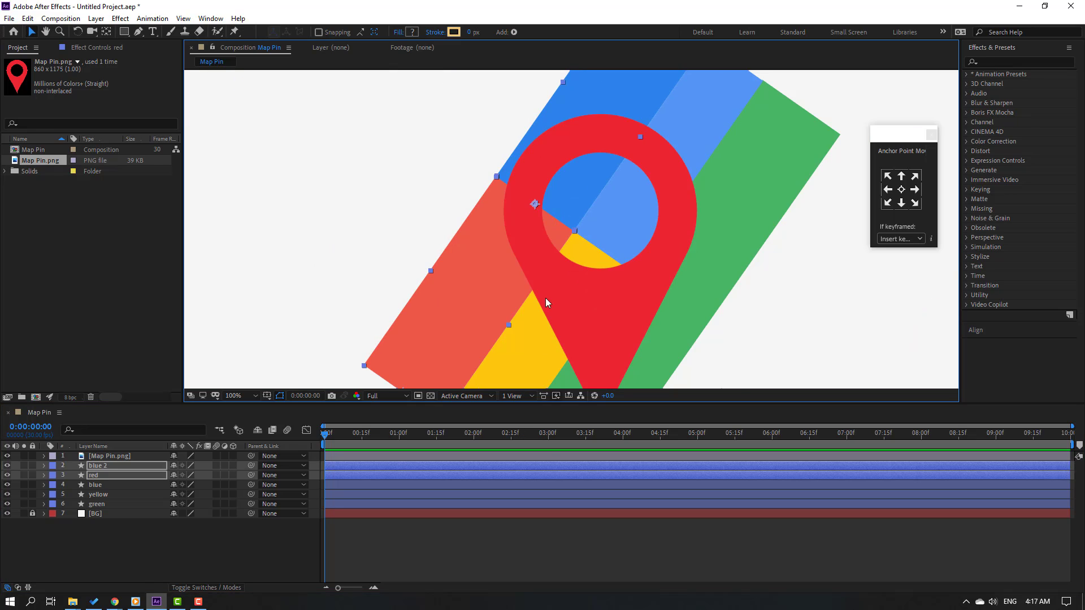
pyautogui.click(429, 557)
pyautogui.scroll(3, 595, 195)
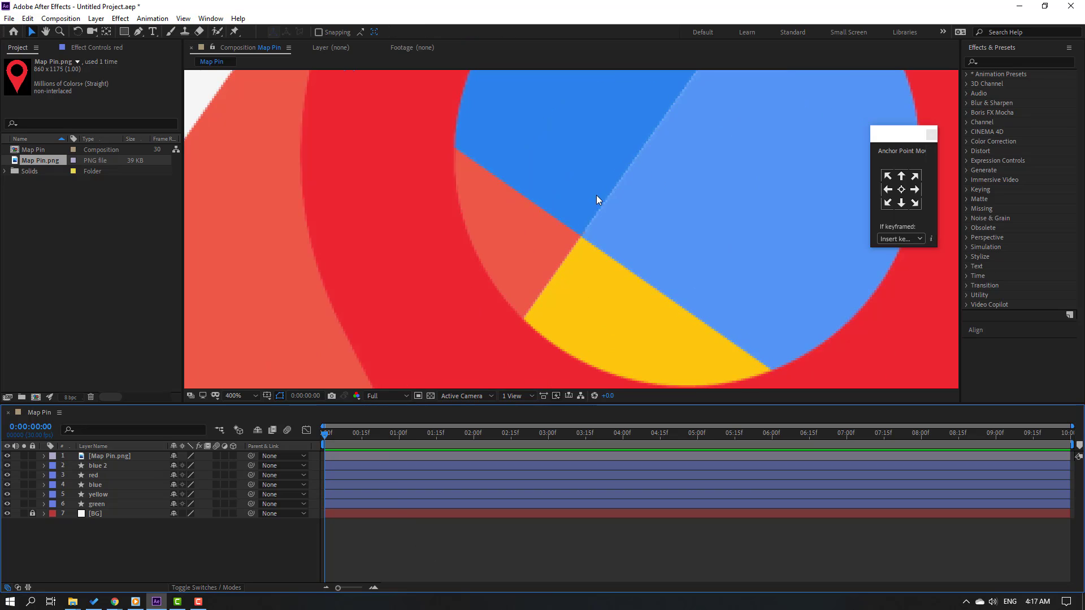
pyautogui.click(95, 467)
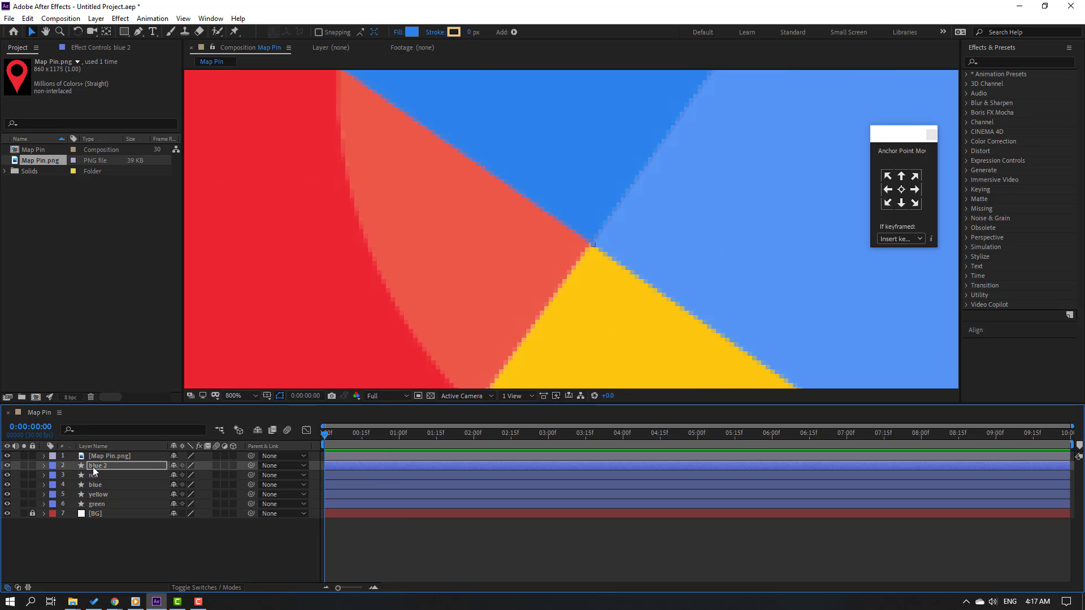
pyautogui.click(443, 552)
pyautogui.scroll(-3, 389, 287)
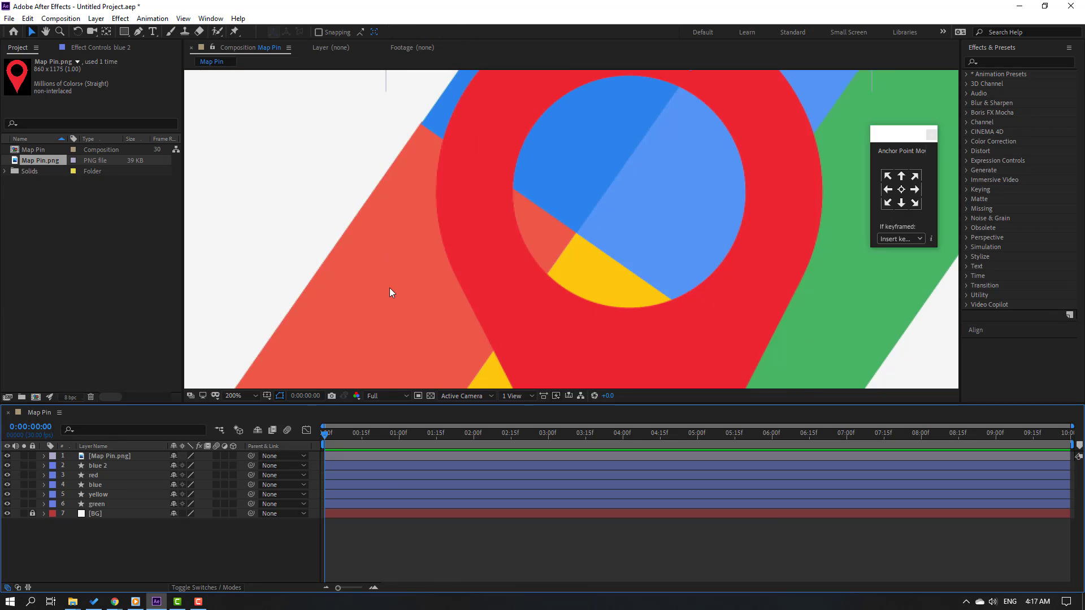
pyautogui.scroll(-1, 389, 290)
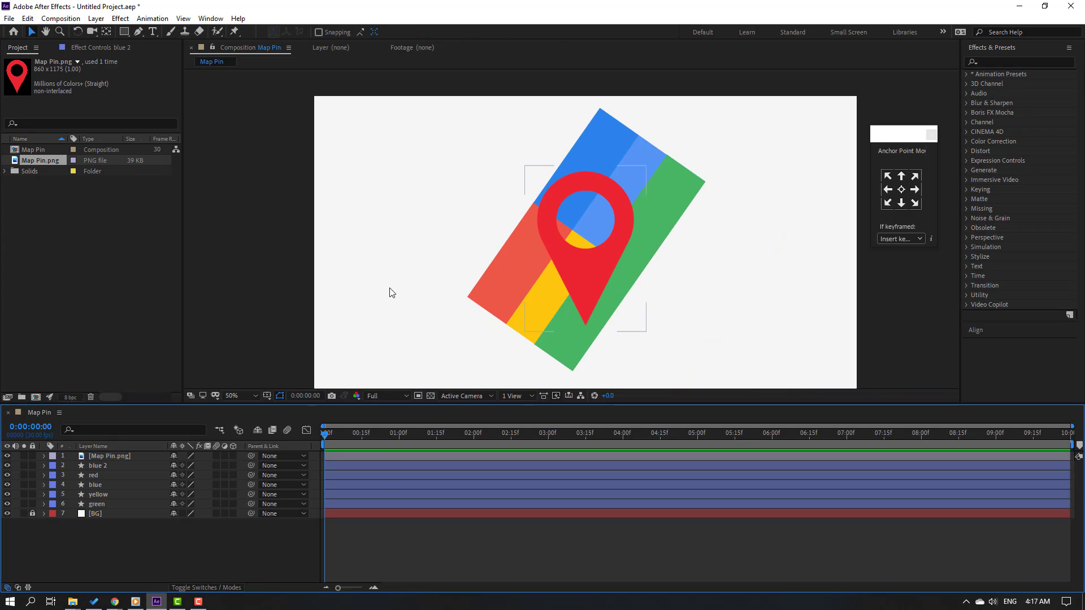
pyautogui.click(95, 504)
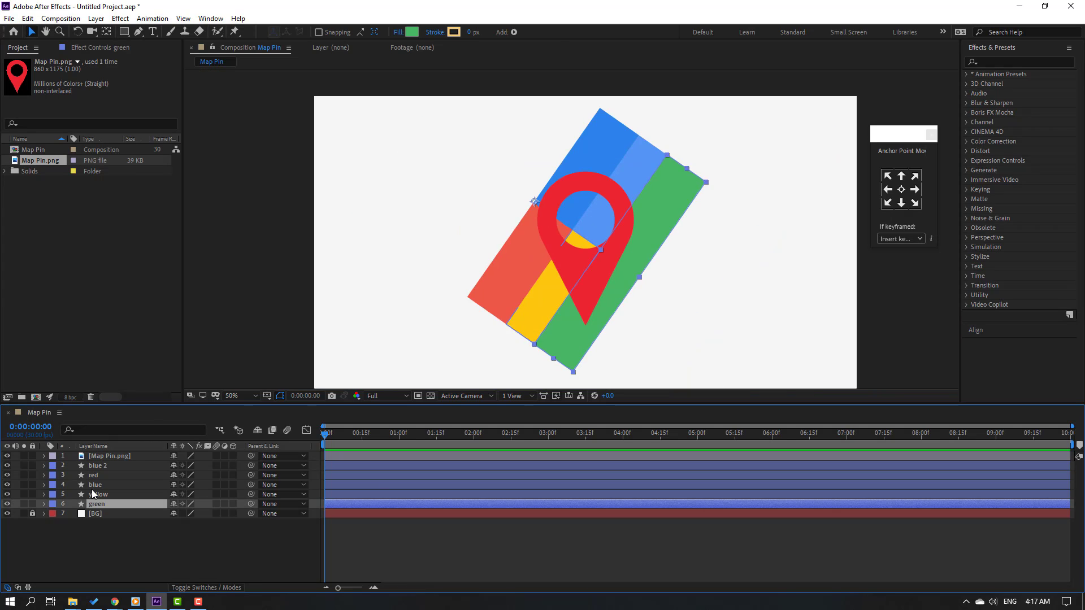
pyautogui.keyDown('shift'); pyautogui.click(94, 466); pyautogui.keyUp('shift')
# Pre-compose the five bar layers into a precomp named 'Colors'
pyautogui.rightClick(96, 481)
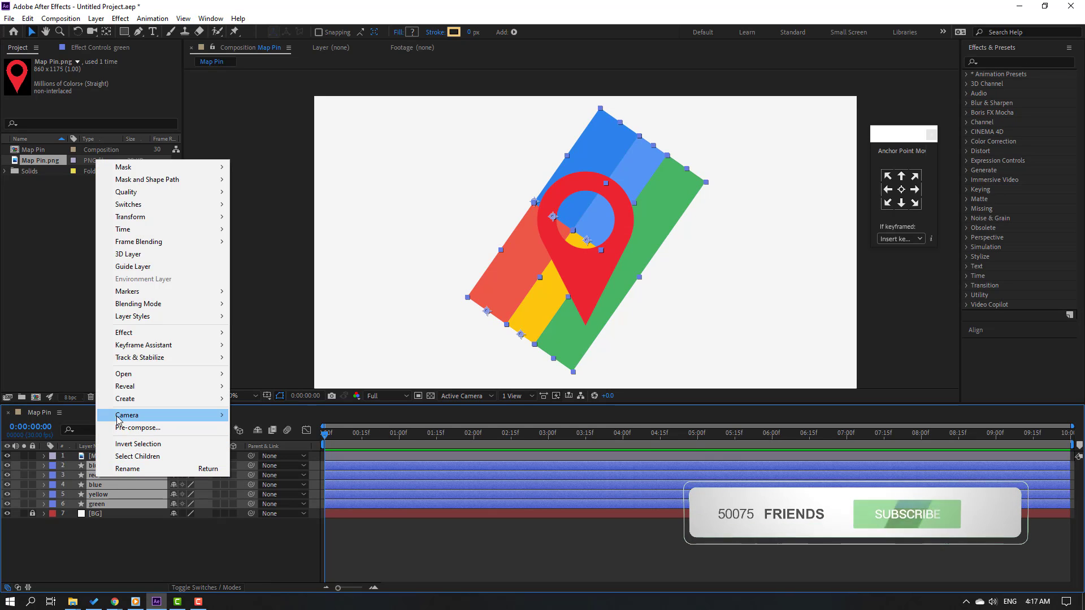
pyautogui.click(138, 428)
pyautogui.write('Colors')
pyautogui.click(563, 375)
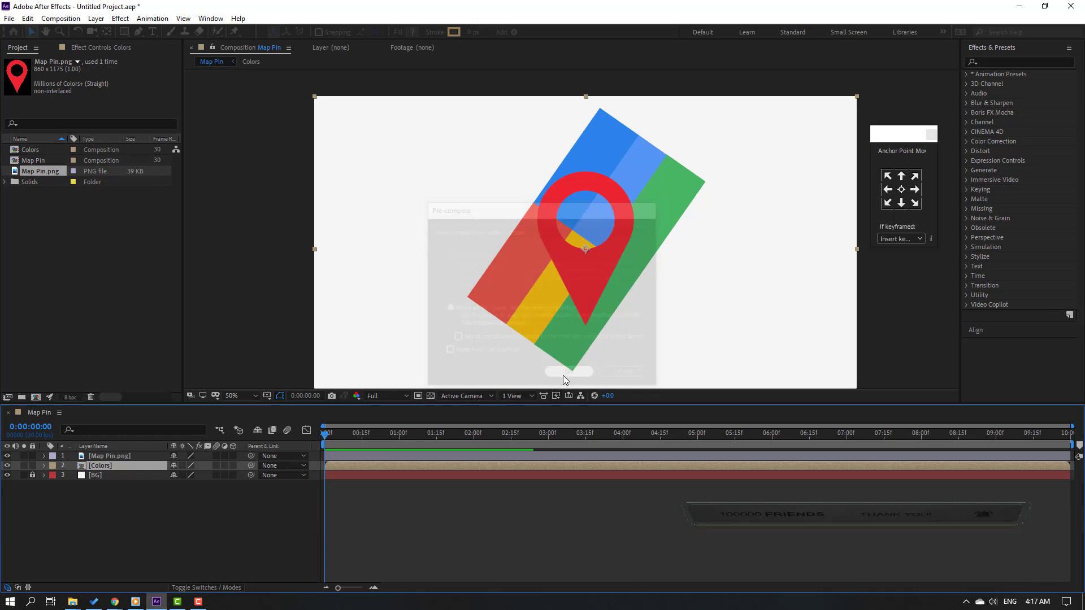
# Set the Colors layer's track matte to Alpha Matte 'Map Pin.png' and open the Colors precomp
pyautogui.click(209, 589)
pyautogui.click(235, 466)
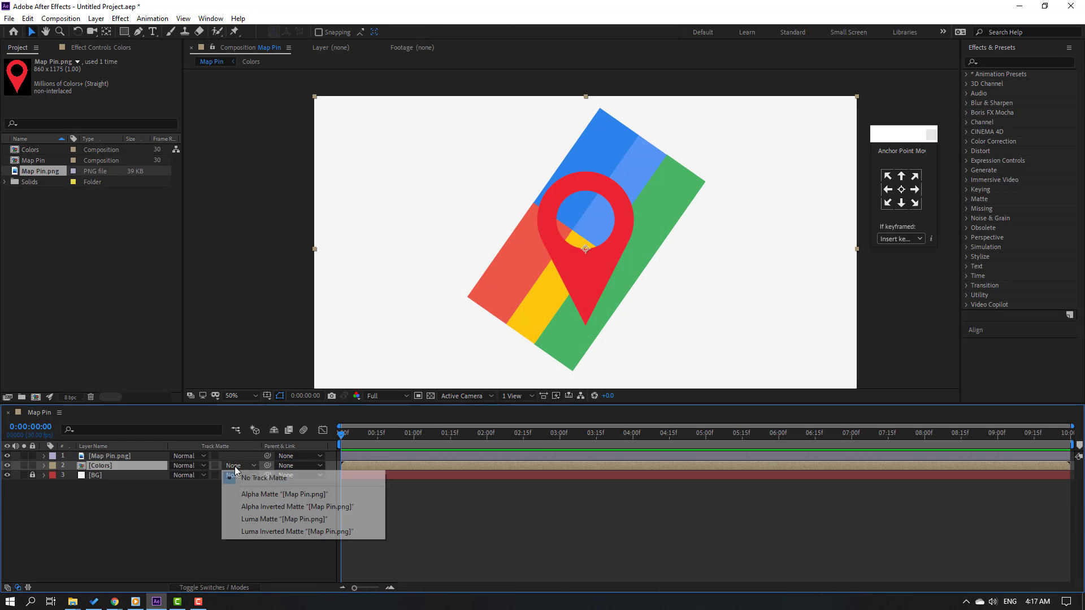
pyautogui.click(254, 497)
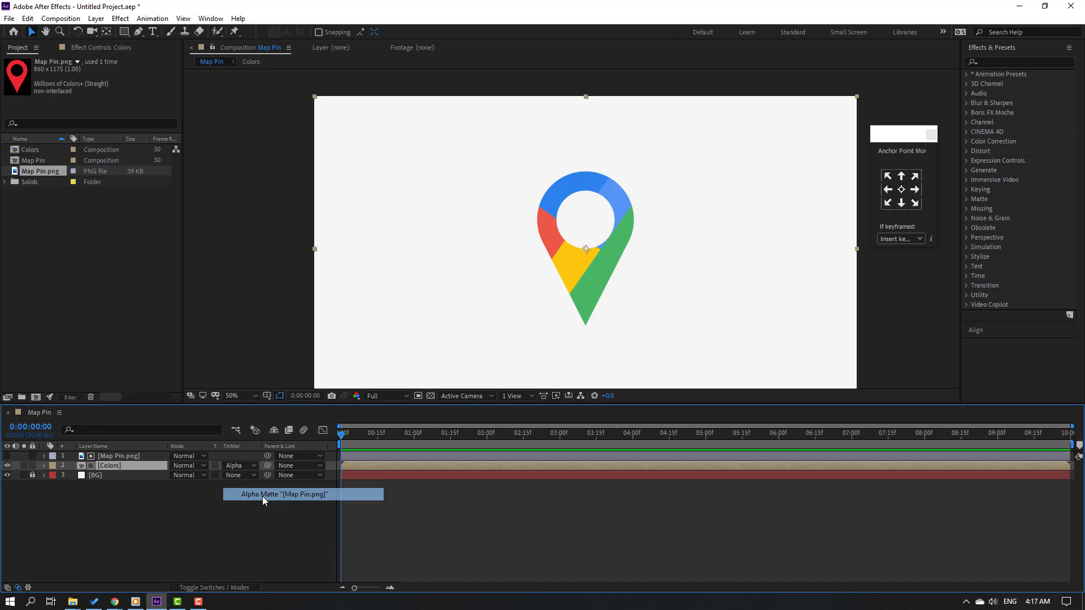
pyautogui.click(232, 521)
pyautogui.doubleClick(110, 465)
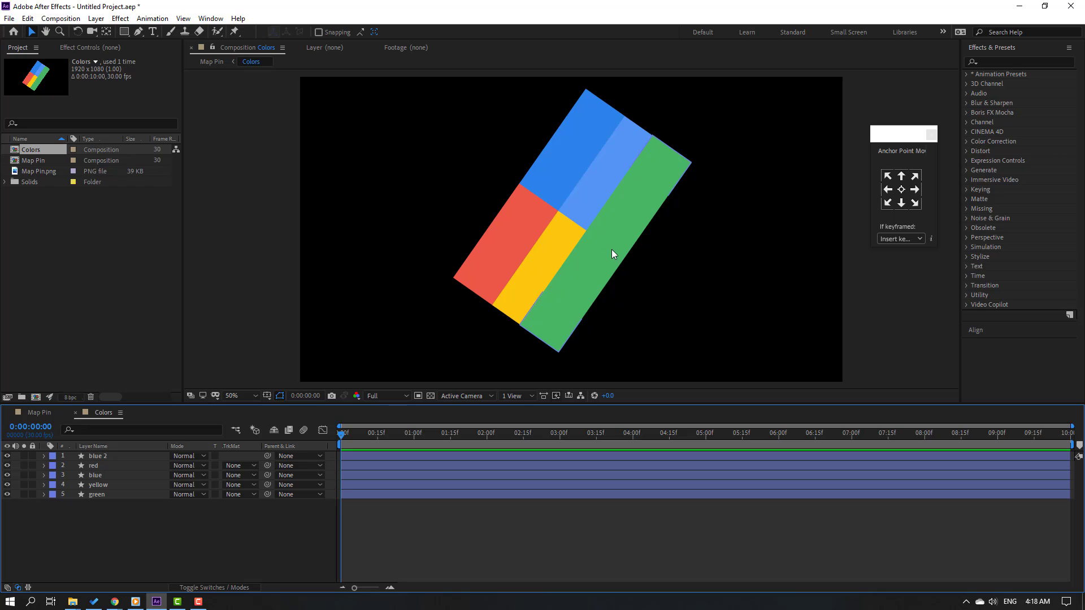
# Centre the green bar's anchor point and scale the bar up slightly
pyautogui.click(612, 249)
pyautogui.press('.')
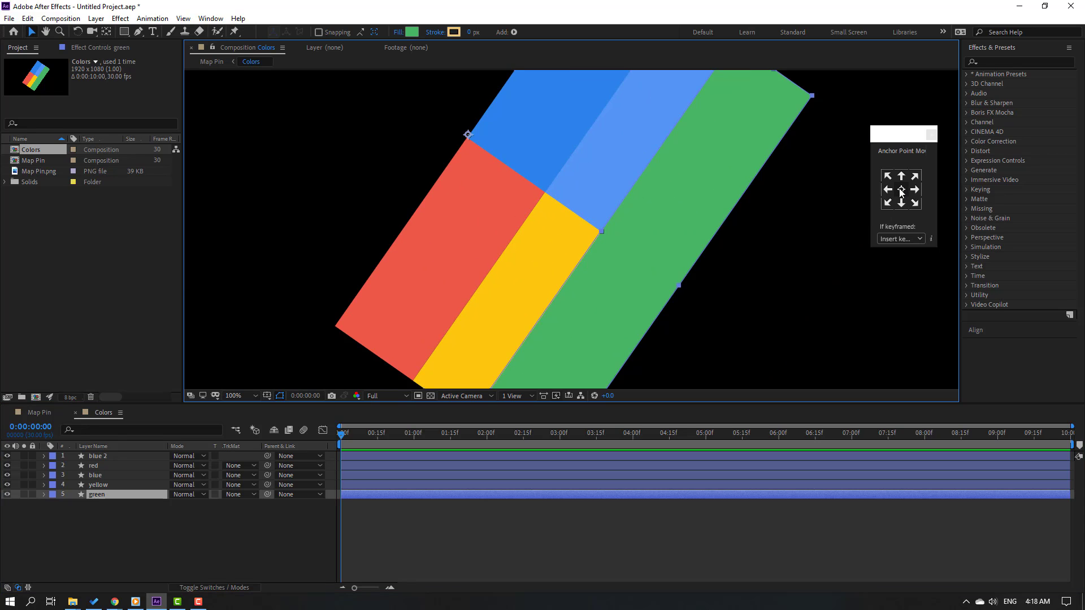
pyautogui.click(902, 190)
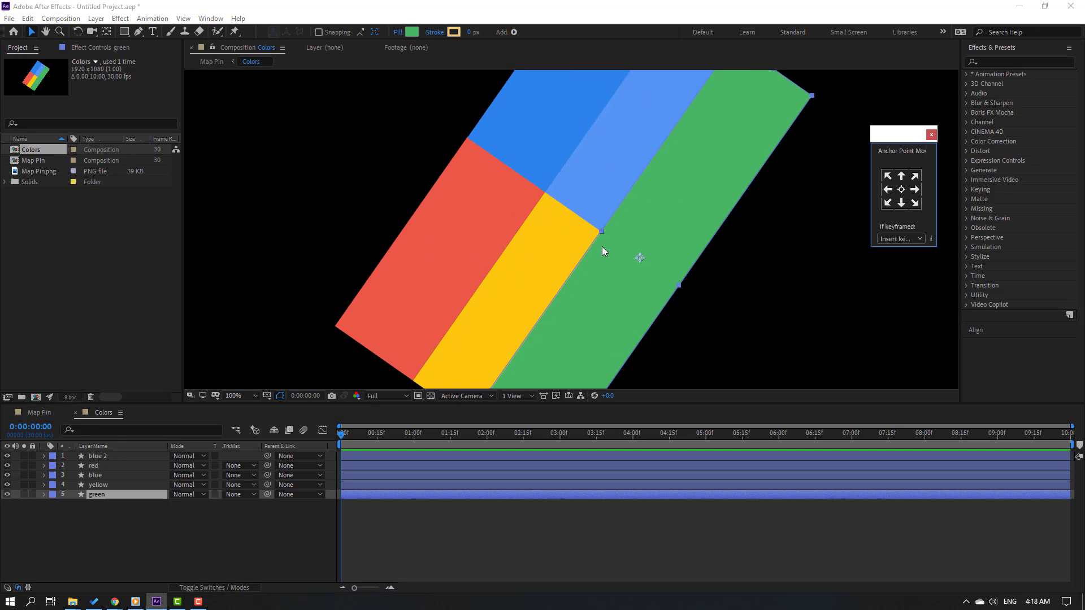
pyautogui.moveTo(602, 233); pyautogui.dragTo(595, 230)
pyautogui.click(83, 493)
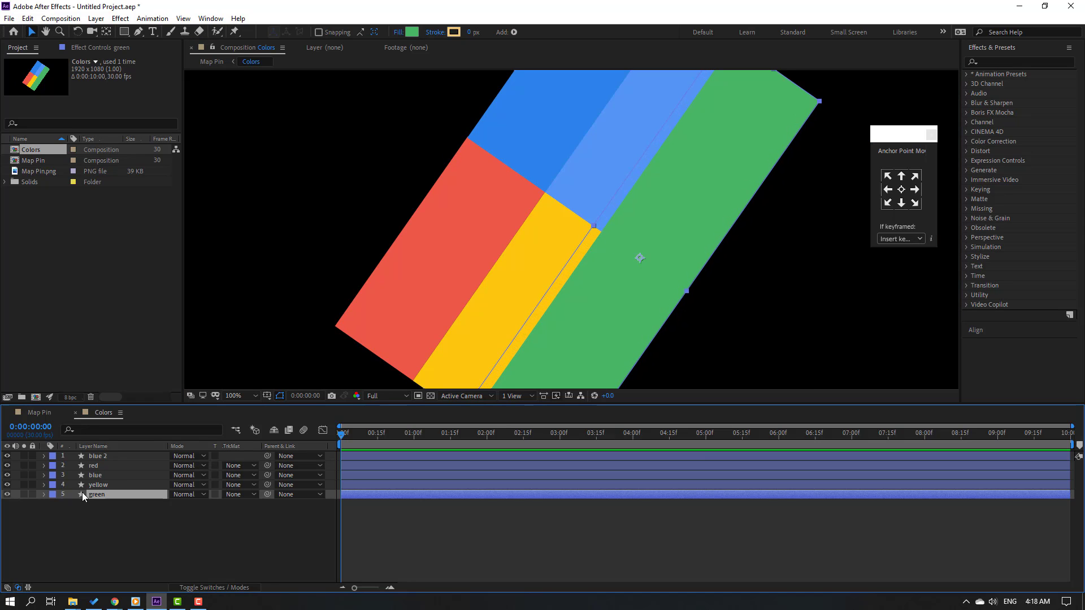
# Move the green layer to the top of the stack, check the Map Pin frame, and close the anchor helper
pyautogui.moveTo(95, 495); pyautogui.dragTo(107, 455)
pyautogui.click(35, 416)
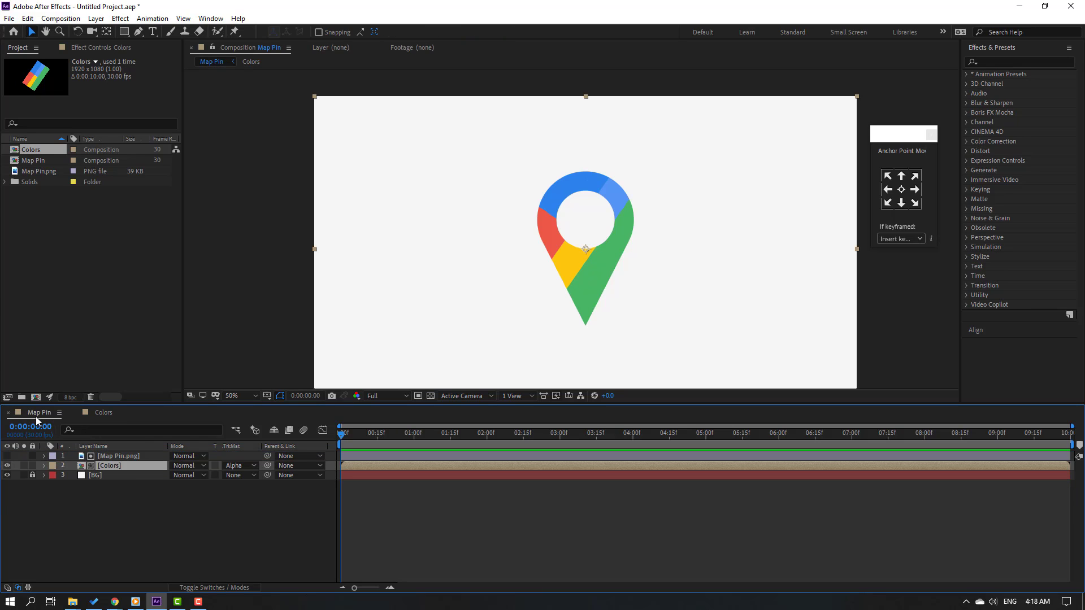
pyautogui.scroll(2, 576, 232)
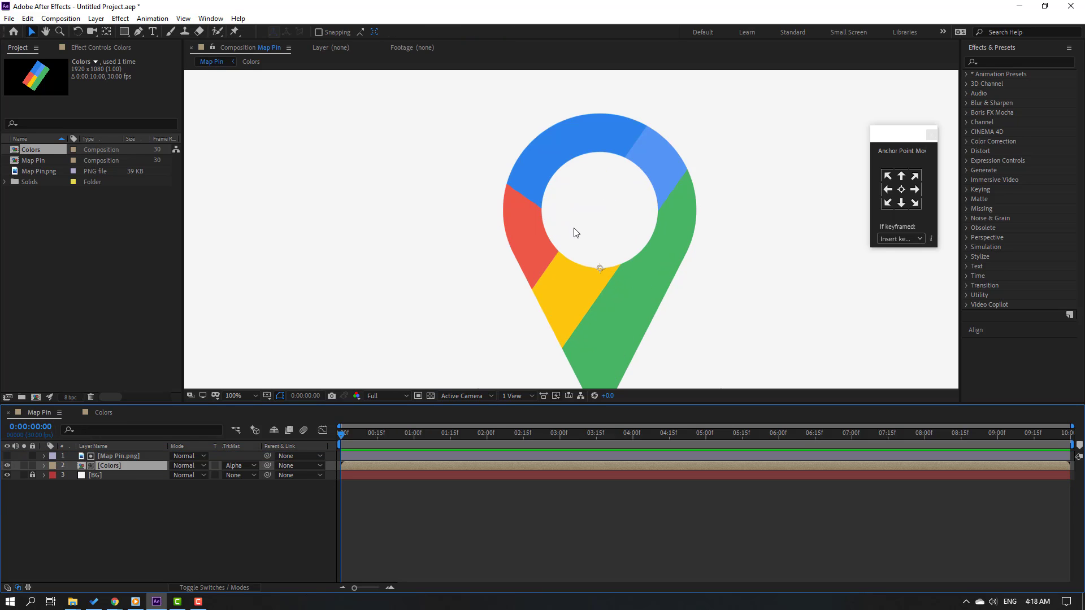
pyautogui.press(',')
pyautogui.click(103, 412)
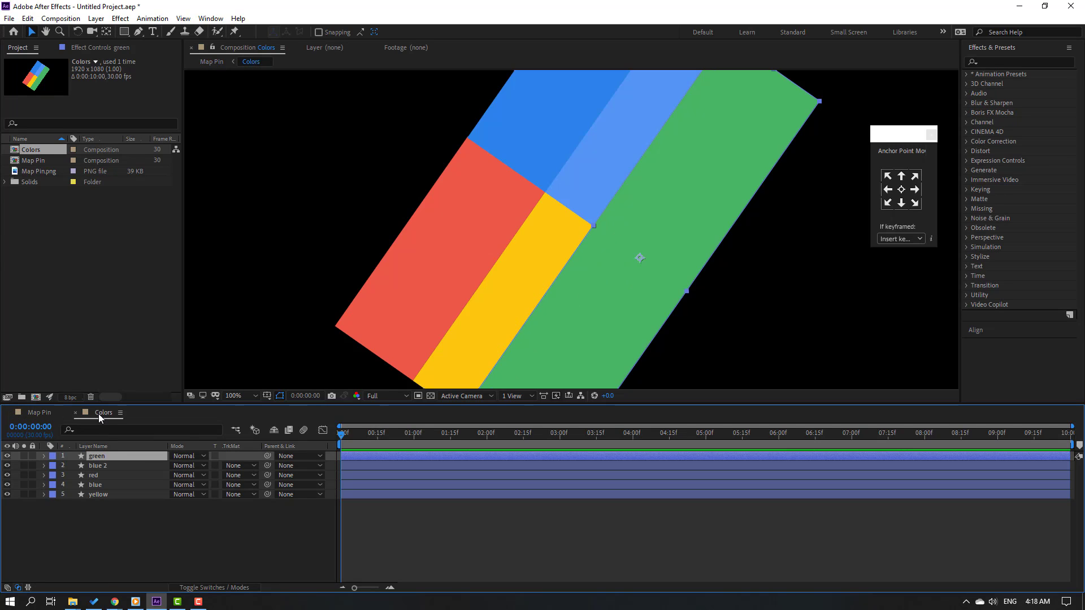
pyautogui.scroll(-3, 597, 290)
pyautogui.scroll(1, 620, 277)
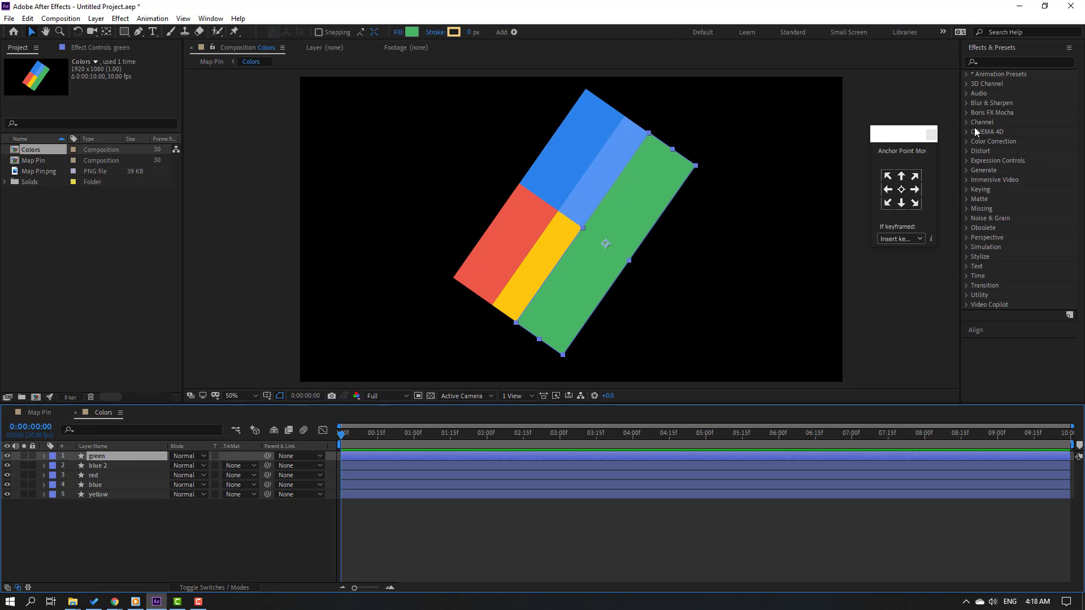
pyautogui.click(933, 138)
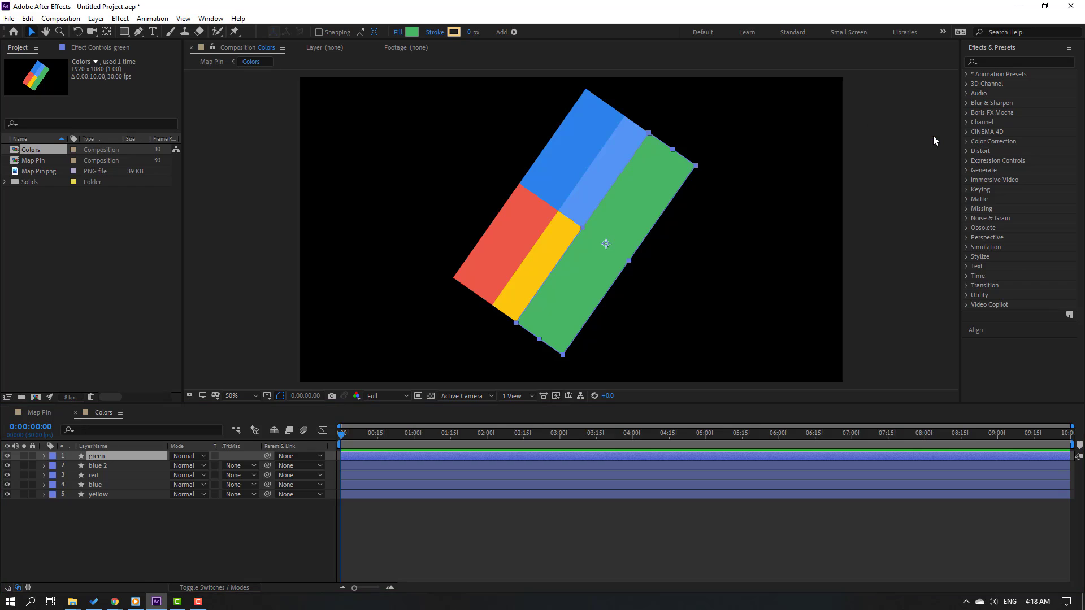
# Set Position keyframes for all five colour bars at the one-second mark
pyautogui.moveTo(94, 551); pyautogui.dragTo(97, 453)
pyautogui.moveTo(368, 440); pyautogui.dragTo(415, 441)
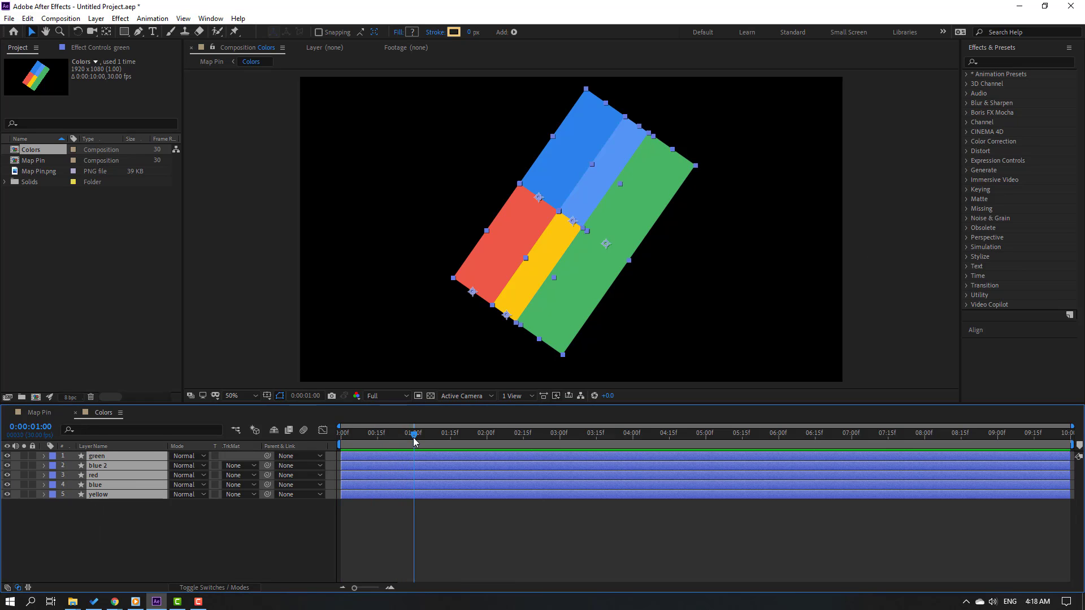
pyautogui.press('p')
pyautogui.click(72, 466)
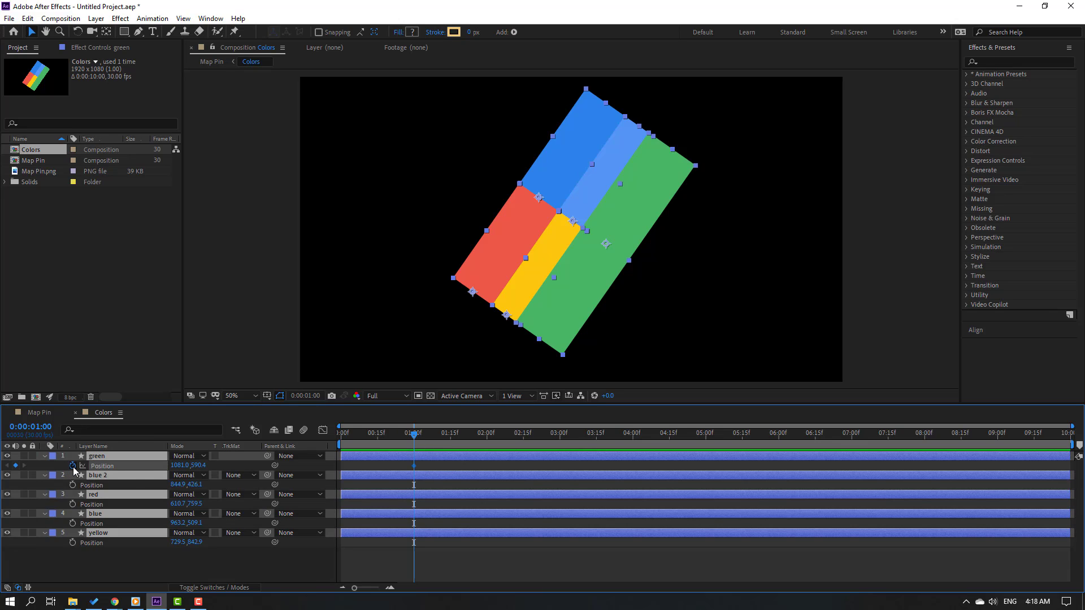
pyautogui.moveTo(416, 439); pyautogui.dragTo(340, 440)
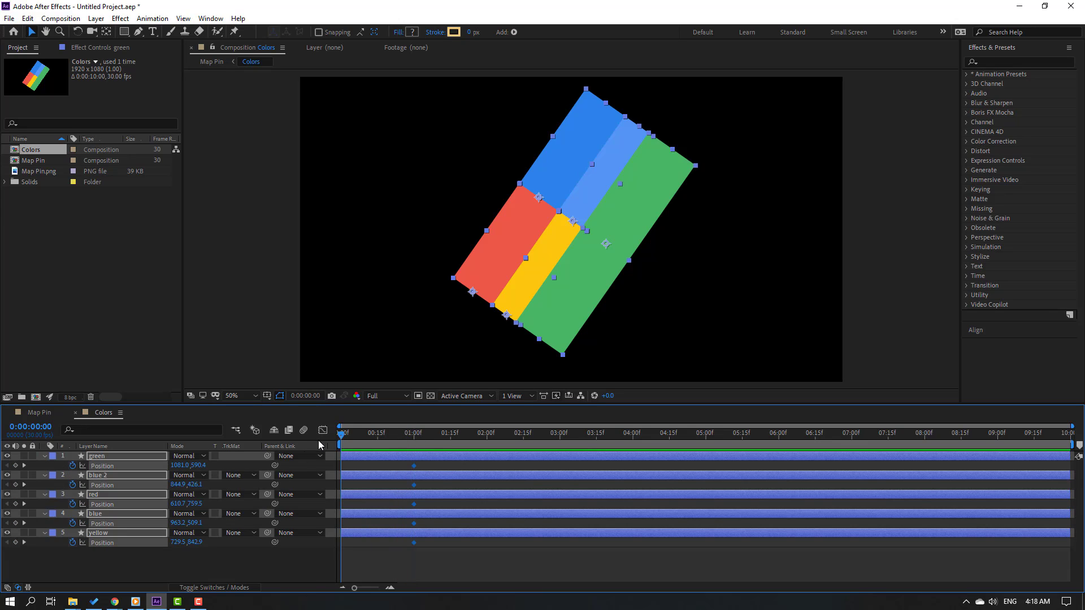
pyautogui.click(170, 564)
# At 0:00, offset the green bar down-left and the light-blue bar to the right
pyautogui.click(589, 309)
pyautogui.scroll(-2, 640, 290)
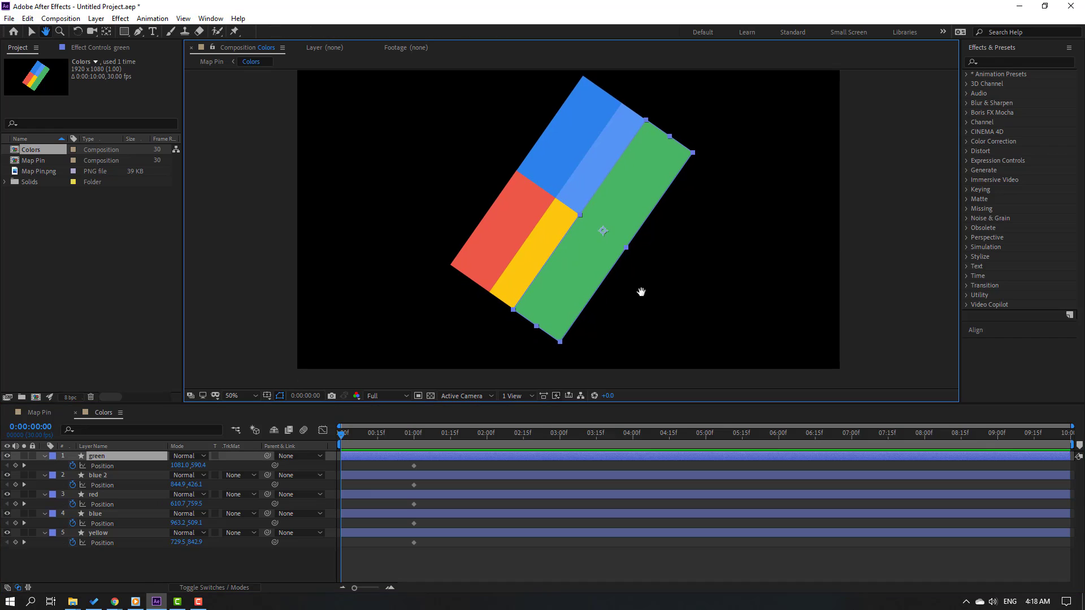
pyautogui.moveTo(639, 150); pyautogui.dragTo(567, 275)
pyautogui.scroll(2, 626, 227)
pyautogui.hscroll(1, 625, 227)
pyautogui.click(569, 189)
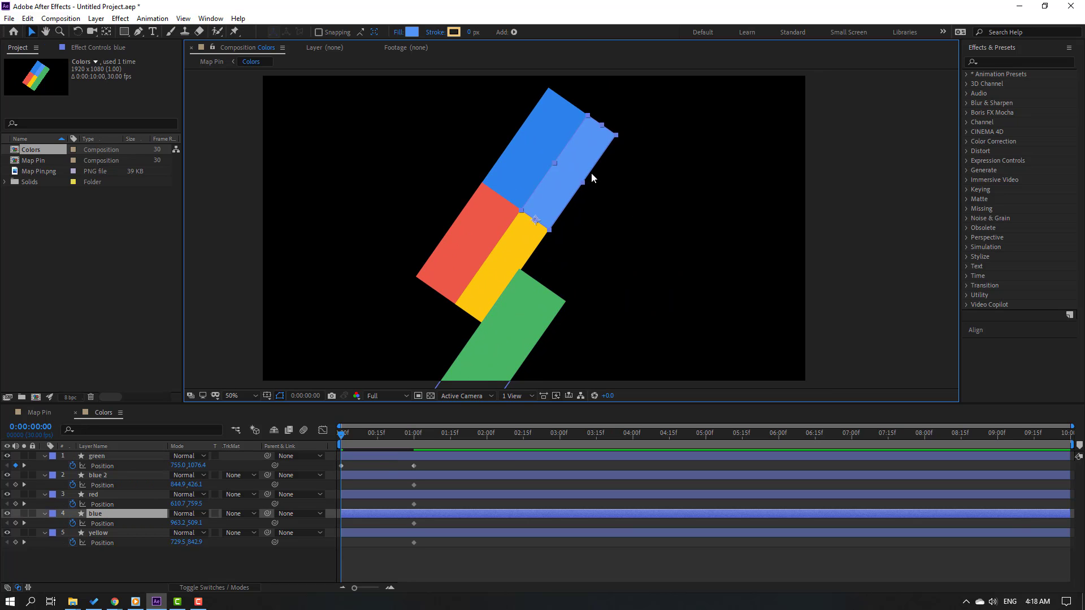
pyautogui.moveTo(564, 194); pyautogui.dragTo(674, 235)
# Offset the yellow bar down-left, the red bar up-left, and blue 2 up-right
pyautogui.click(533, 245)
pyautogui.moveTo(530, 236); pyautogui.dragTo(474, 315)
pyautogui.click(476, 251)
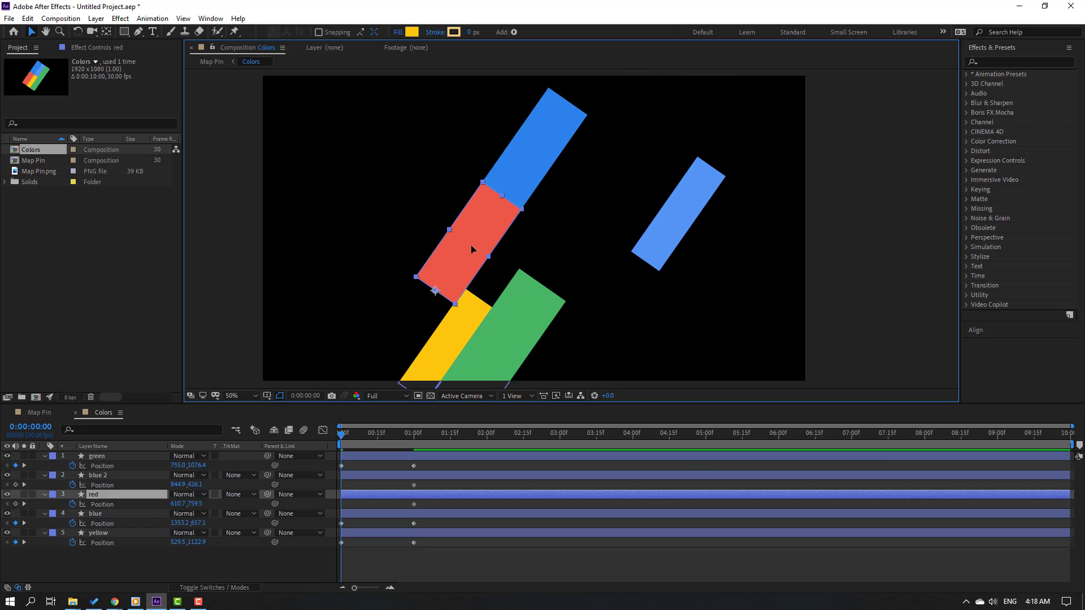
pyautogui.moveTo(479, 260); pyautogui.dragTo(406, 216)
pyautogui.click(528, 169)
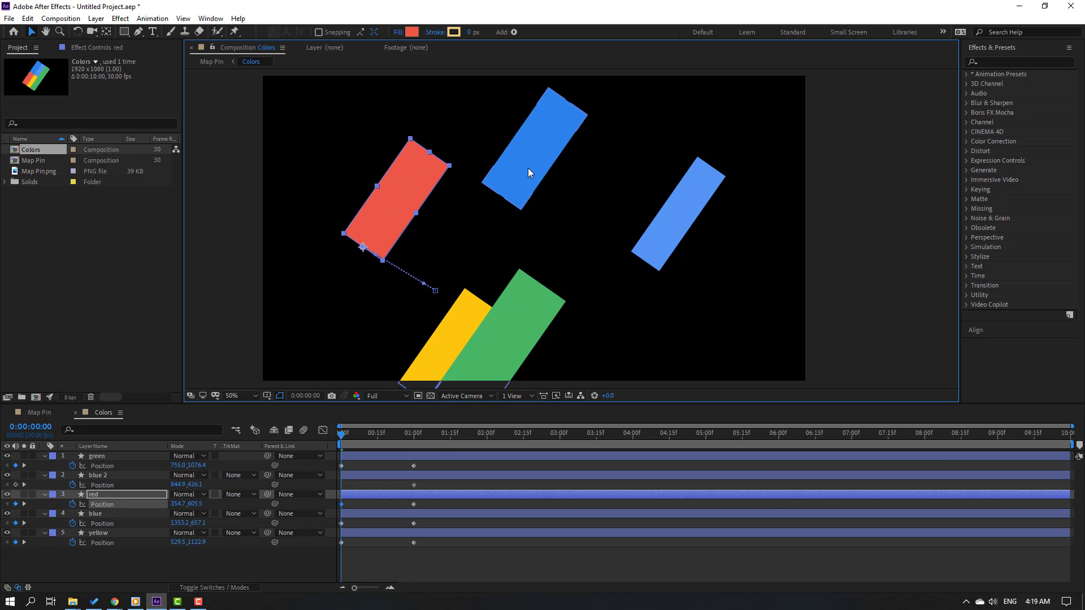
pyautogui.moveTo(514, 183); pyautogui.dragTo(578, 96)
# Apply Easy Ease to all the bars' Position keyframes
pyautogui.moveTo(346, 434); pyautogui.dragTo(424, 433)
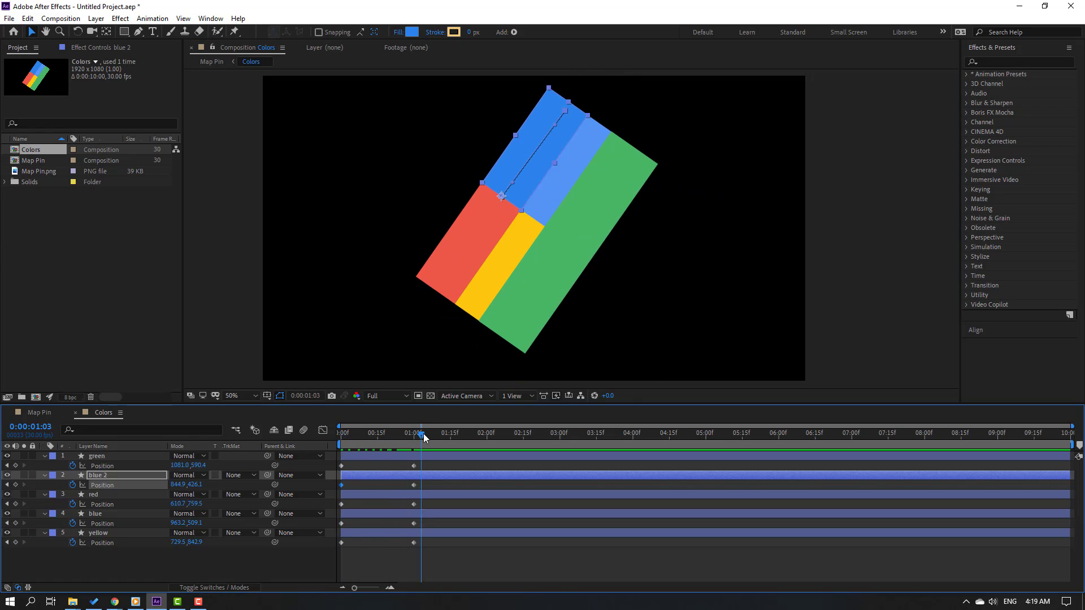
pyautogui.moveTo(440, 469); pyautogui.dragTo(334, 549)
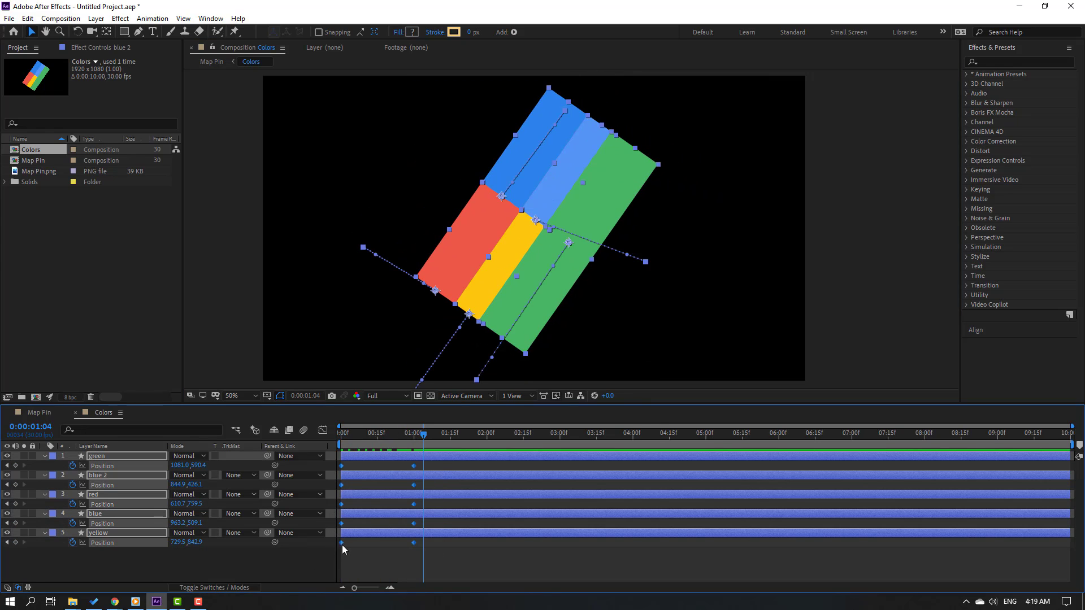
pyautogui.rightClick(342, 543)
pyautogui.moveTo(390, 535)
pyautogui.click(531, 458)
# Steepen the bars' speed curves in the Graph Editor for a fast start, then preview
pyautogui.click(324, 431)
pyautogui.moveTo(346, 552); pyautogui.dragTo(384, 558)
pyautogui.press('space')
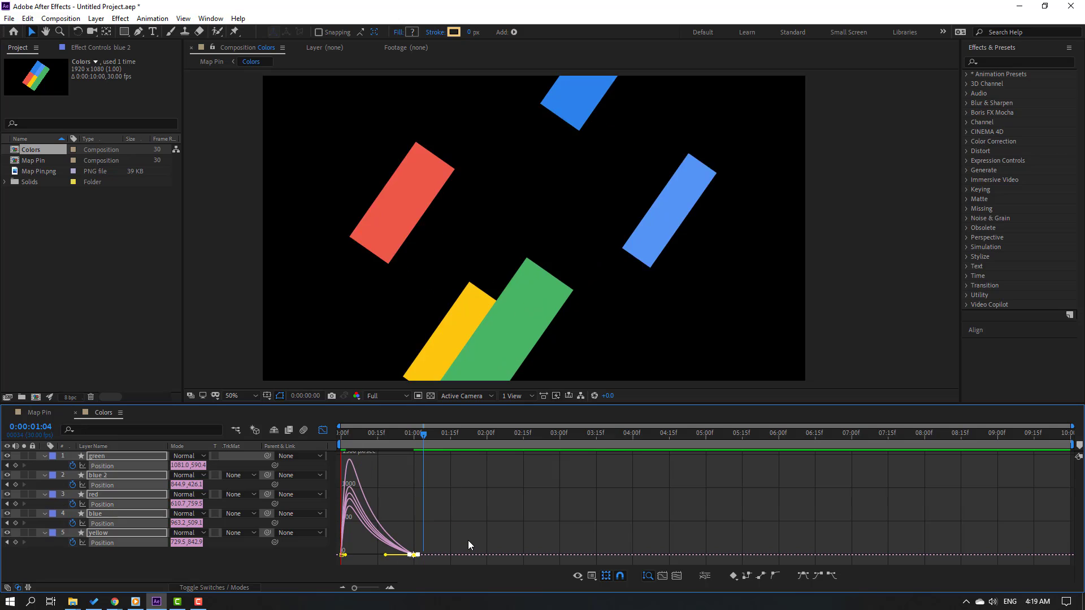
pyautogui.moveTo(382, 438)
pyautogui.mouseDown()
pyautogui.moveTo(368, 436)
pyautogui.moveTo(391, 436)
pyautogui.mouseUp()
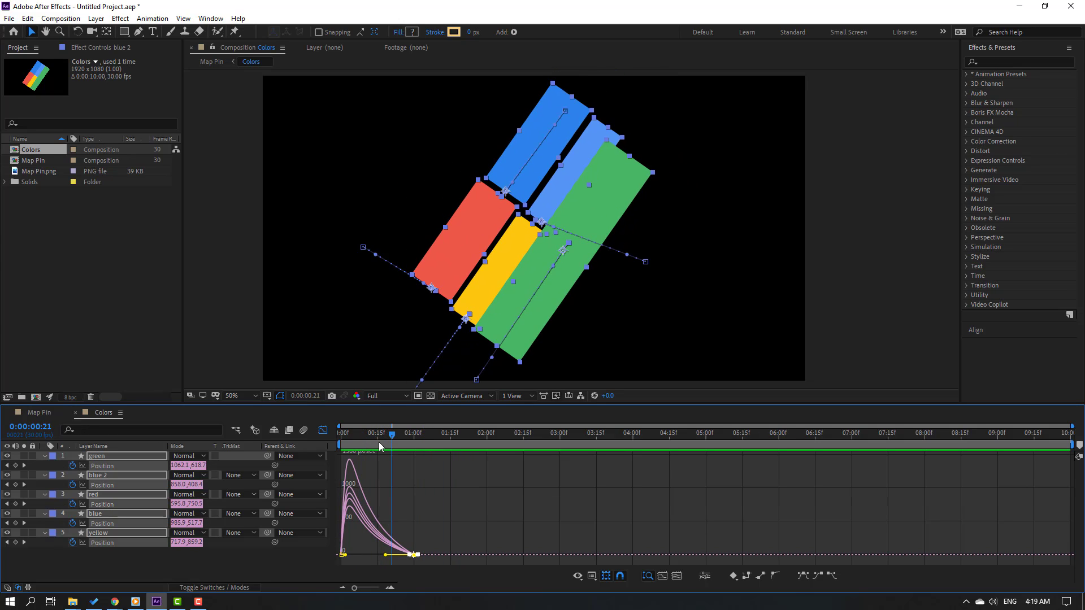
# Preview the pin animation in Map Pin up to 0:00:01:04 and show the layer switches
pyautogui.click(44, 414)
pyautogui.press('space')
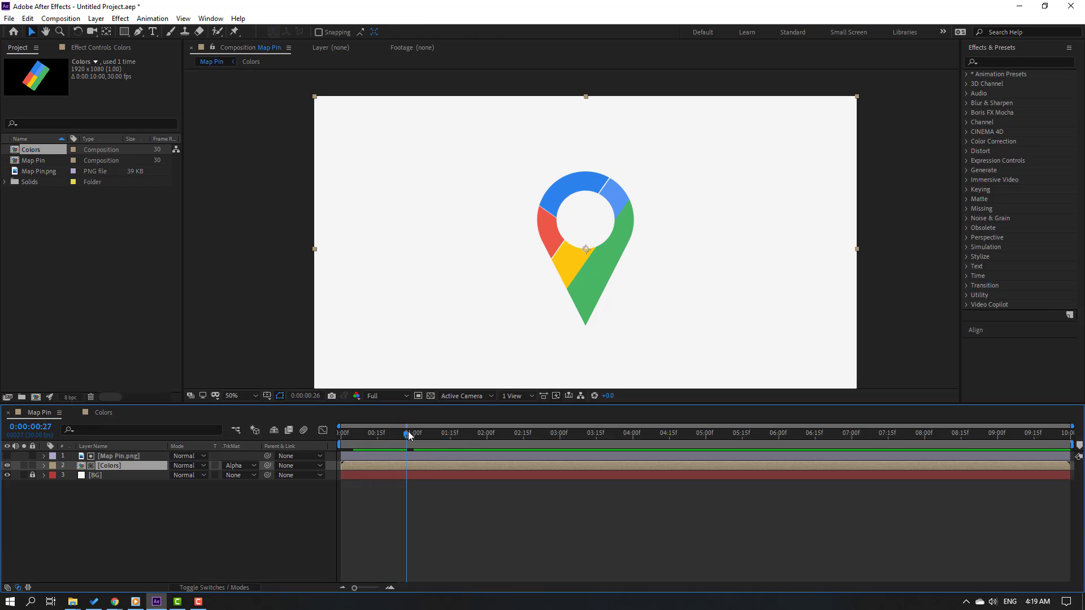
pyautogui.moveTo(426, 446)
pyautogui.mouseDown()
pyautogui.moveTo(412, 447)
pyautogui.moveTo(444, 447)
pyautogui.moveTo(423, 447)
pyautogui.mouseUp()
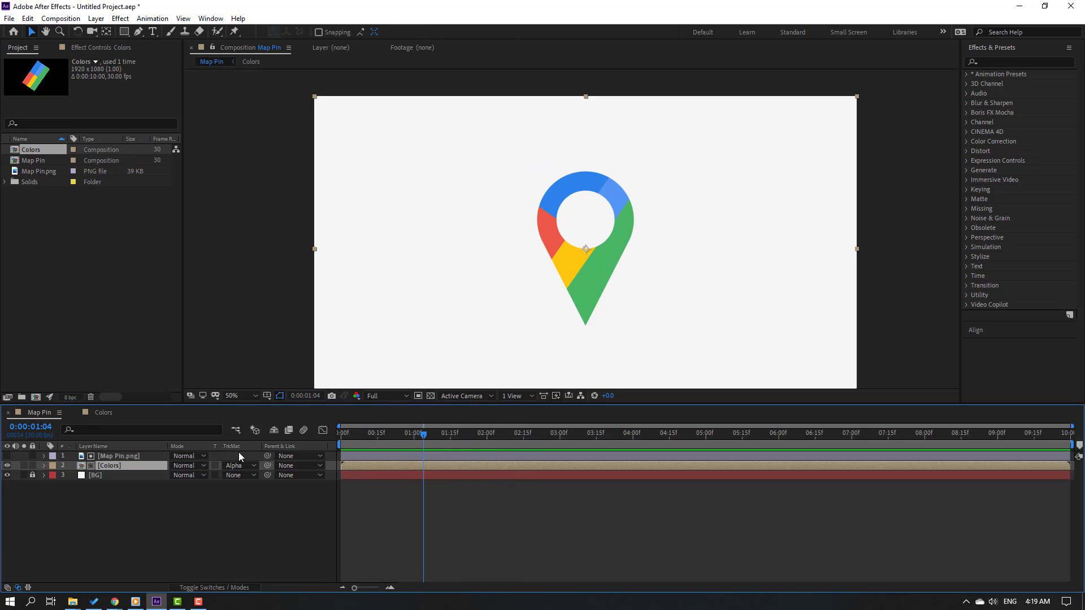
pyautogui.click(235, 588)
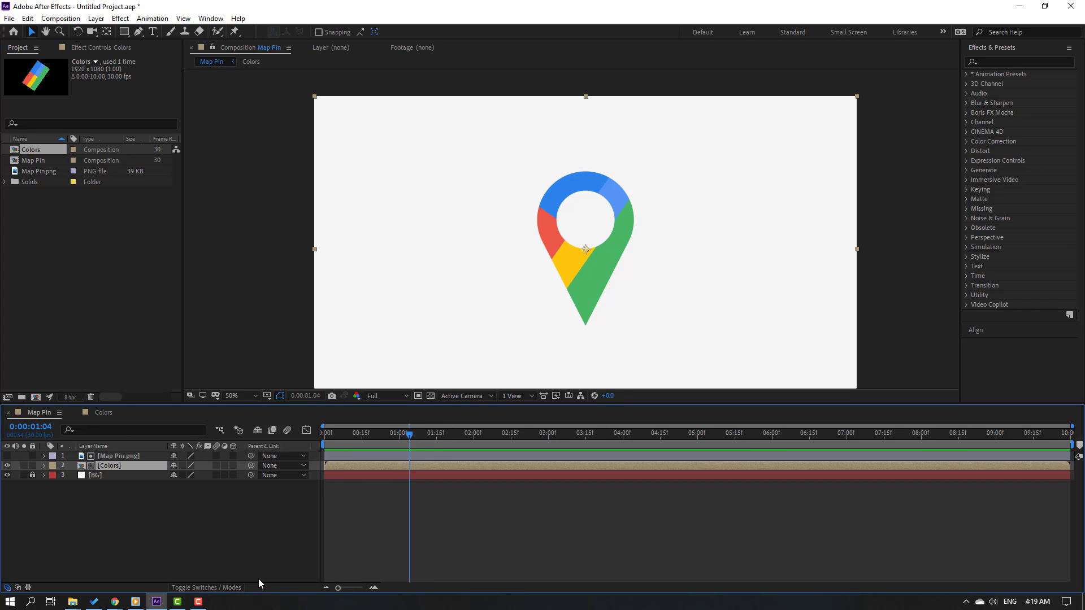
# Make Map Pin.png a 3D layer and drag its anchor point down to the pin tip
pyautogui.click(123, 456)
pyautogui.click(233, 455)
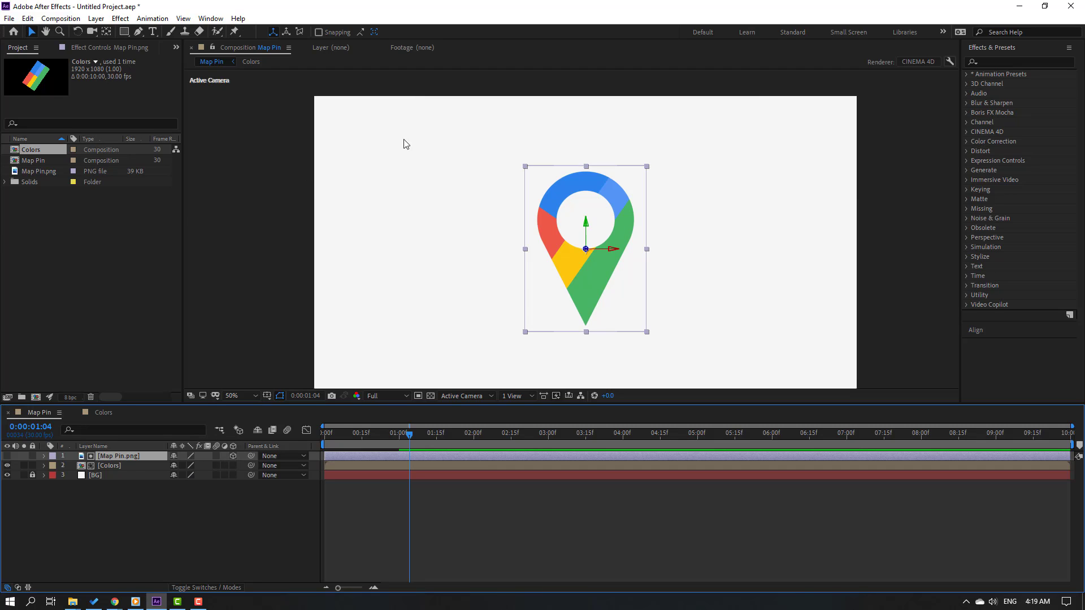
pyautogui.click(106, 32)
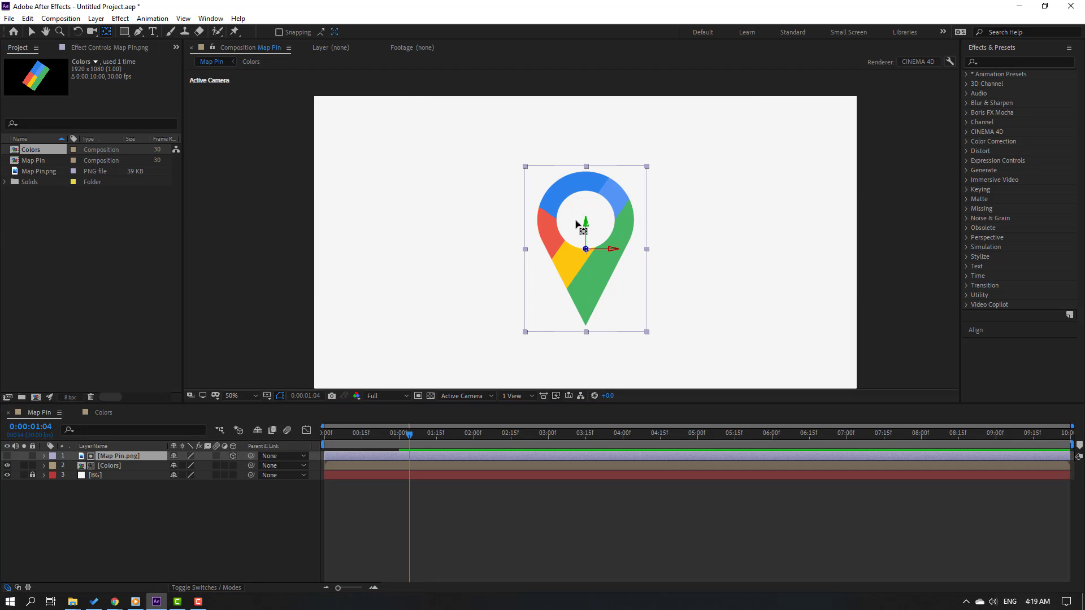
pyautogui.moveTo(586, 249); pyautogui.dragTo(585, 325)
pyautogui.moveTo(403, 445); pyautogui.dragTo(275, 444)
# Set the pin's X Rotation to -95° and start keyframing it at the first frame
pyautogui.press('r')
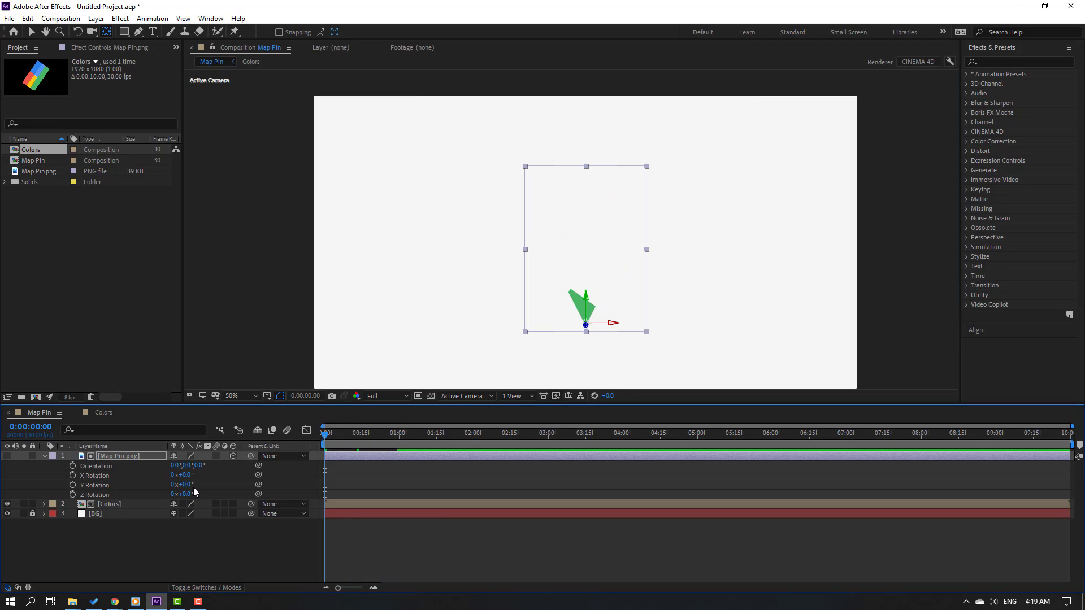
pyautogui.click(187, 476)
pyautogui.write('-95')
pyautogui.press('Return')
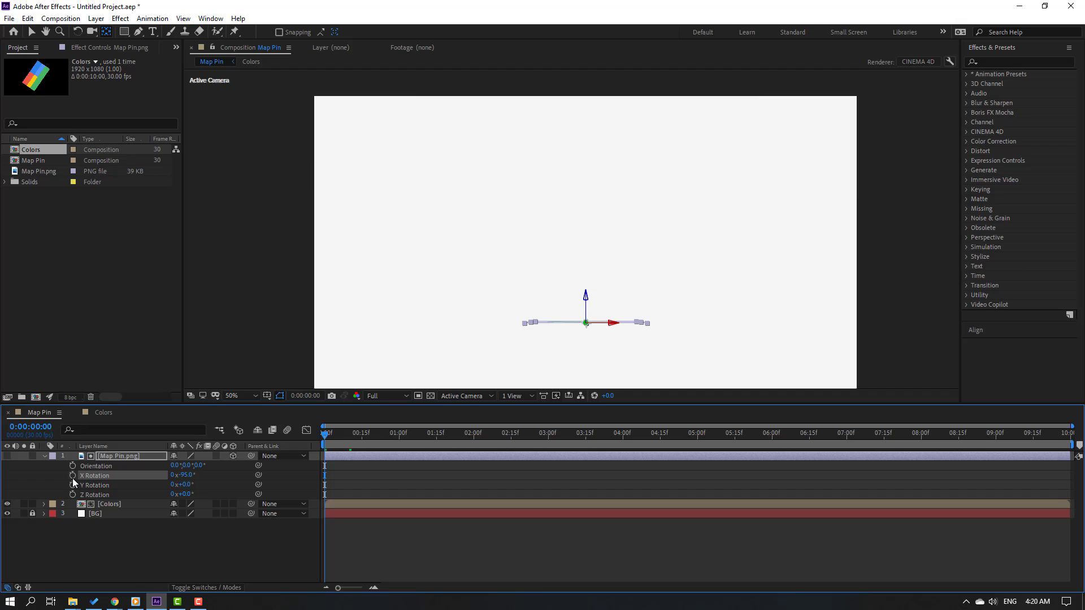
pyautogui.click(73, 478)
# Add X Rotation keyframes of 45° and -20°, ten frames apart
pyautogui.hotkey('shift', 'pagedown')
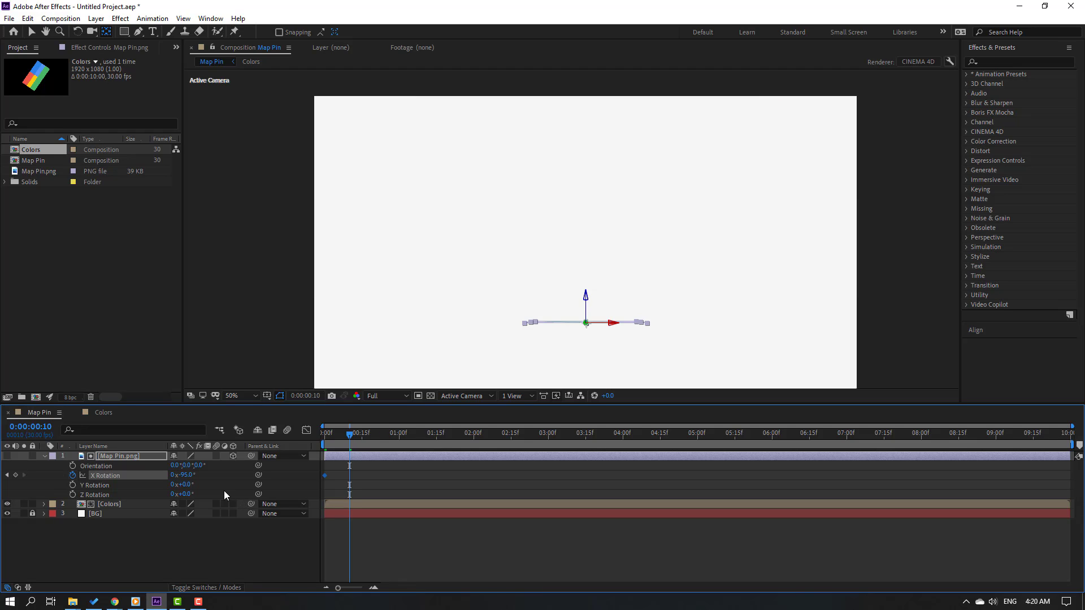
pyautogui.click(188, 476)
pyautogui.write('45')
pyautogui.press('Return')
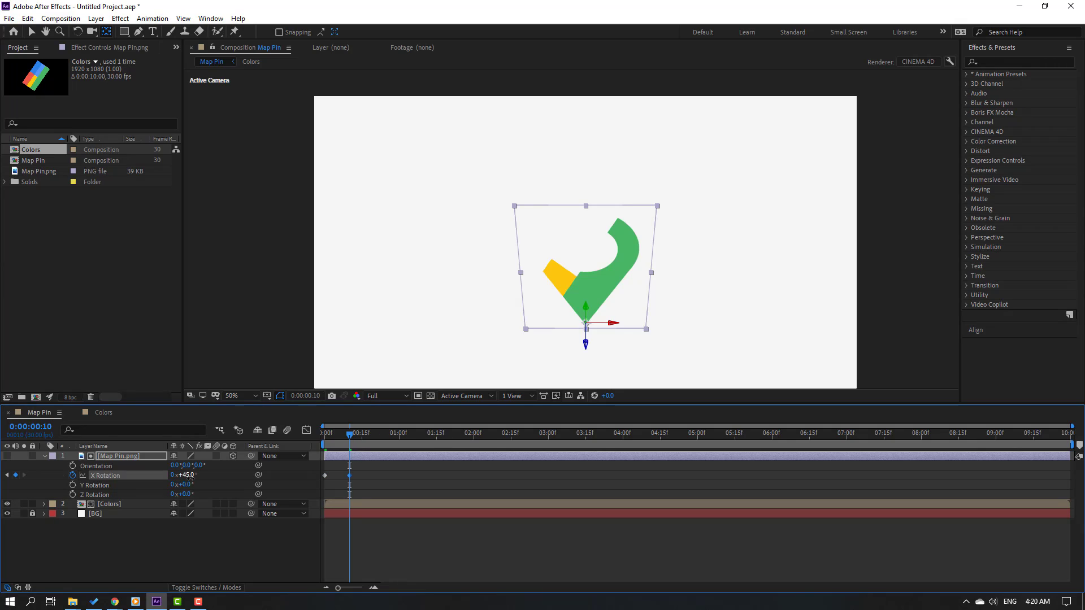
pyautogui.hotkey('shift', 'pagedown')
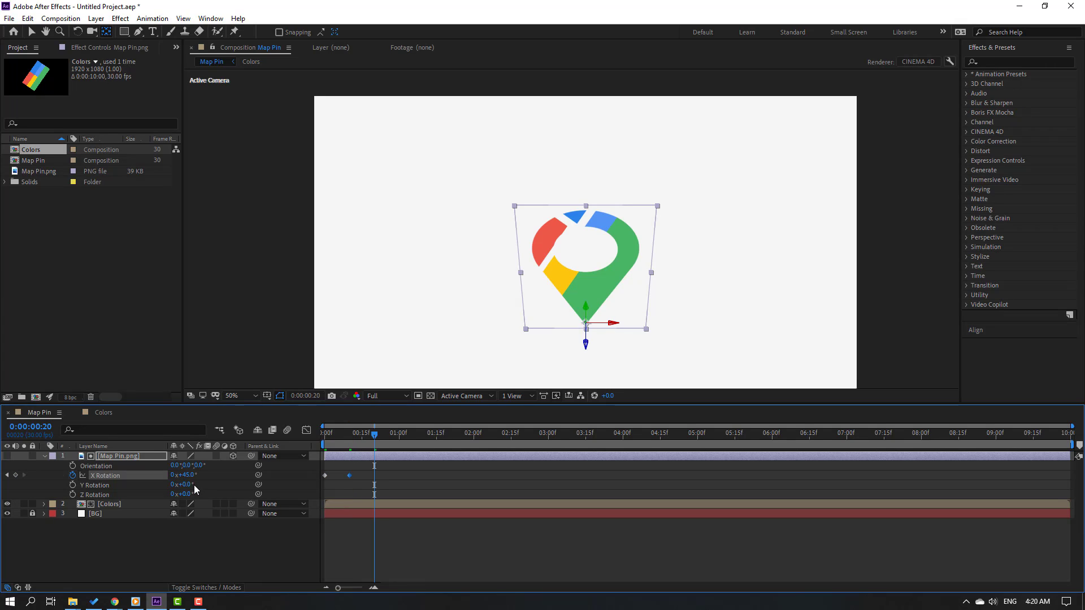
pyautogui.click(188, 476)
pyautogui.write('-20')
pyautogui.press('Return')
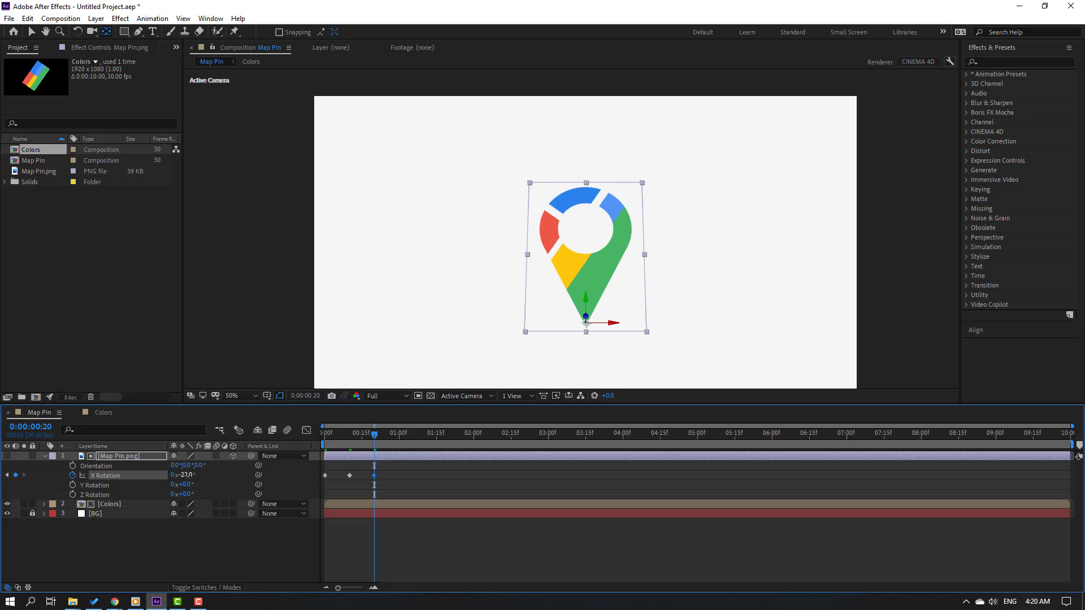
# Add X Rotation keyframes of 11°, -5° and 2.5°, each ten frames apart
pyautogui.hotkey('shift', 'pagedown')
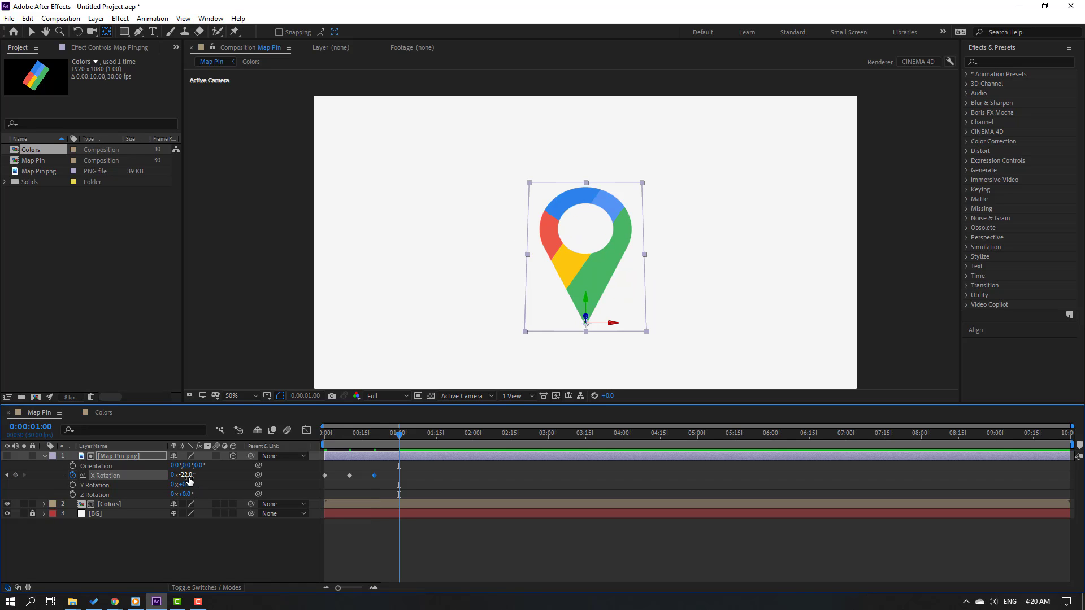
pyautogui.click(189, 476)
pyautogui.write('11')
pyautogui.press('Return')
pyautogui.hotkey('shift', 'pagedown')
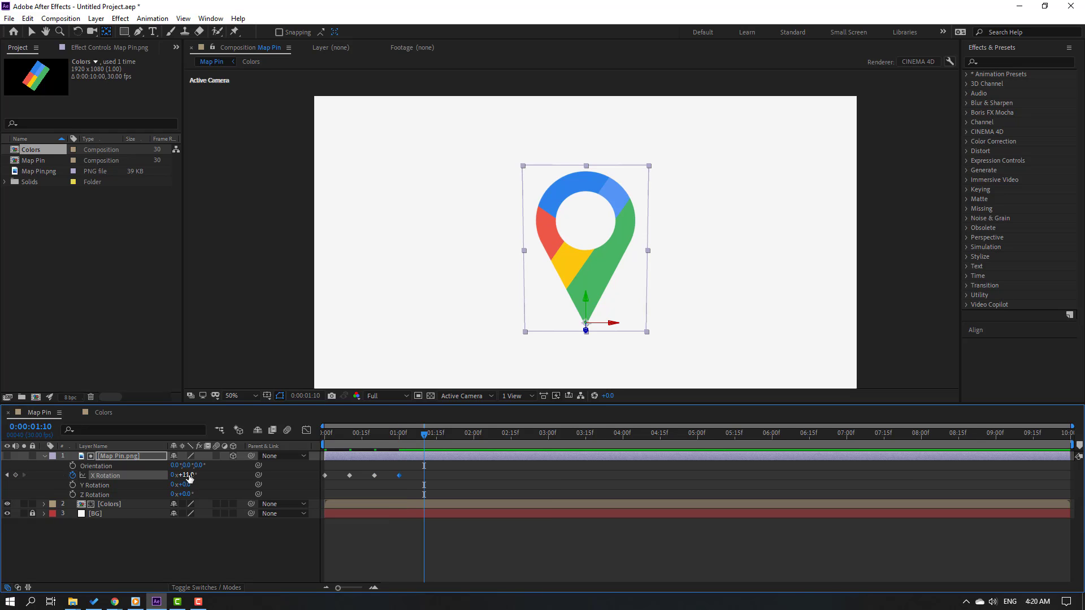
pyautogui.click(190, 476)
pyautogui.write('-5')
pyautogui.press('Return')
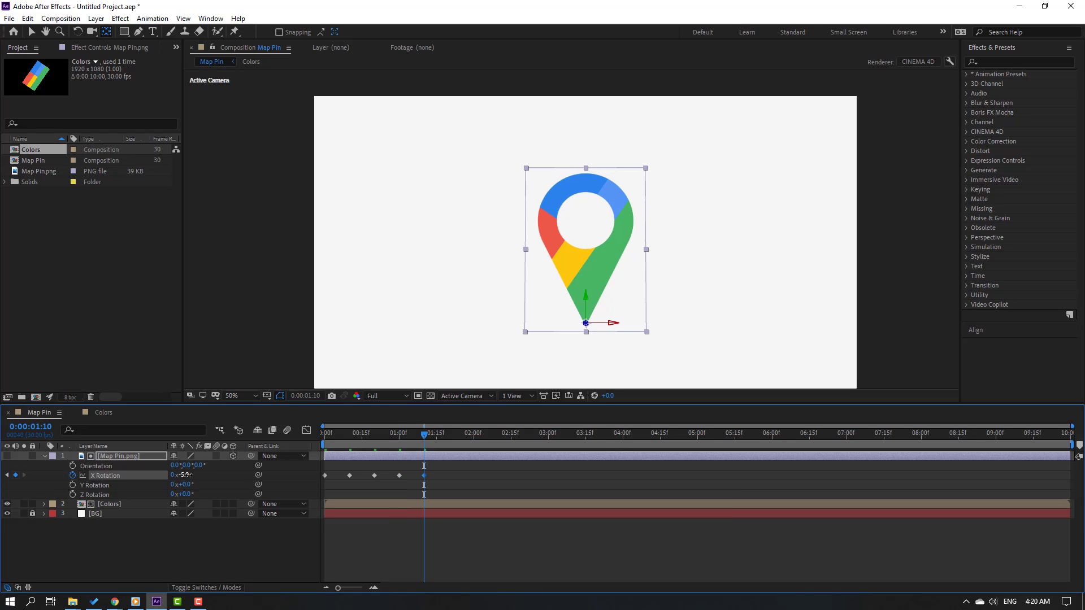
pyautogui.hotkey('shift', 'pagedown')
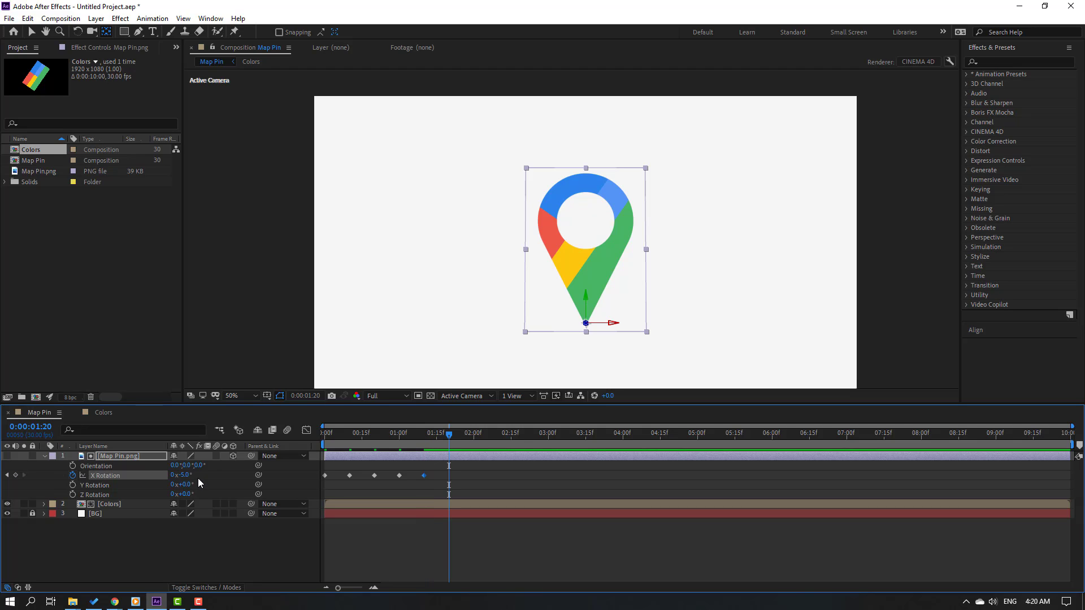
pyautogui.click(185, 476)
pyautogui.write('2.5')
pyautogui.press('Return')
# Finish with -1° and 0° X Rotation keyframes, then select all eight keyframes
pyautogui.hotkey('shift', 'pagedown')
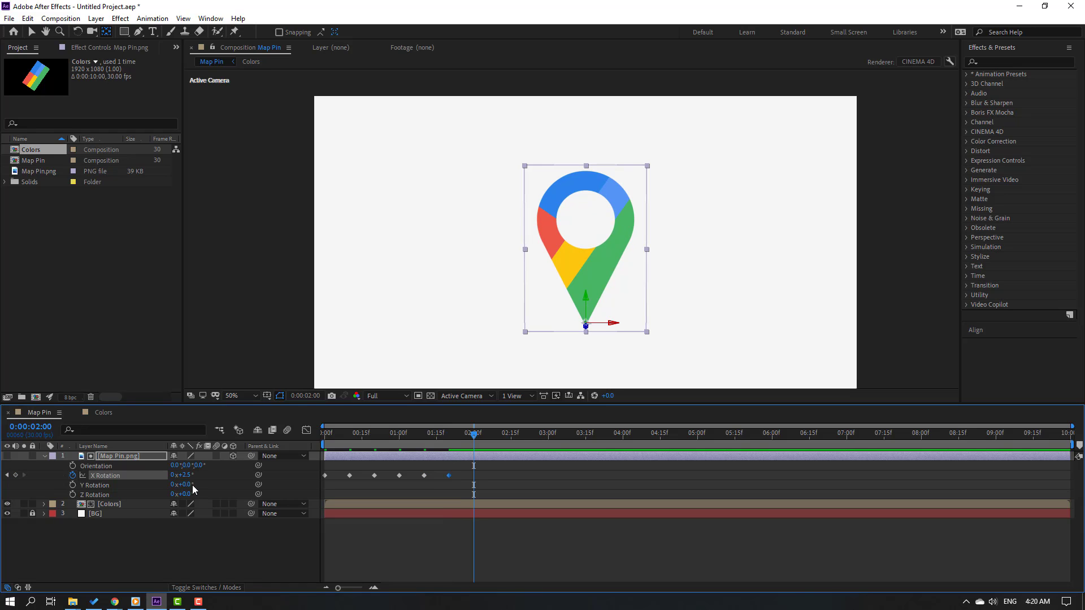
pyautogui.click(187, 476)
pyautogui.write('-1')
pyautogui.press('Return')
pyautogui.hotkey('shift', 'pagedown')
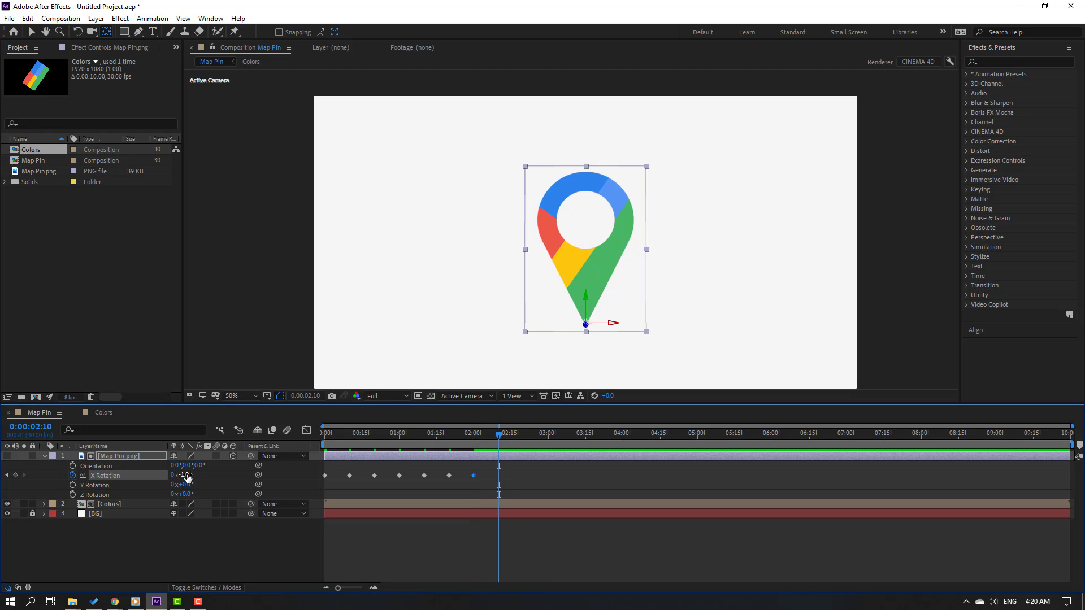
pyautogui.click(187, 476)
pyautogui.write('0')
pyautogui.press('Return')
pyautogui.moveTo(524, 472); pyautogui.dragTo(319, 490)
# Apply Easy Ease to all the X Rotation keyframes and play the animation
pyautogui.rightClick(325, 481)
pyautogui.moveTo(430, 468)
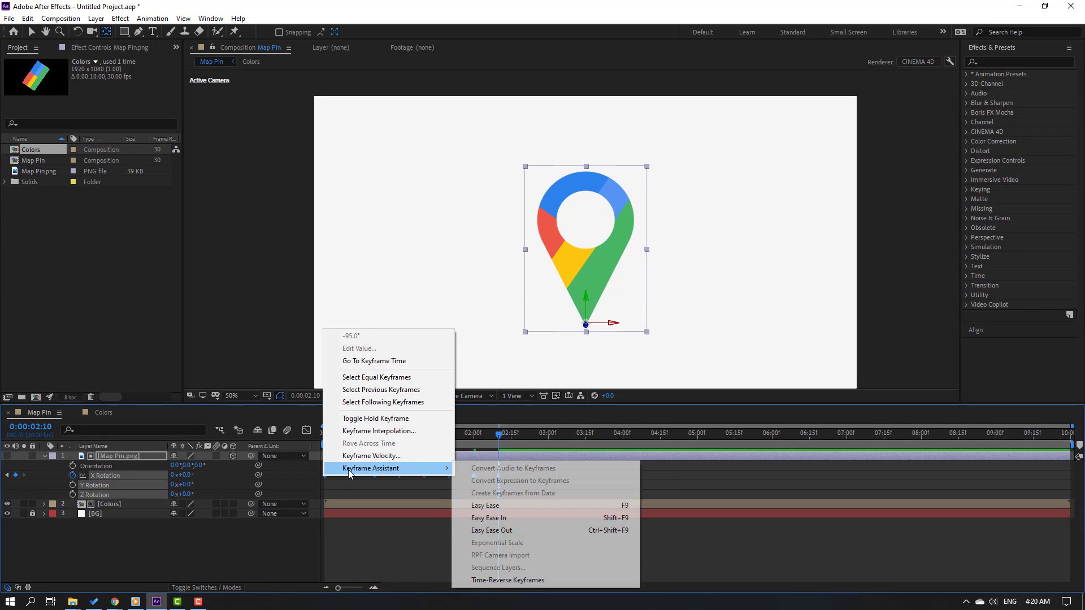
pyautogui.click(529, 506)
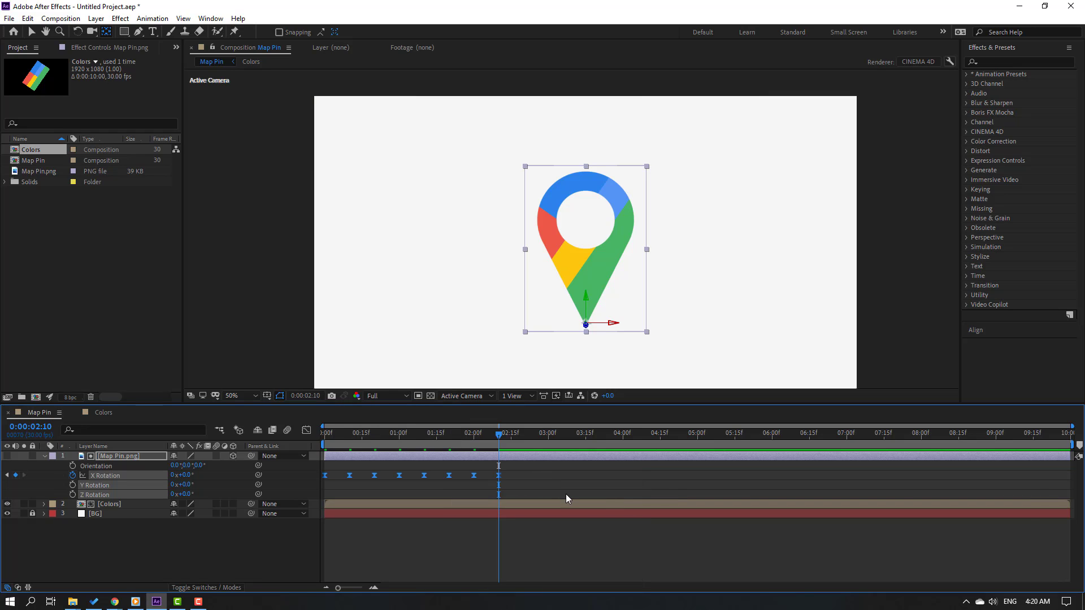
pyautogui.click(535, 478)
pyautogui.press('space')
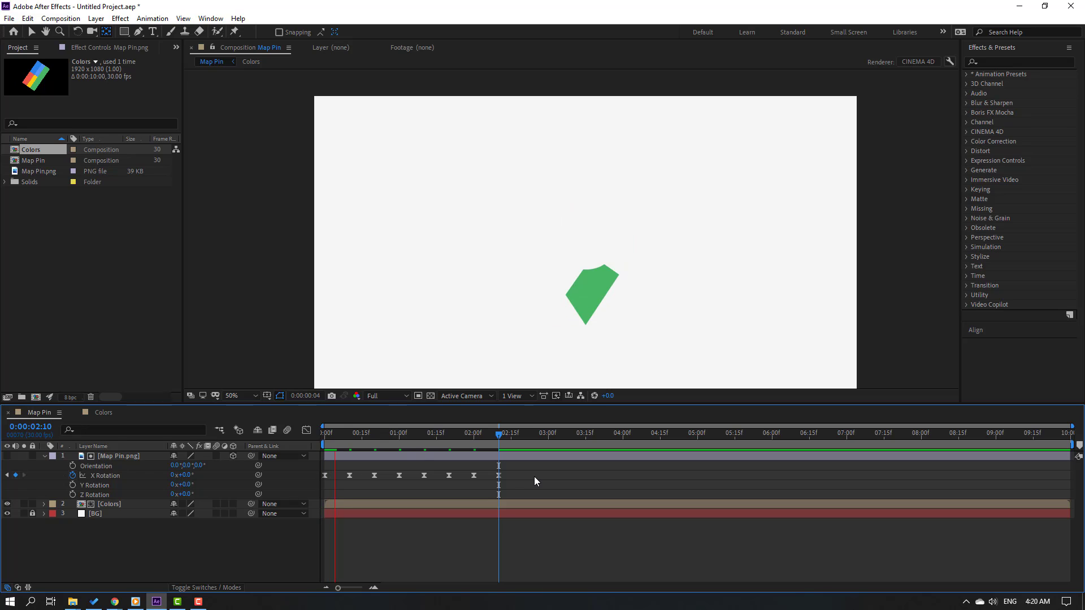
# Set preview resolution to Quarter, replay, and stop around 0:00:01:06
pyautogui.click(389, 396)
pyautogui.click(387, 459)
pyautogui.press('space')
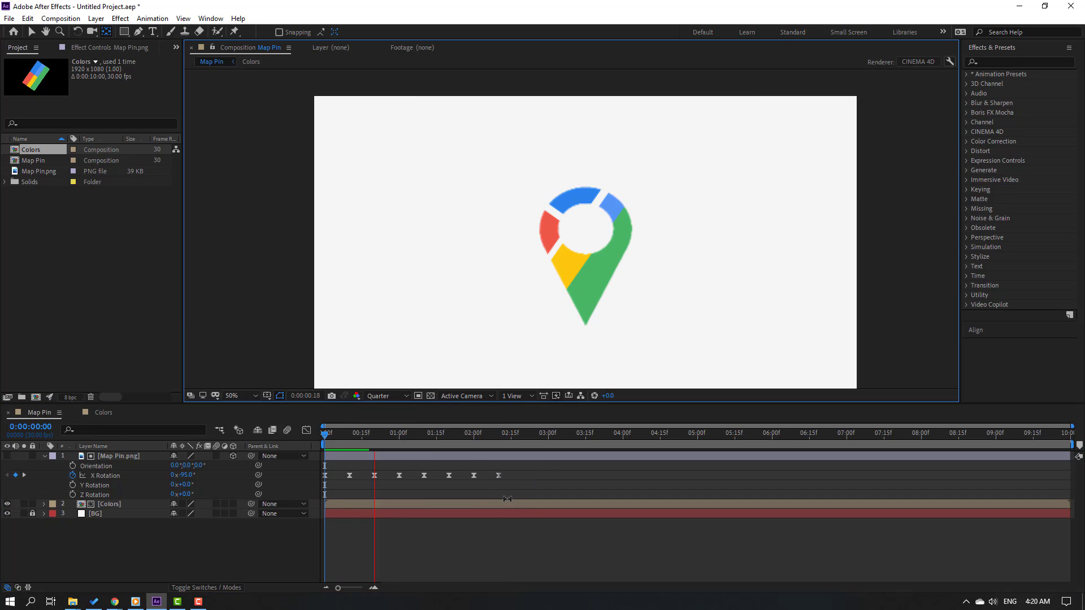
pyautogui.click(444, 423)
pyautogui.moveTo(444, 422); pyautogui.dragTo(413, 430)
# In Colors, turn off the speed graph and delay all five bar layers by about 9 frames
pyautogui.click(94, 412)
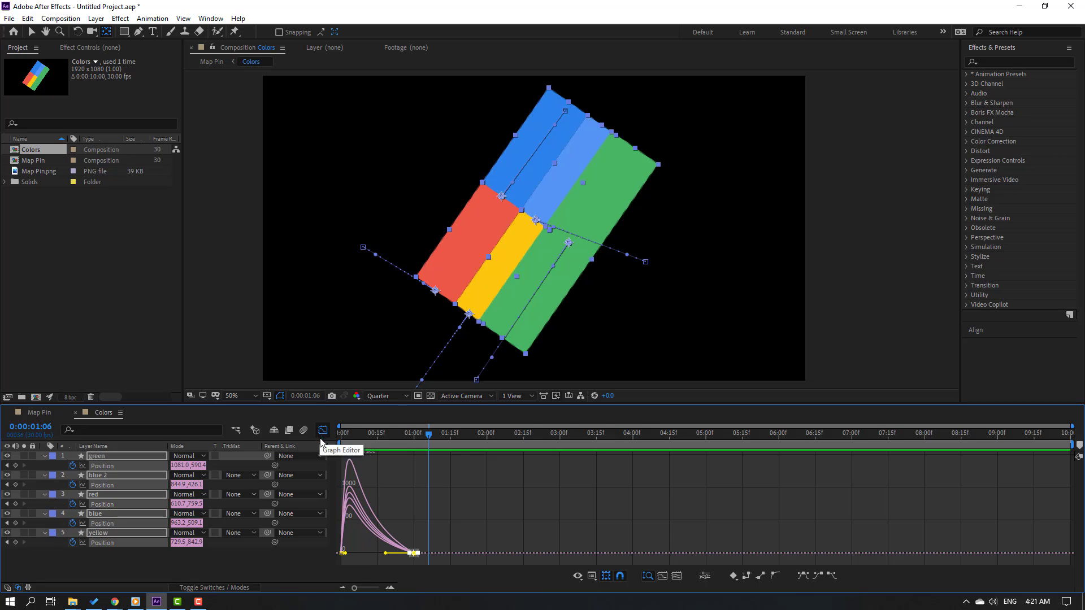
pyautogui.click(323, 431)
pyautogui.moveTo(73, 577); pyautogui.dragTo(109, 452)
pyautogui.moveTo(373, 457); pyautogui.dragTo(446, 455)
pyautogui.click(130, 564)
# Create a light grey DEDEDE solid named BG and place it beneath all the bars
pyautogui.rightClick(142, 557)
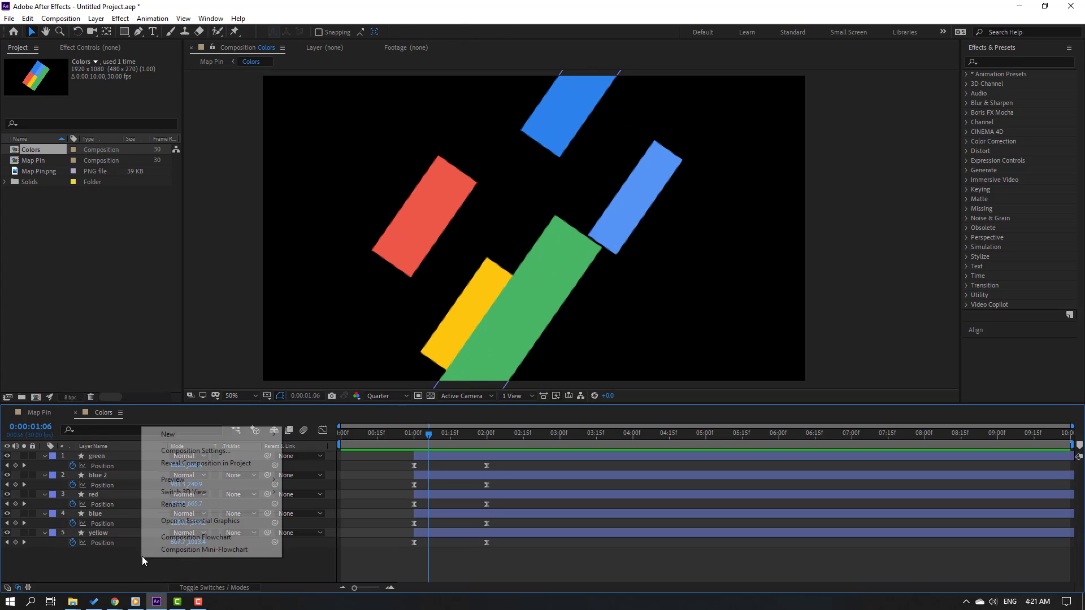
pyautogui.moveTo(266, 435)
pyautogui.click(312, 464)
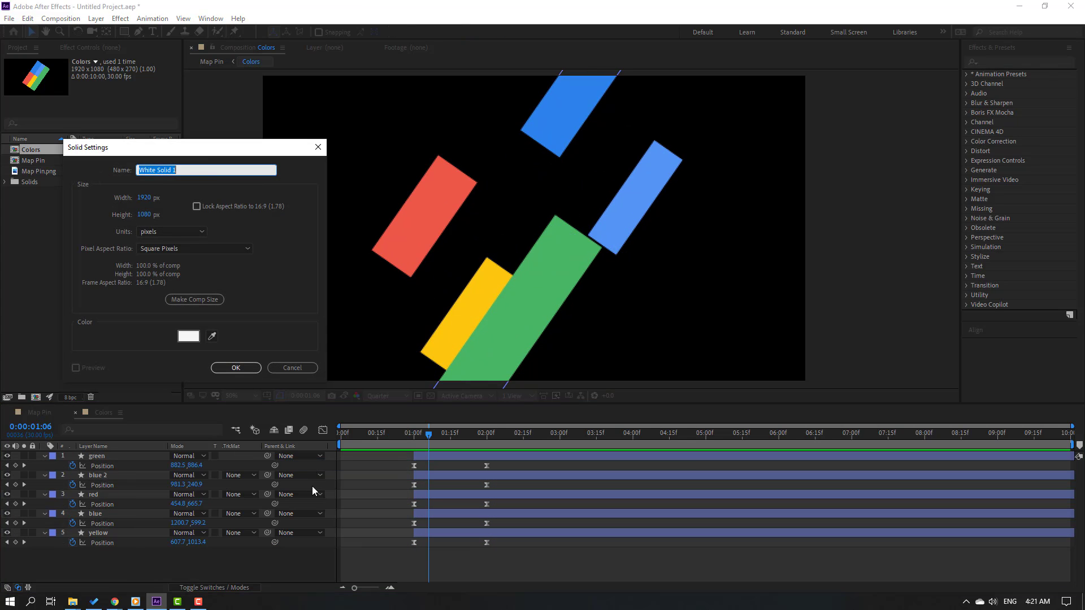
pyautogui.moveTo(208, 156); pyautogui.dragTo(408, 193)
pyautogui.write('BG')
pyautogui.click(388, 373)
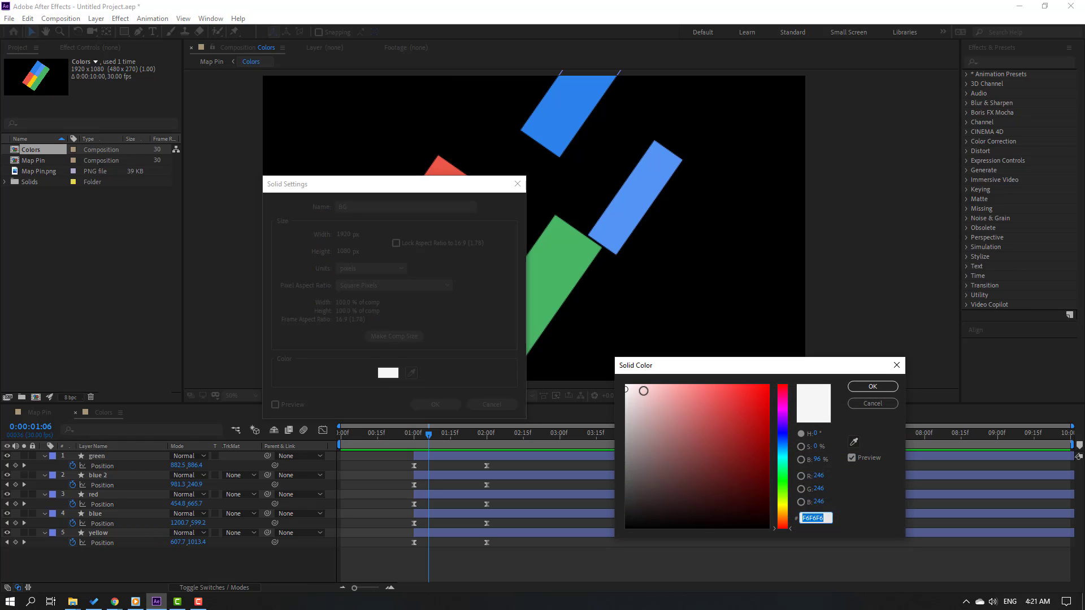
pyautogui.moveTo(615, 394); pyautogui.dragTo(605, 402)
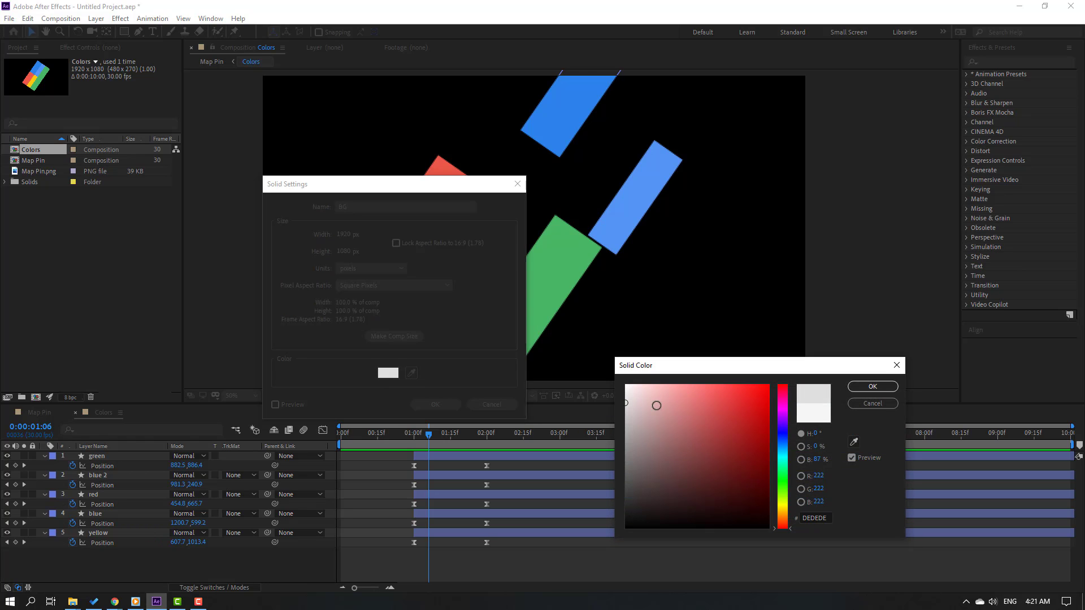
pyautogui.click(873, 388)
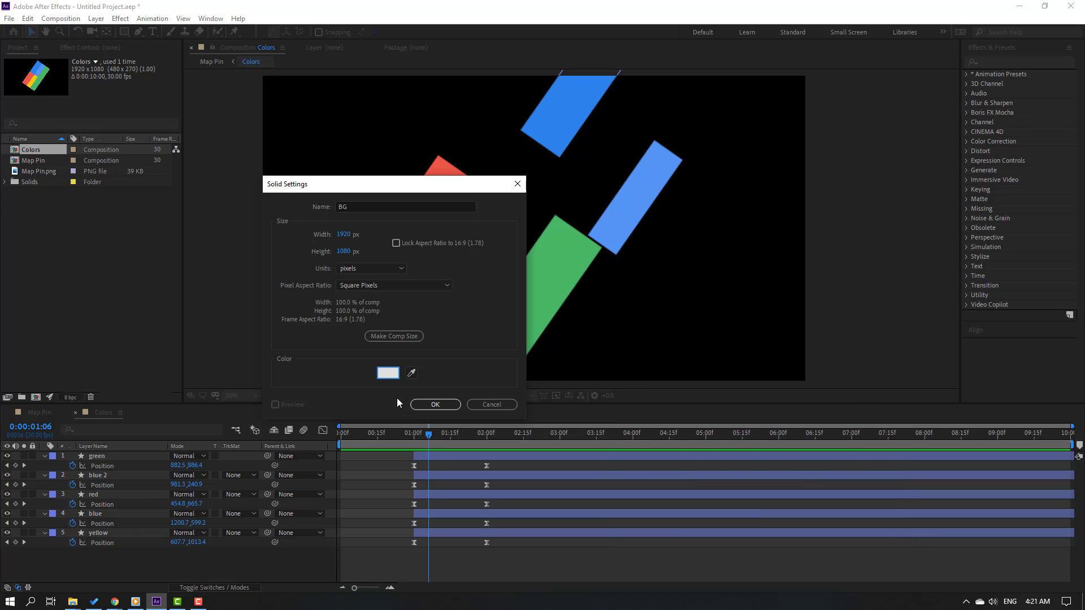
pyautogui.click(435, 404)
pyautogui.moveTo(106, 457); pyautogui.dragTo(144, 559)
pyautogui.moveTo(398, 434); pyautogui.dragTo(443, 431)
pyautogui.click(443, 432)
# From Map Pin, open the Colors precomp and shift all five bars to start sliding at 00:20
pyautogui.click(30, 414)
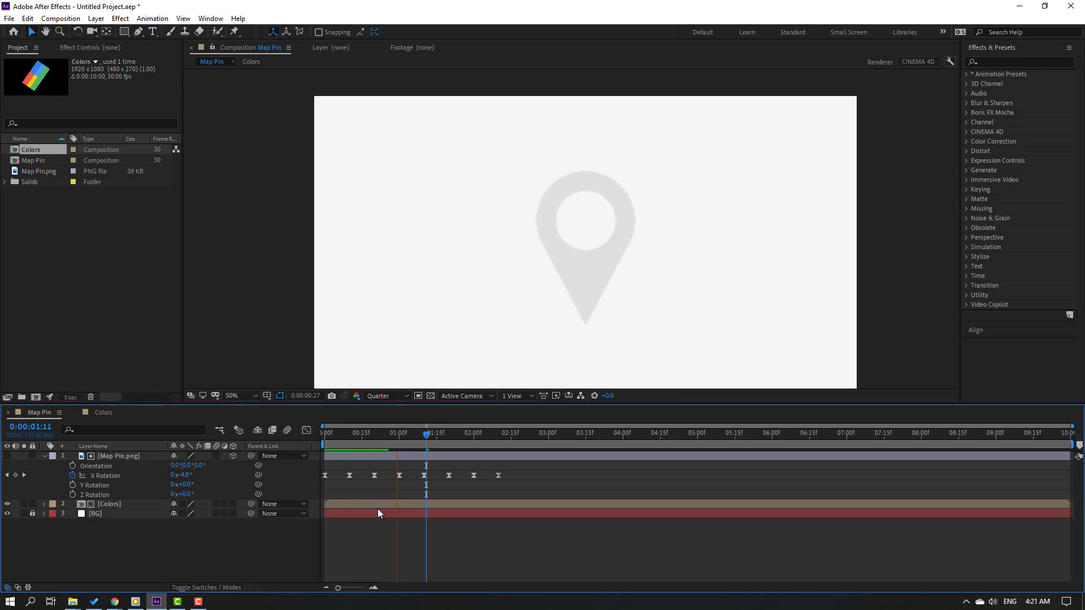
pyautogui.moveTo(359, 440)
pyautogui.mouseDown()
pyautogui.moveTo(347, 439)
pyautogui.moveTo(380, 440)
pyautogui.mouseUp()
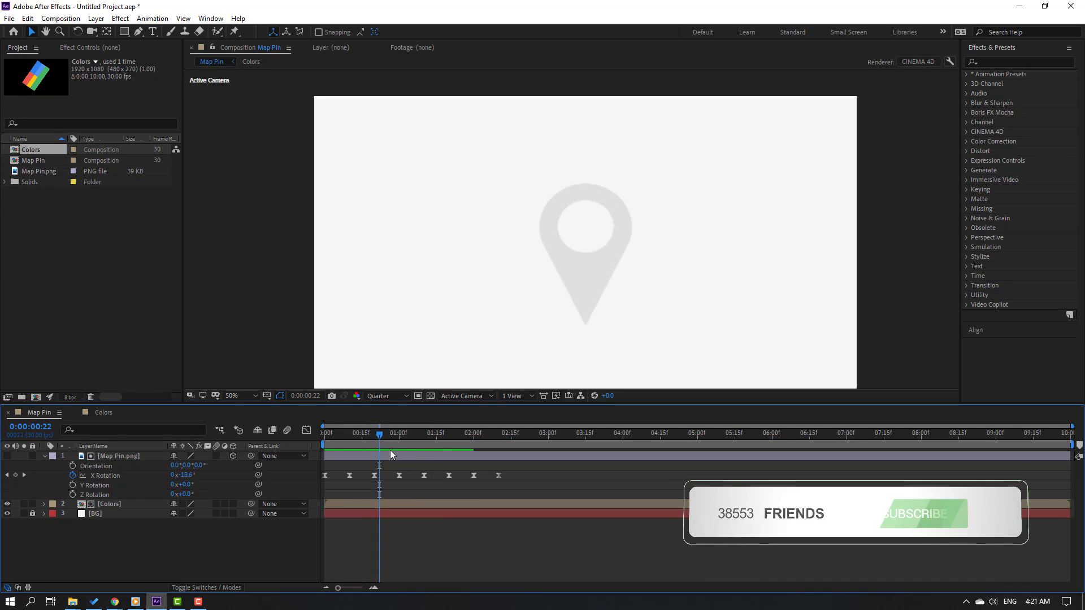
pyautogui.doubleClick(418, 504)
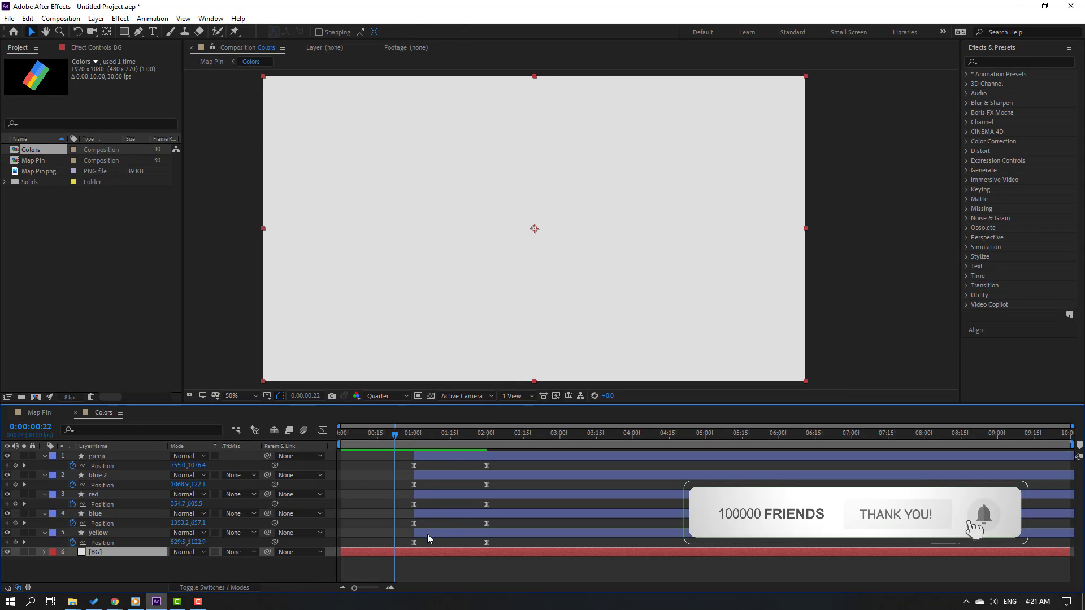
pyautogui.click(427, 534)
pyautogui.keyDown('shift'); pyautogui.click(430, 456); pyautogui.keyUp('shift')
pyautogui.moveTo(459, 459); pyautogui.dragTo(427, 460)
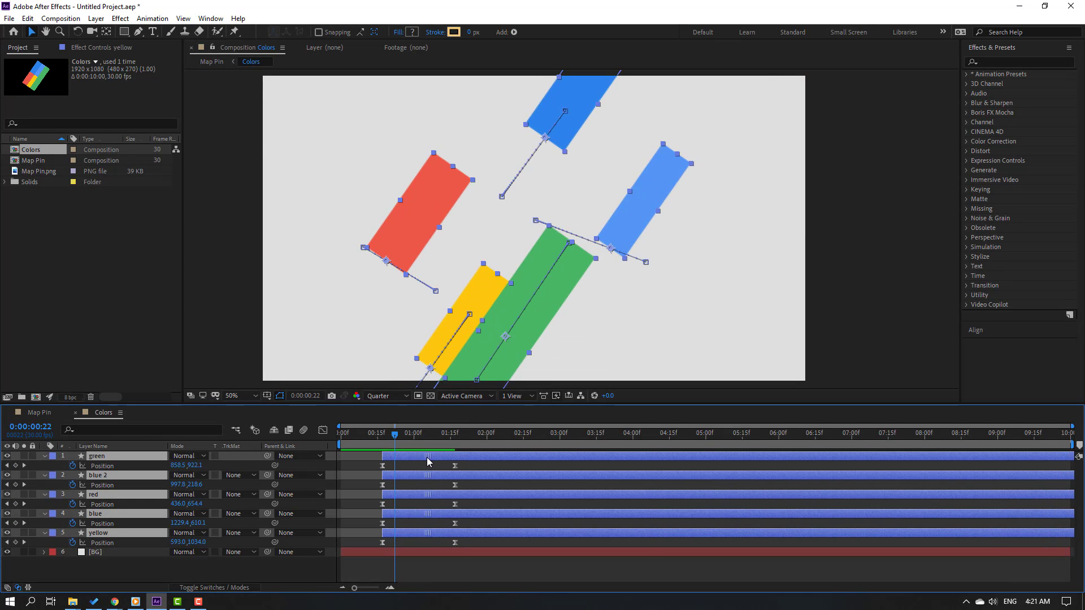
# Preview the pin animation in Map Pin, checking the early frames around 00:12–00:28
pyautogui.click(35, 414)
pyautogui.press('space')
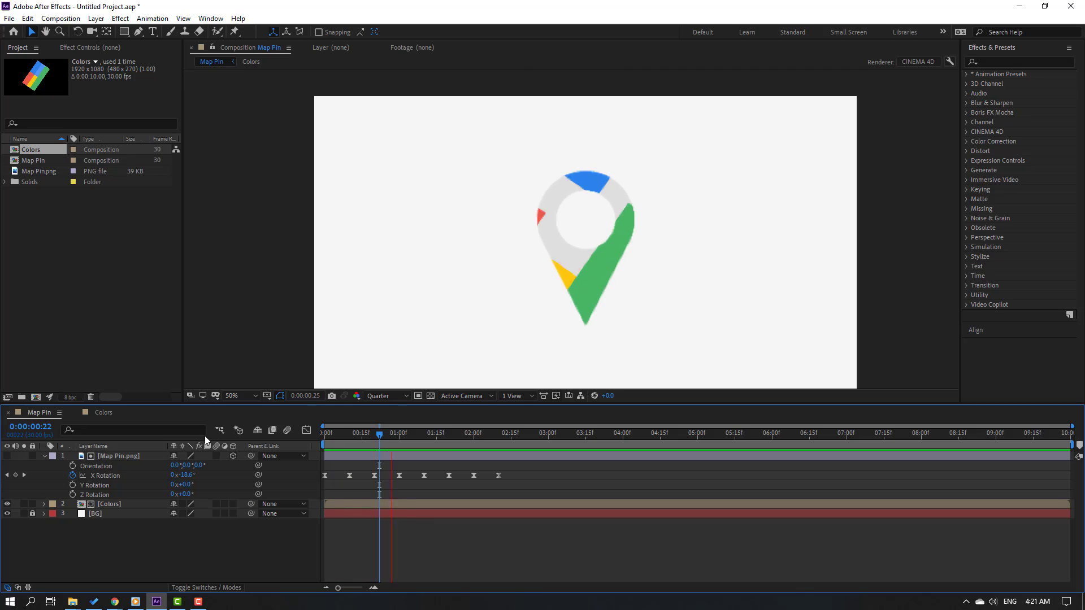
pyautogui.click(394, 433)
pyautogui.press('space')
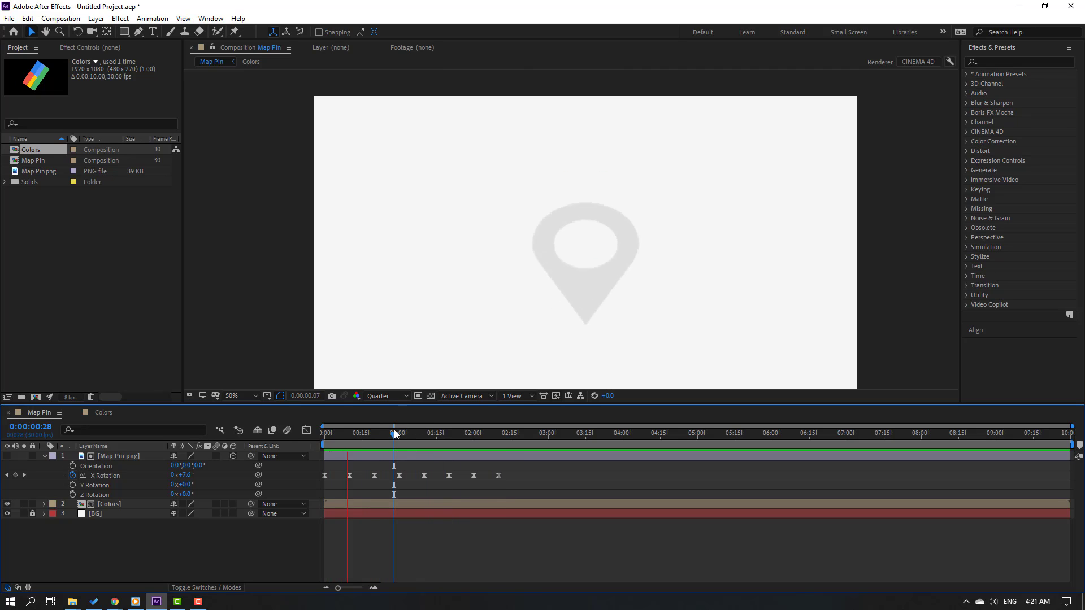
pyautogui.click(360, 436)
pyautogui.moveTo(360, 439)
pyautogui.mouseDown()
pyautogui.moveTo(344, 439)
pyautogui.moveTo(356, 439)
pyautogui.mouseUp()
pyautogui.hotkey('shift', '.')
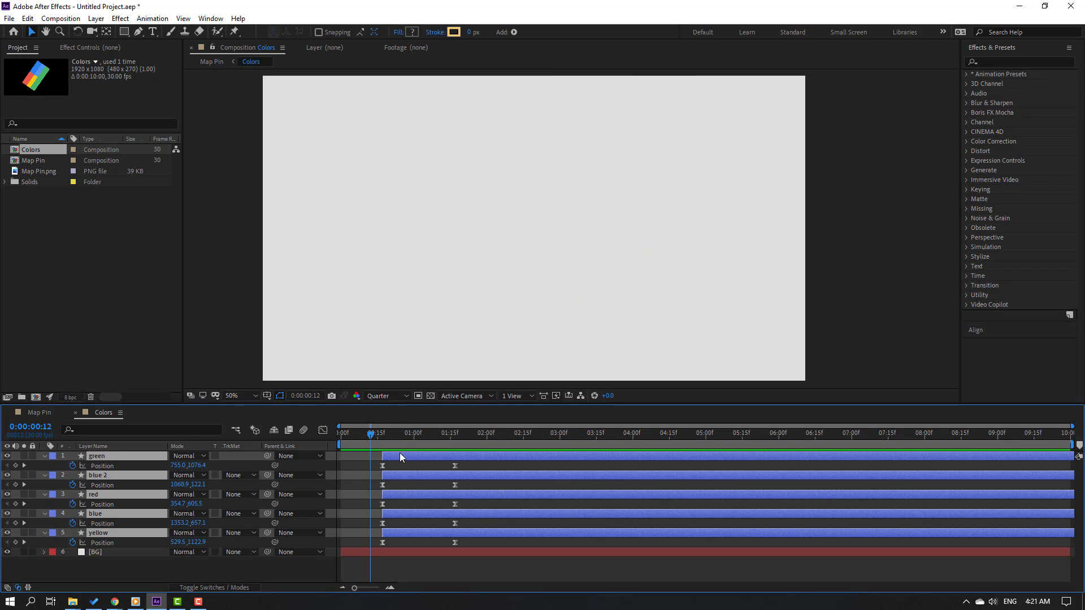
pyautogui.click(39, 412)
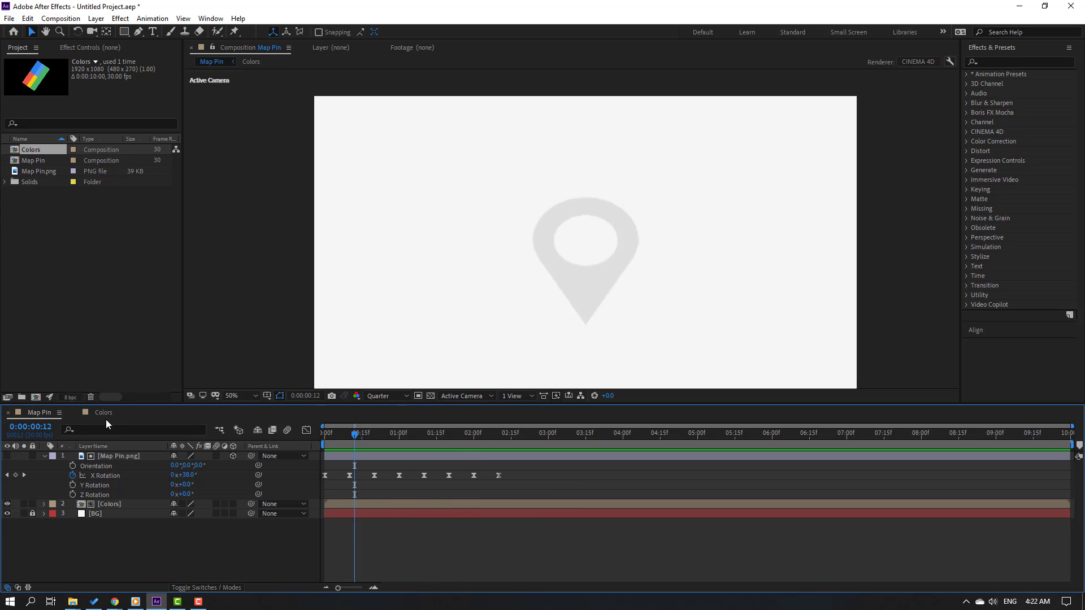
pyautogui.click(106, 418)
# Move the bars' end keyframes to 2:00 and set Map Pin's work area end at 02:19
pyautogui.moveTo(453, 470); pyautogui.dragTo(487, 543)
pyautogui.click(36, 413)
pyautogui.press('space')
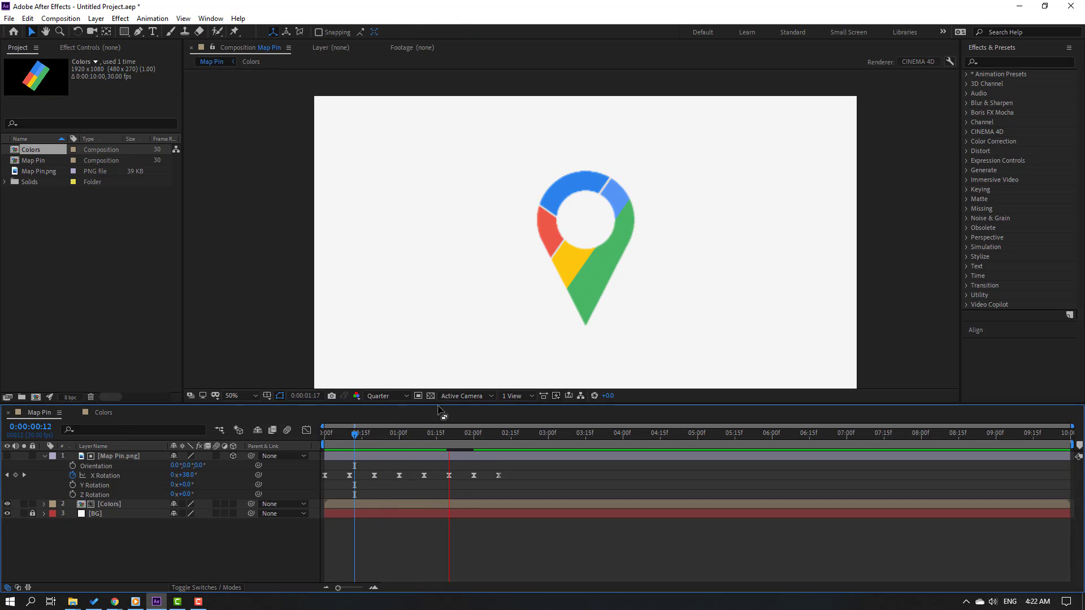
pyautogui.click(486, 433)
pyautogui.click(521, 434)
pyautogui.press('n')
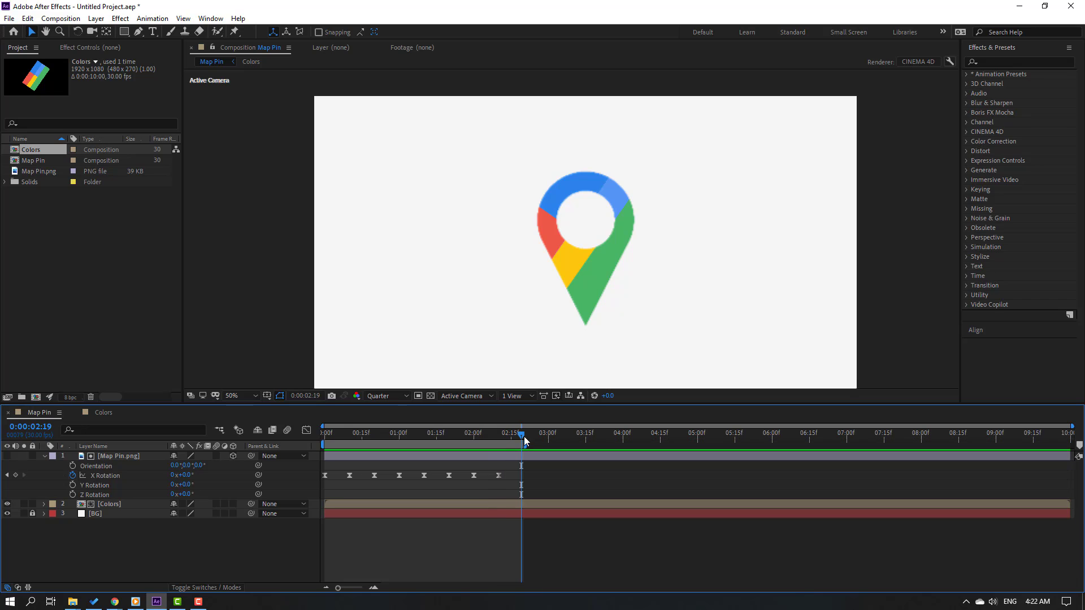
pyautogui.press('space')
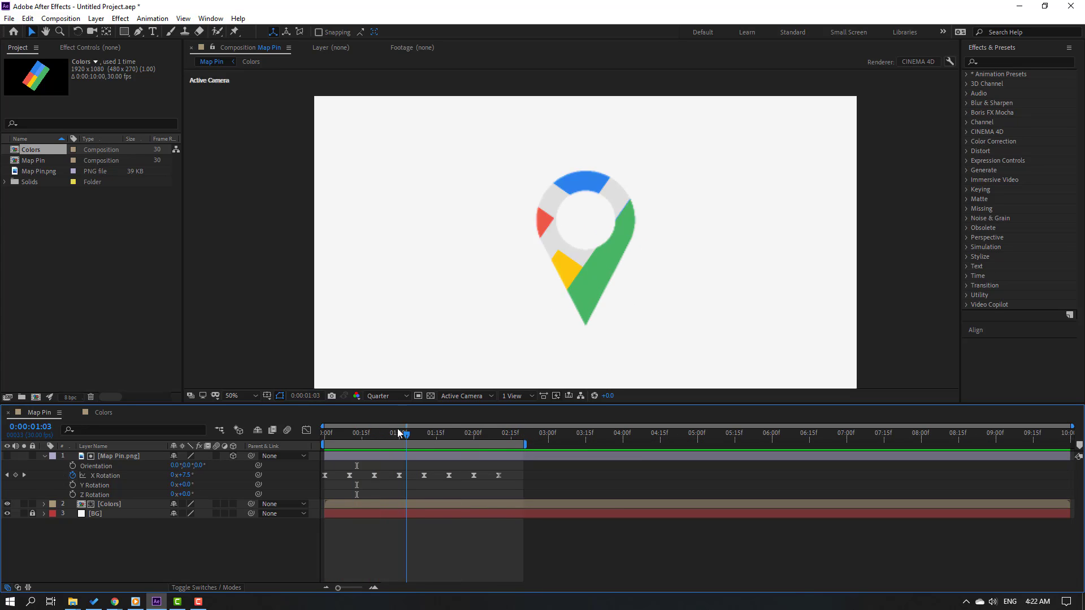
pyautogui.click(102, 414)
pyautogui.click(382, 560)
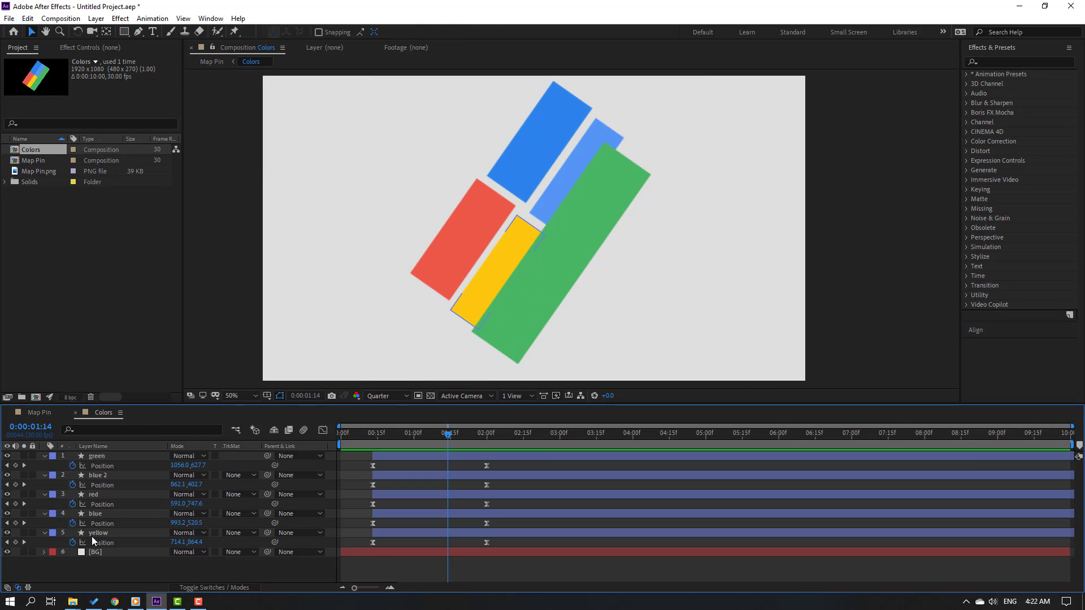
# Move the green bar's first Position keyframe further down-left
pyautogui.click(95, 457)
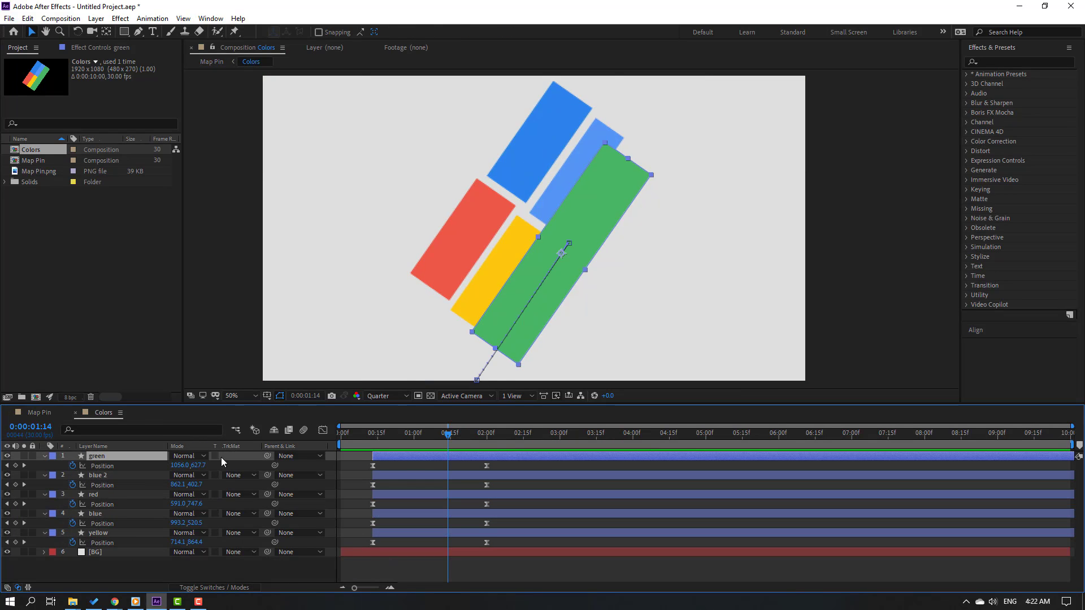
pyautogui.press('j')
pyautogui.moveTo(503, 357); pyautogui.dragTo(524, 199)
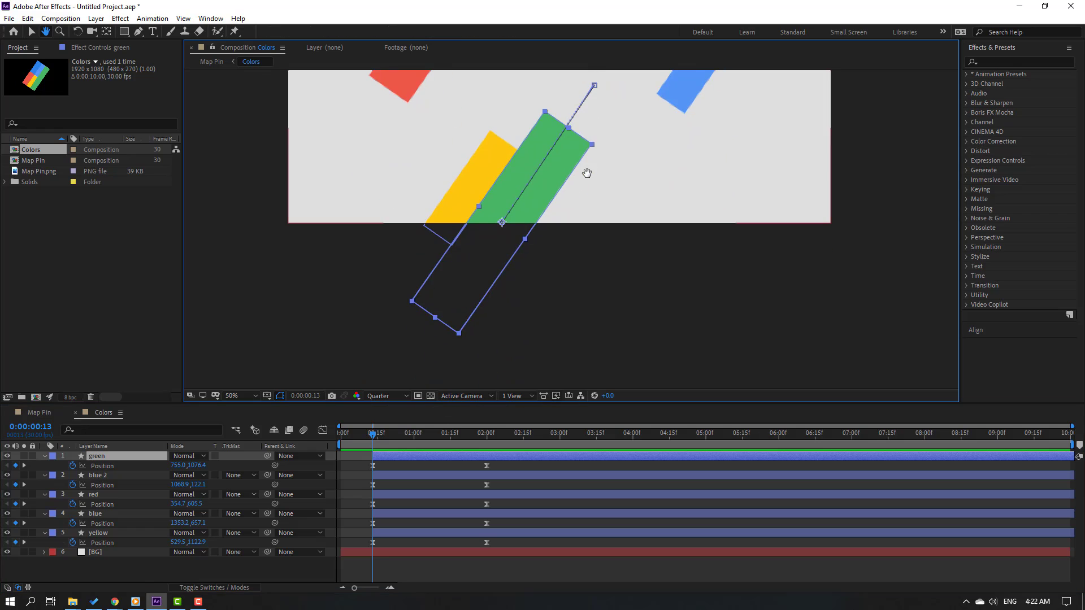
pyautogui.moveTo(549, 160); pyautogui.dragTo(524, 202)
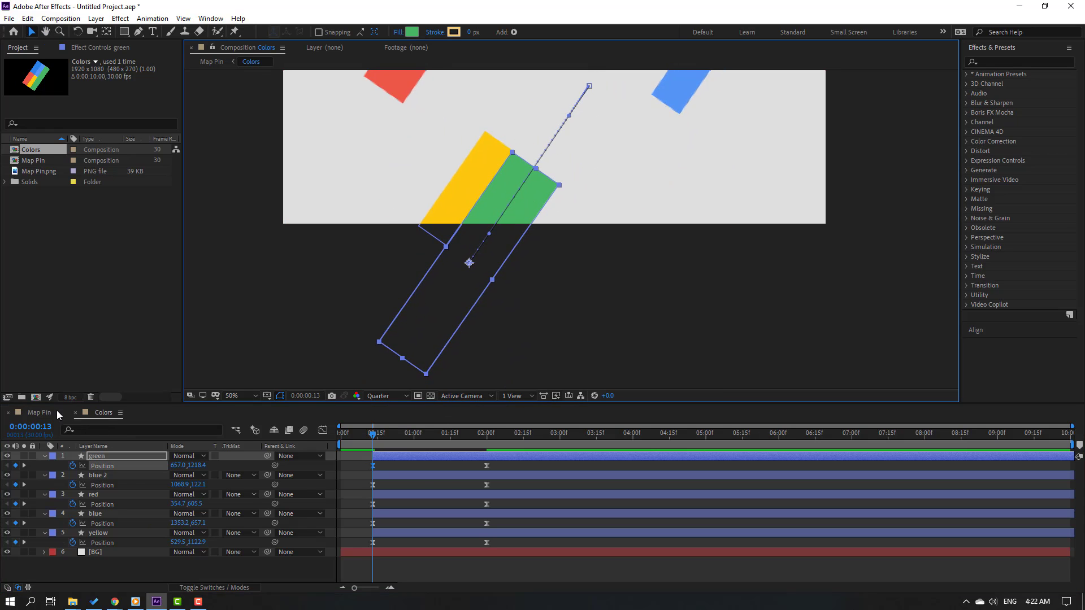
# In Map Pin, turn on motion blur for the Map Pin.png and Colors layers
pyautogui.click(56, 411)
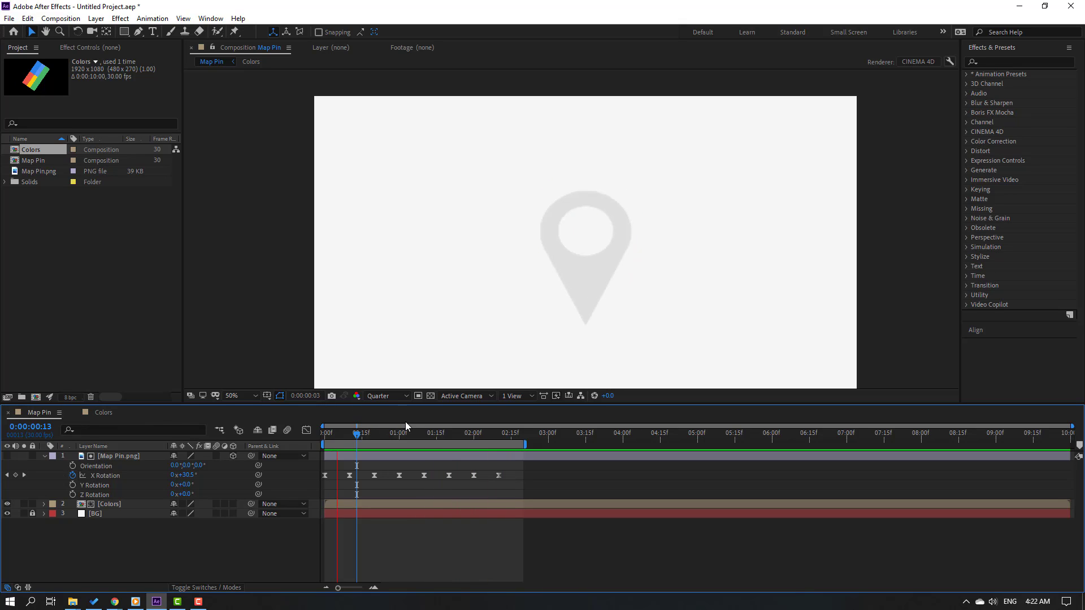
pyautogui.press('space')
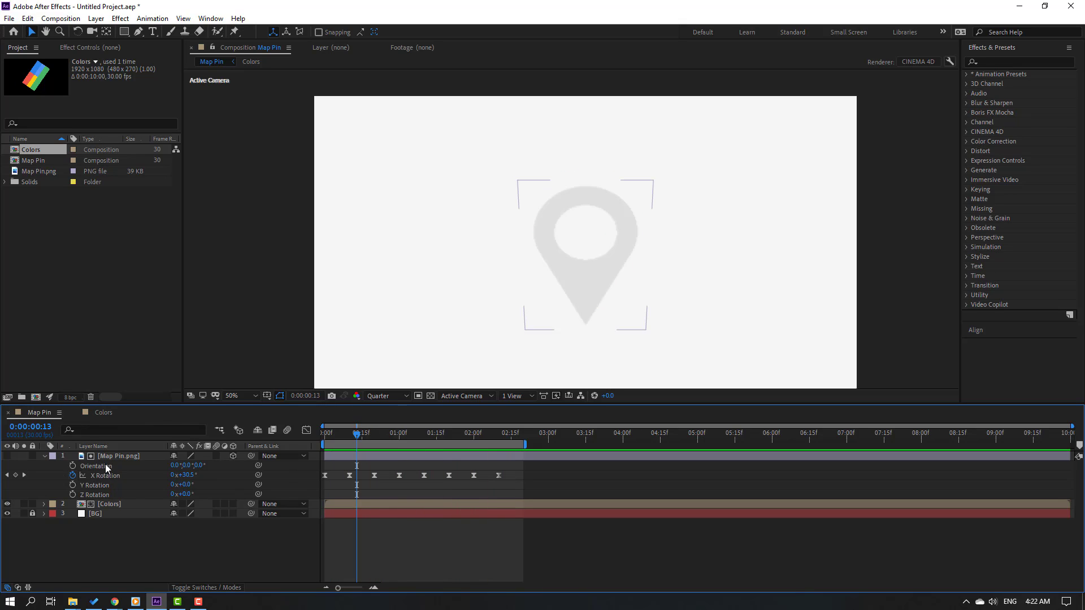
pyautogui.moveTo(97, 545); pyautogui.dragTo(131, 443)
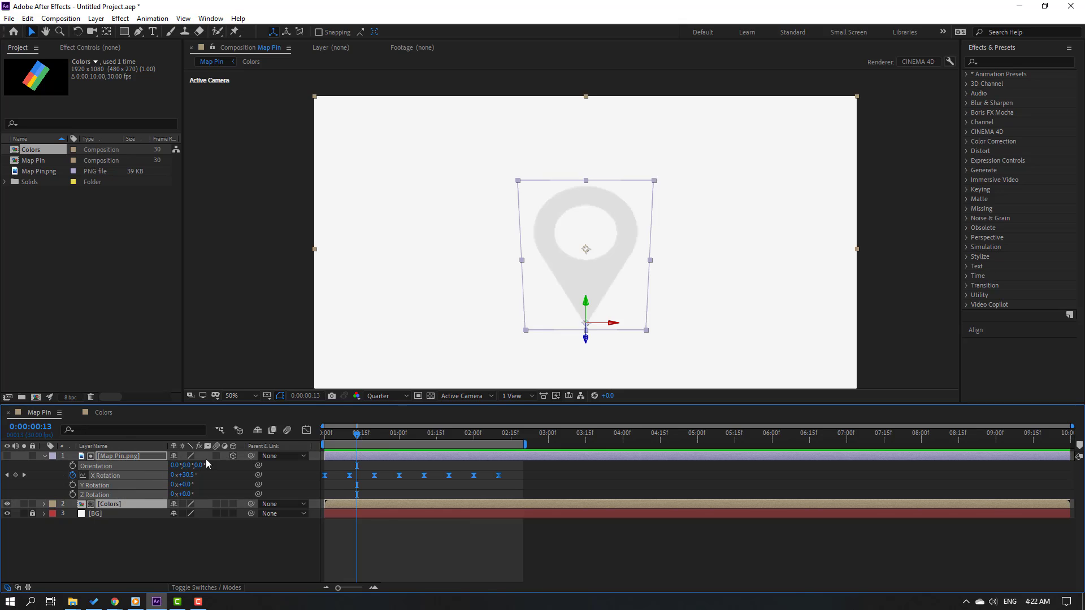
pyautogui.click(215, 456)
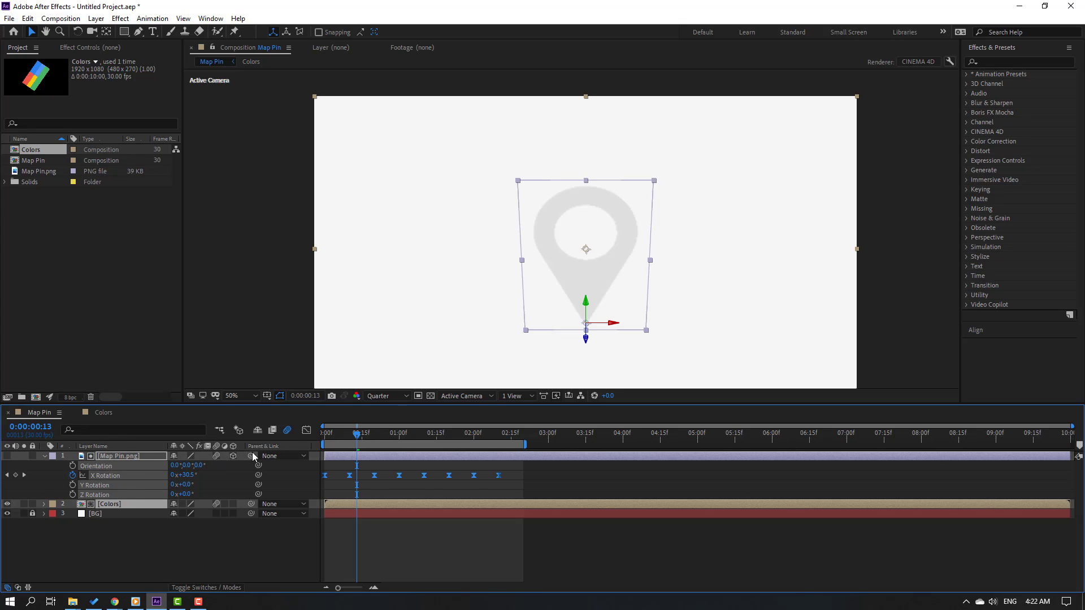
# In the Colors composition, turn on motion blur for all six bar layers
pyautogui.click(102, 413)
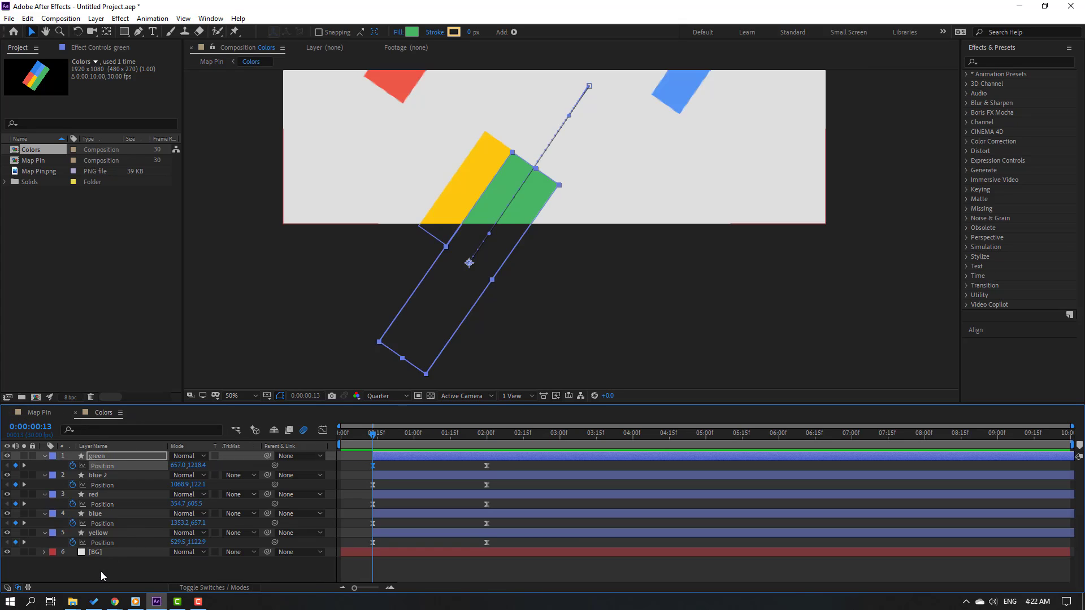
pyautogui.moveTo(89, 557); pyautogui.dragTo(125, 447)
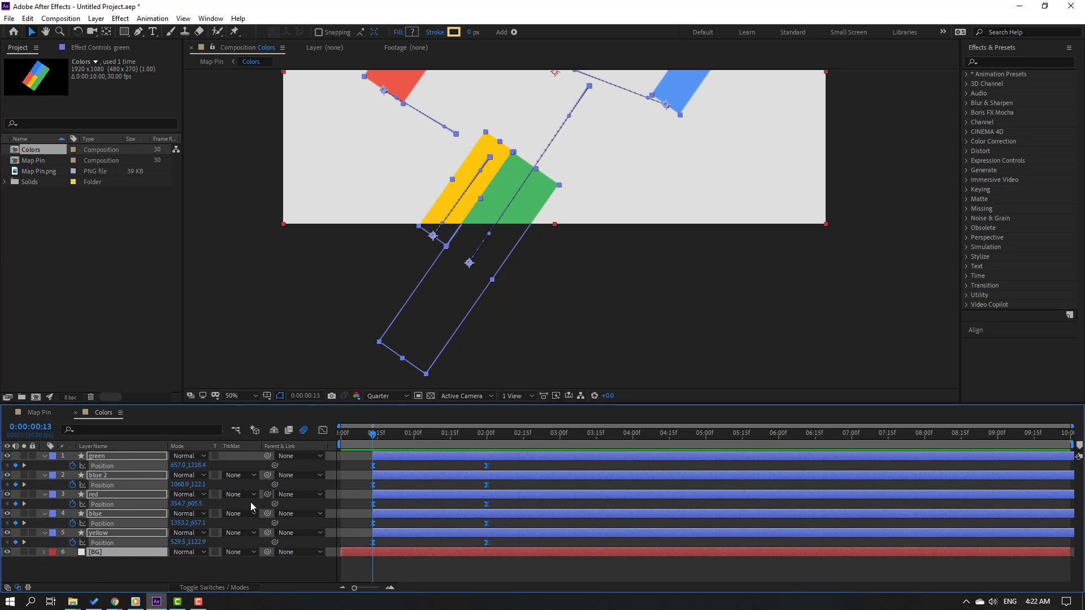
pyautogui.click(220, 589)
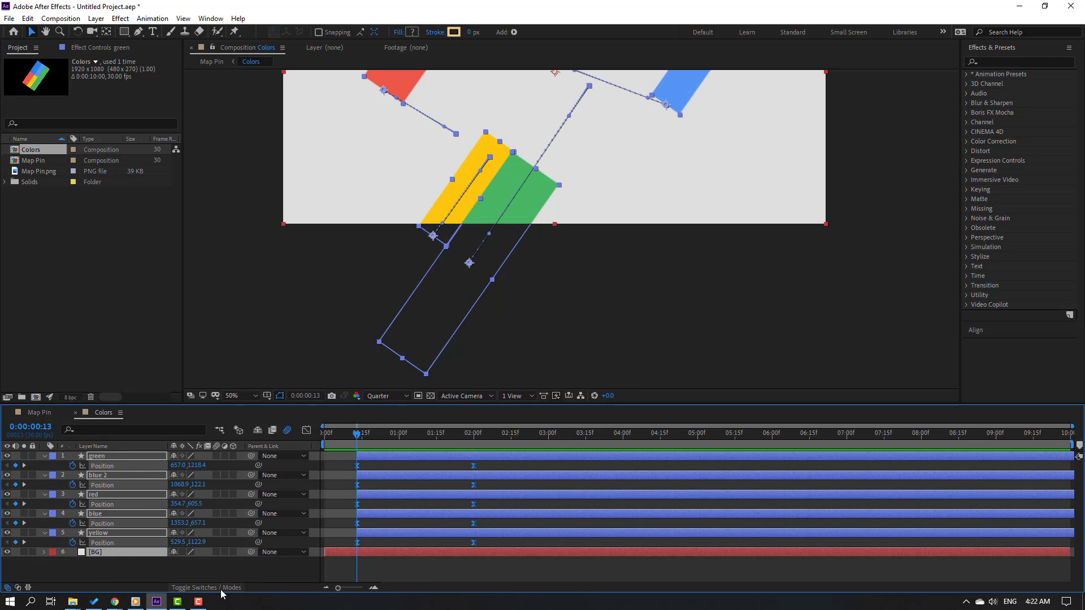
pyautogui.click(216, 456)
pyautogui.click(404, 435)
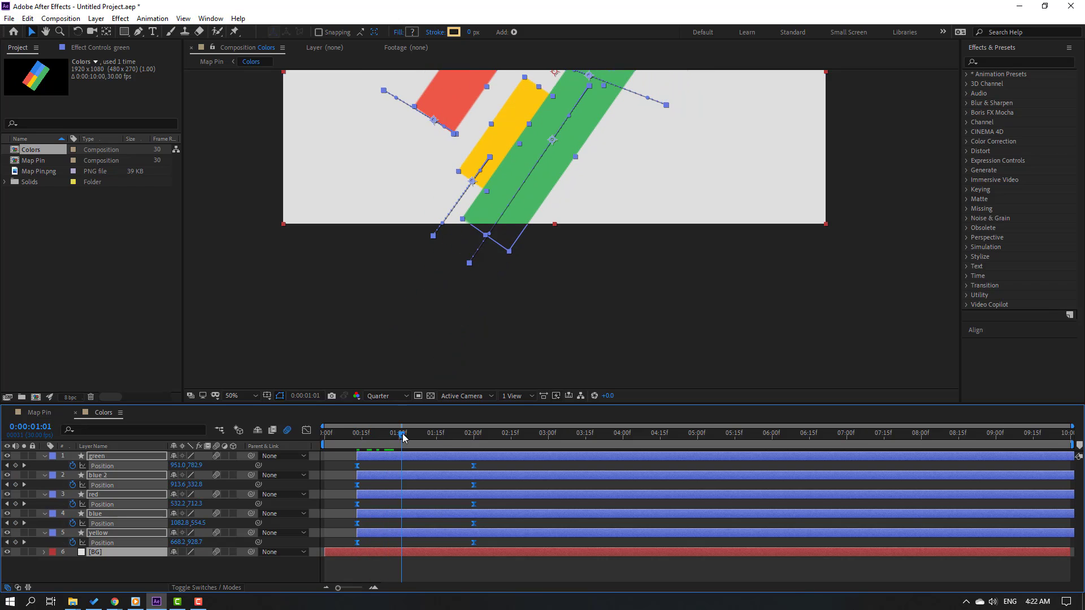